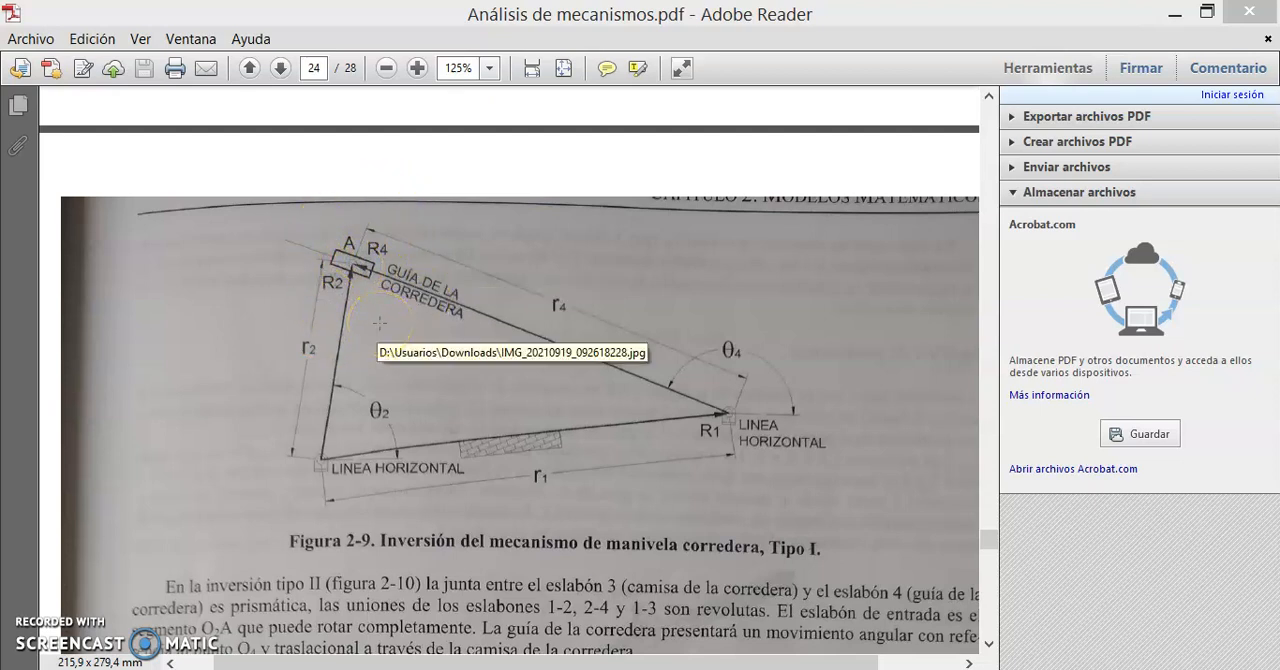
- Switch to GeoGebra and define the point O2 = (0, 0) and the parameter r1 = 3
{"action": "left_click", "coordinate": [528, 668]}
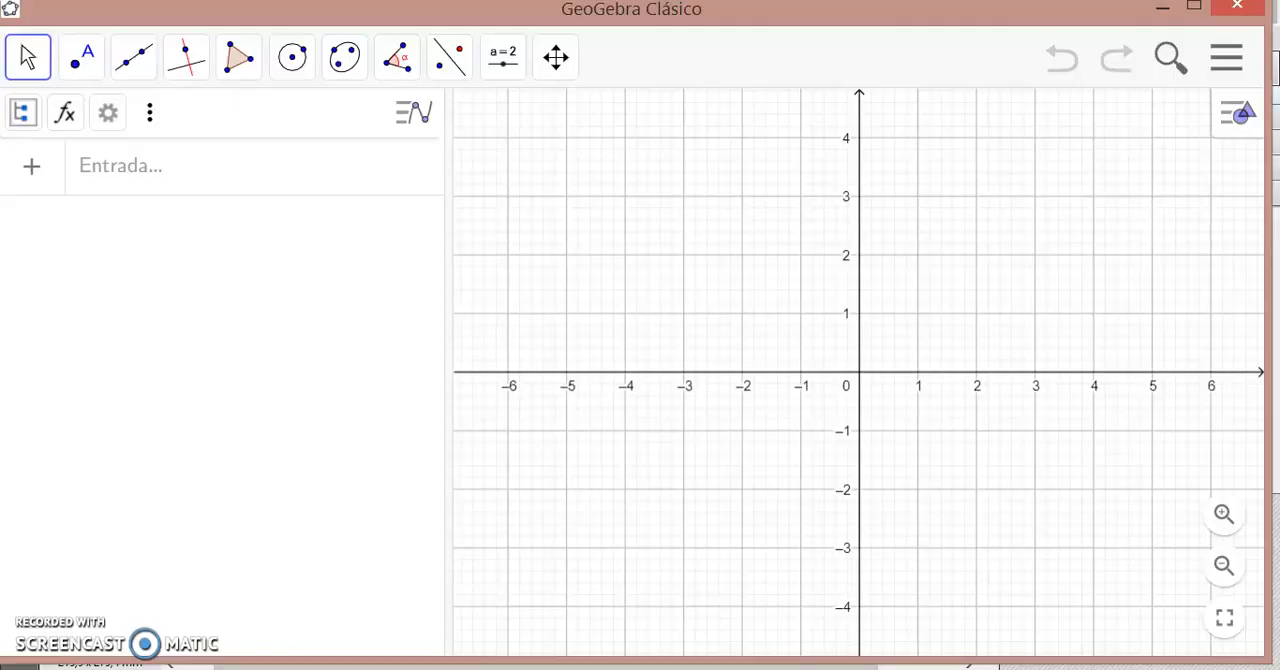
{"action": "left_click", "coordinate": [75, 66]}
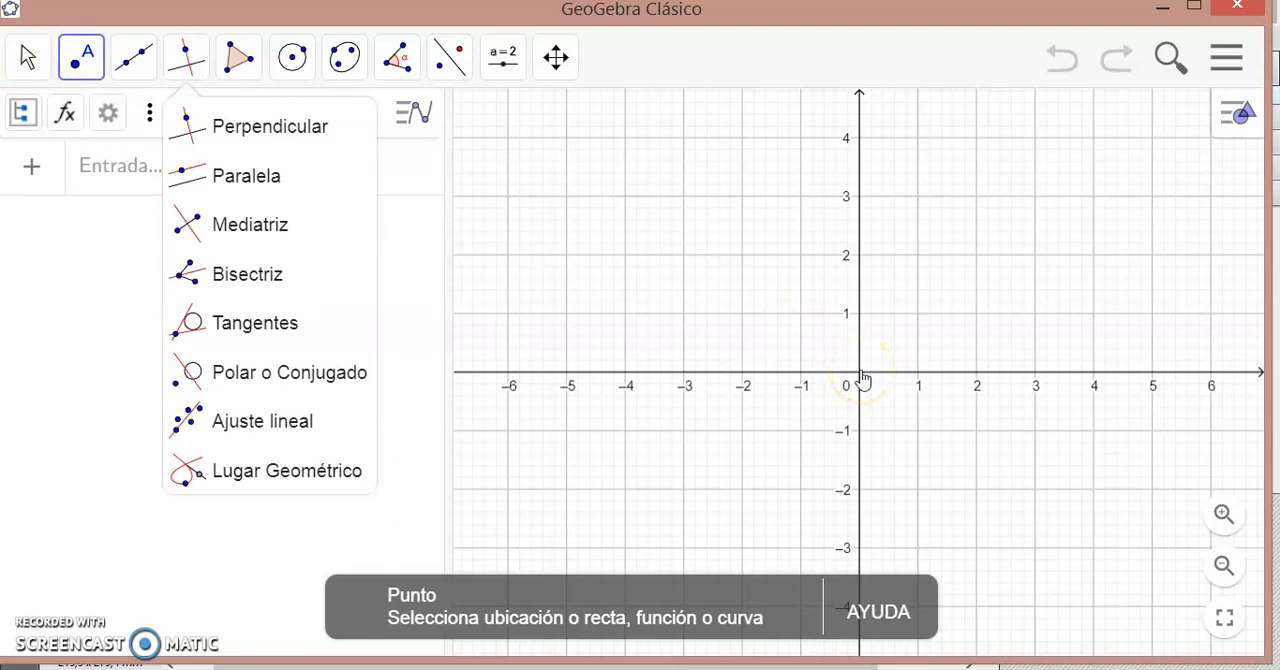
{"action": "left_click", "coordinate": [104, 172]}
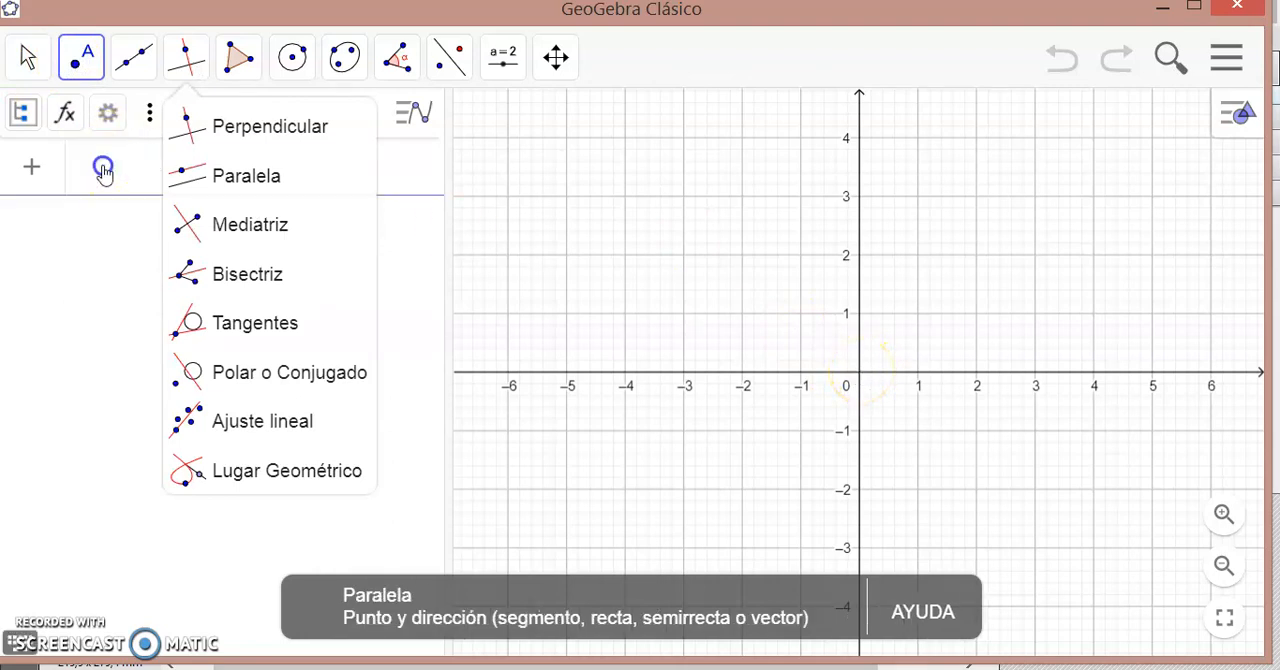
{"action": "type", "text": "O"}
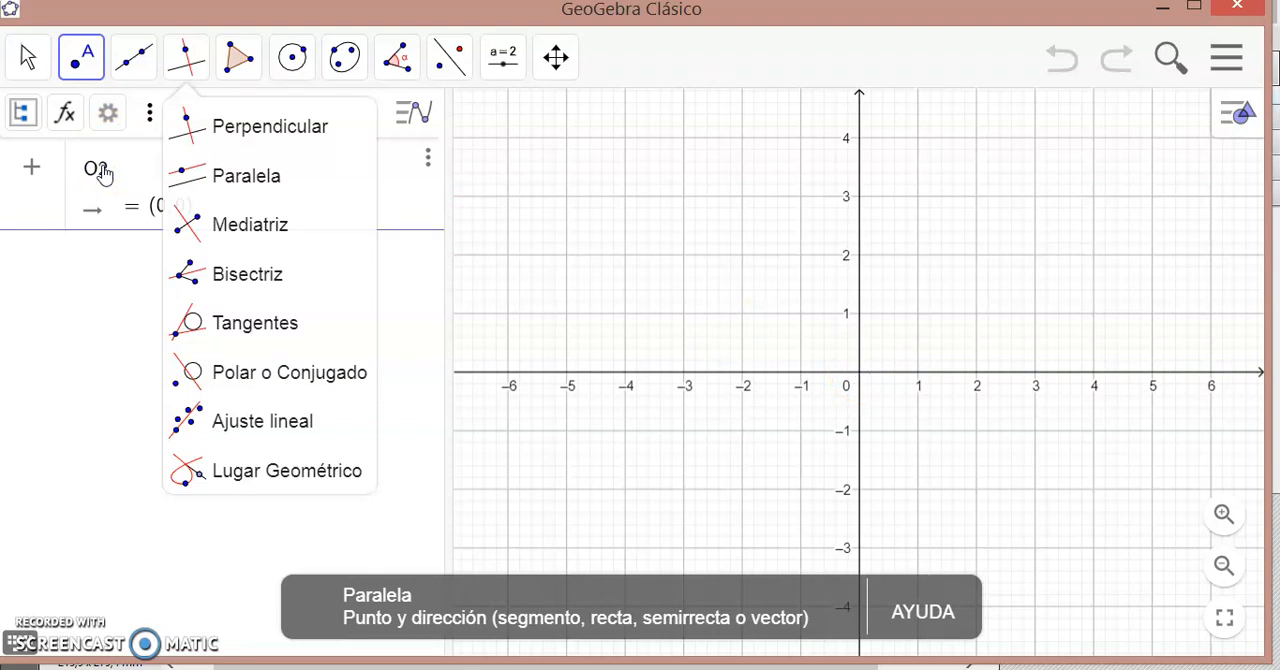
{"action": "type", "text": "1=(0,0"}
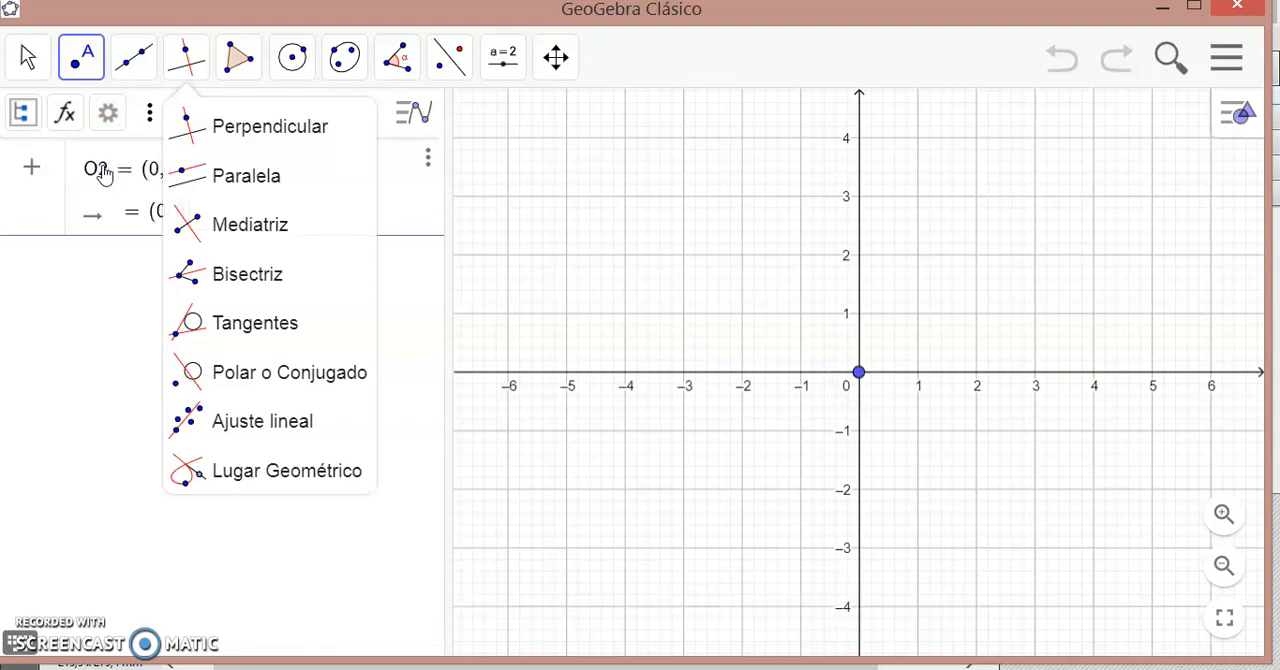
{"action": "key", "text": "Return"}
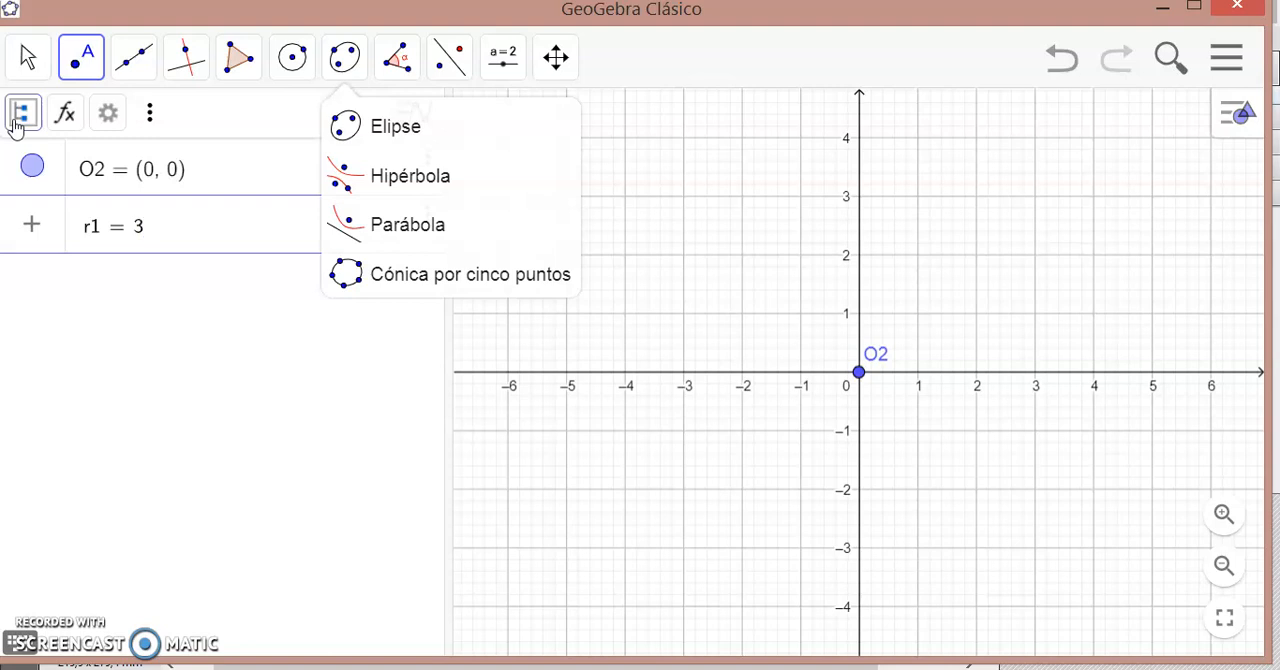
{"action": "key", "text": "Return"}
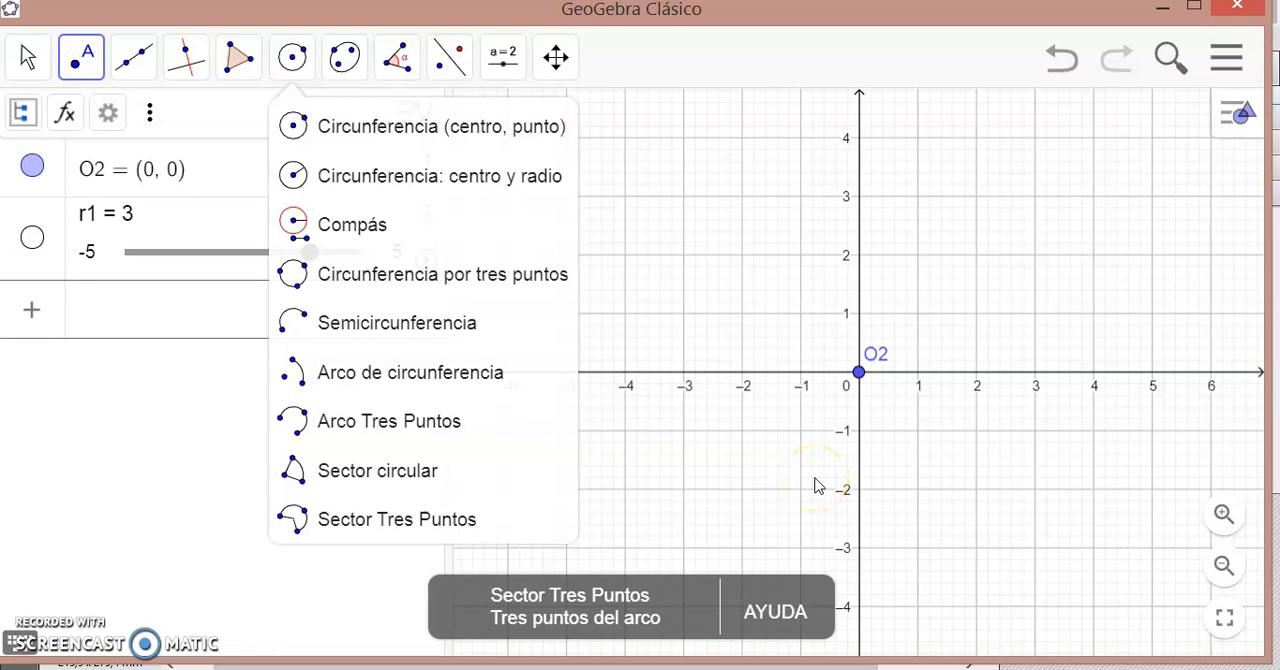
- Define the parameter θ1 = -10, using the Greek letter theta in its name
{"action": "left_click", "coordinate": [18, 643]}
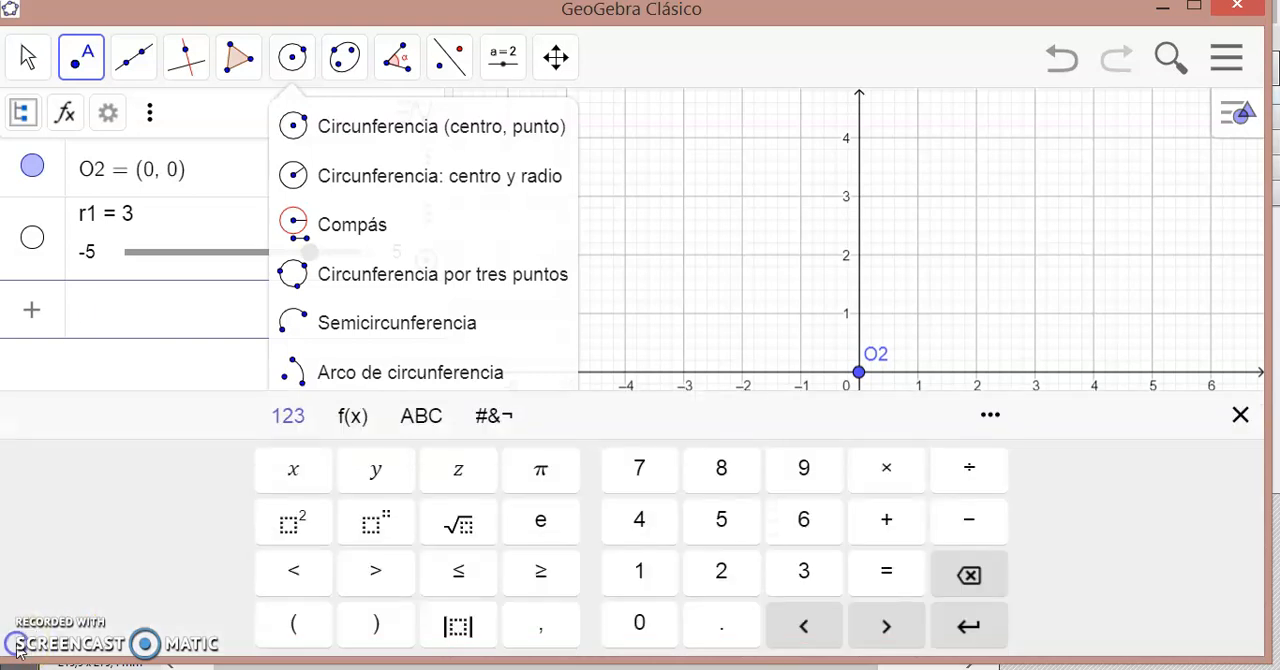
{"action": "left_click", "coordinate": [421, 415]}
{"action": "left_click", "coordinate": [215, 622]}
{"action": "left_click", "coordinate": [757, 468]}
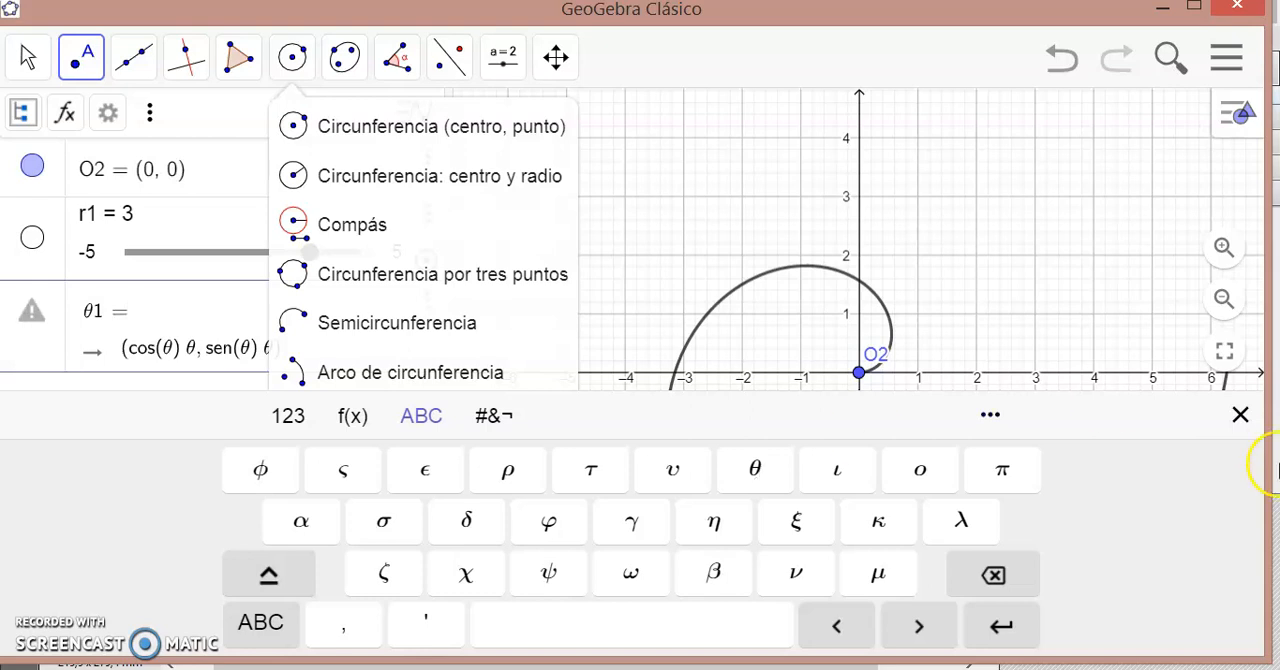
{"action": "left_click", "coordinate": [1235, 415]}
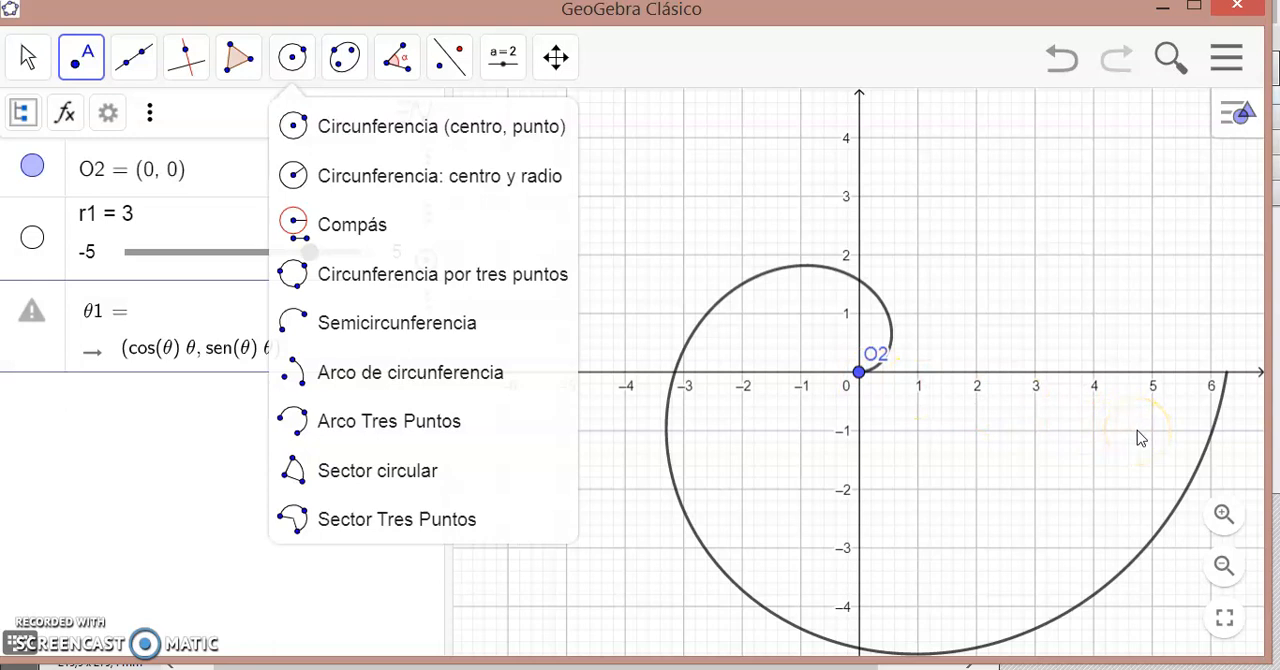
{"action": "type", "text": "-10"}
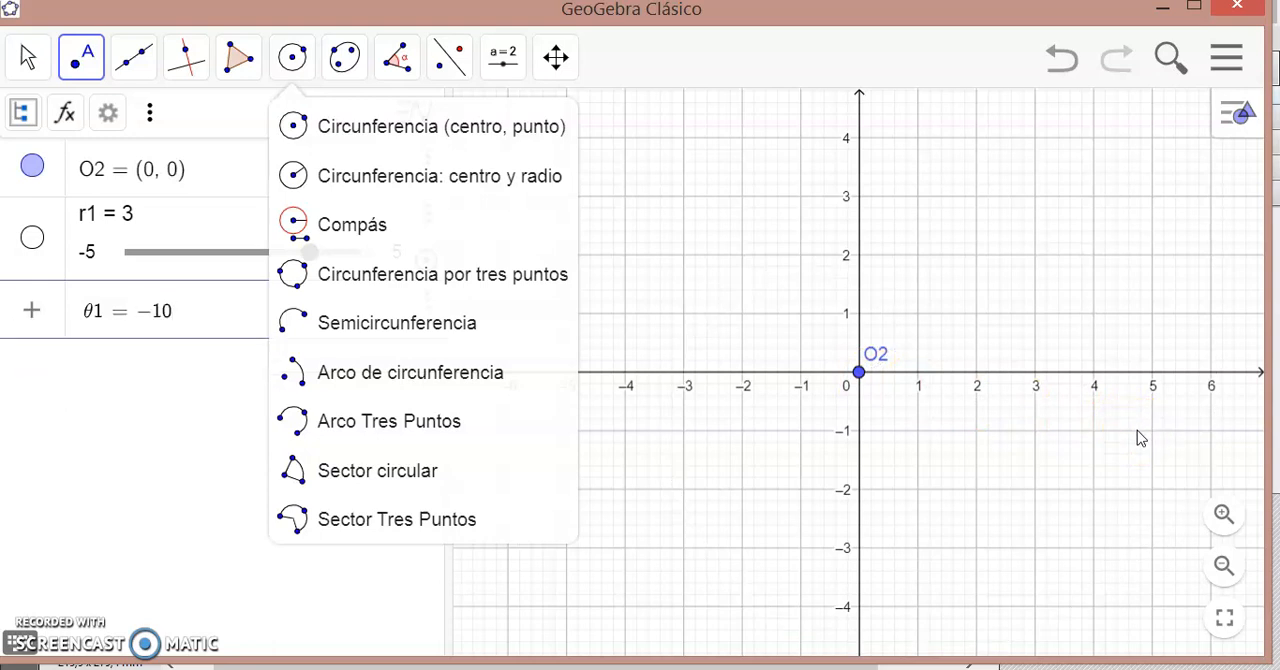
{"action": "key", "text": "Return"}
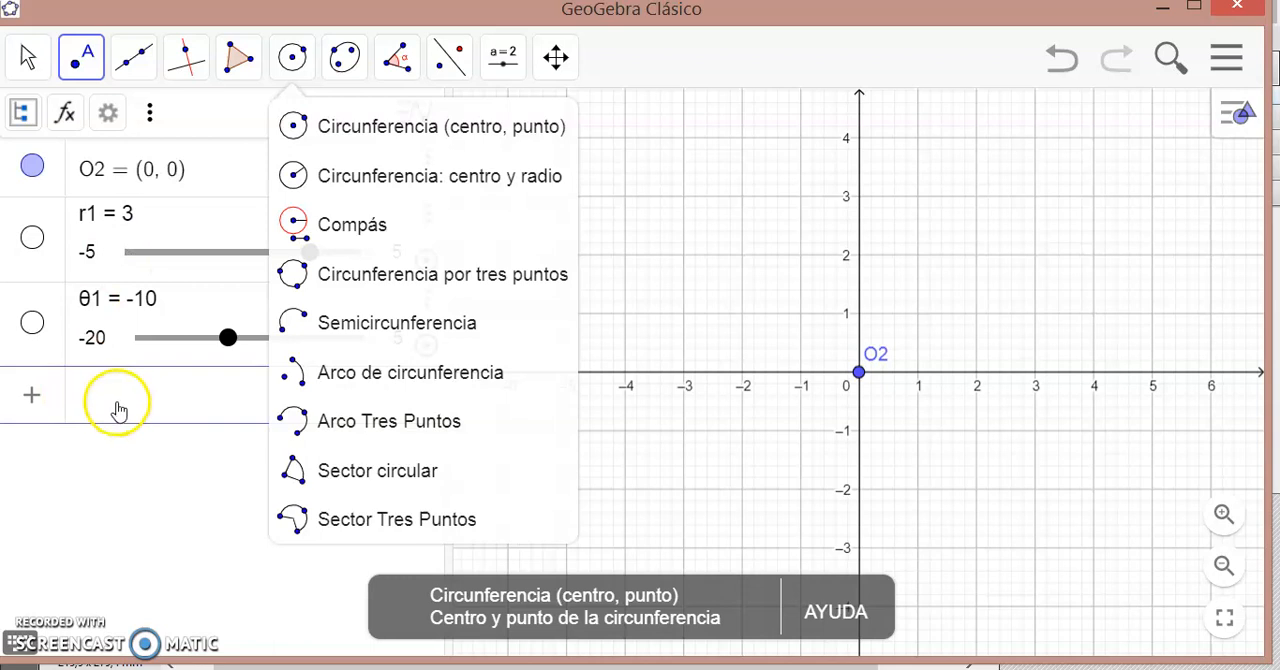
- Turn off the display of θ1's slider in the algebra view through its slider properties
{"action": "left_click", "coordinate": [166, 320]}
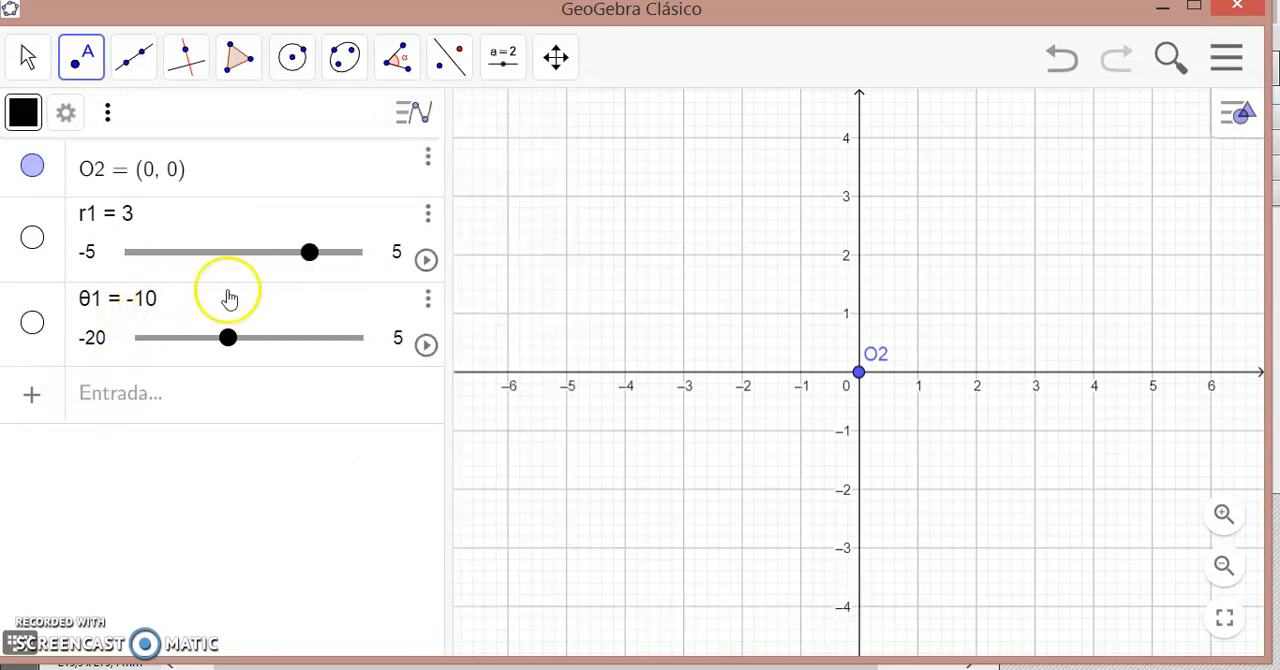
{"action": "left_click", "coordinate": [427, 298]}
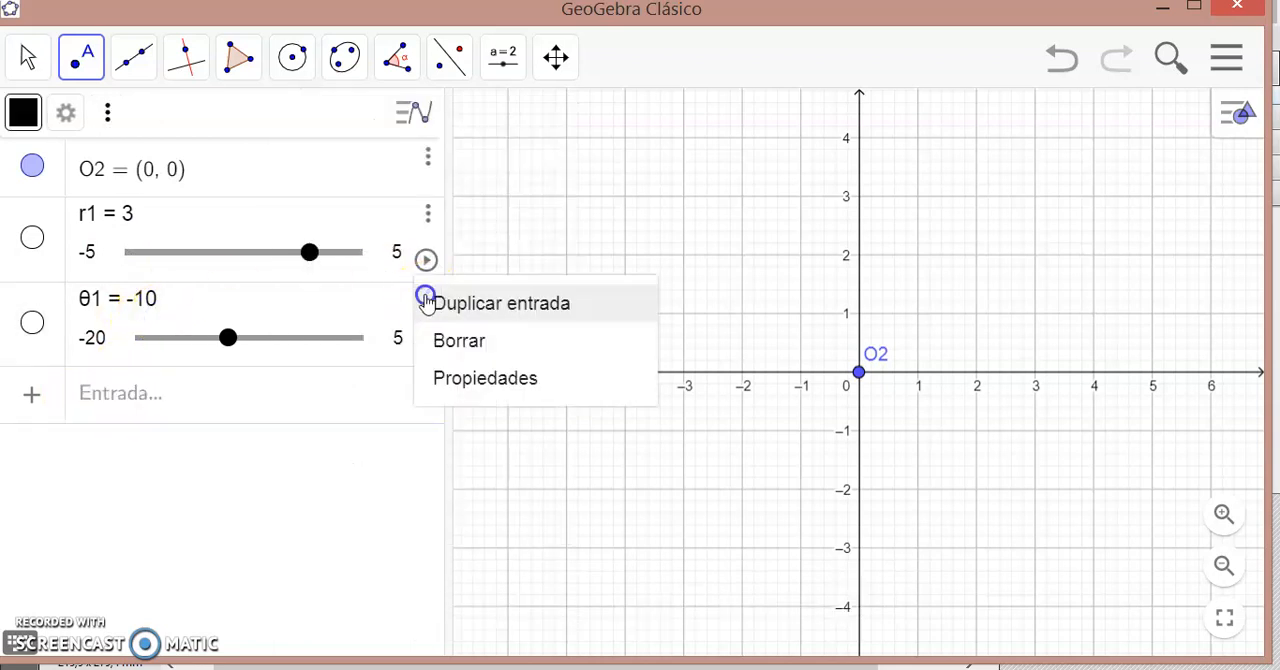
{"action": "left_click", "coordinate": [474, 384]}
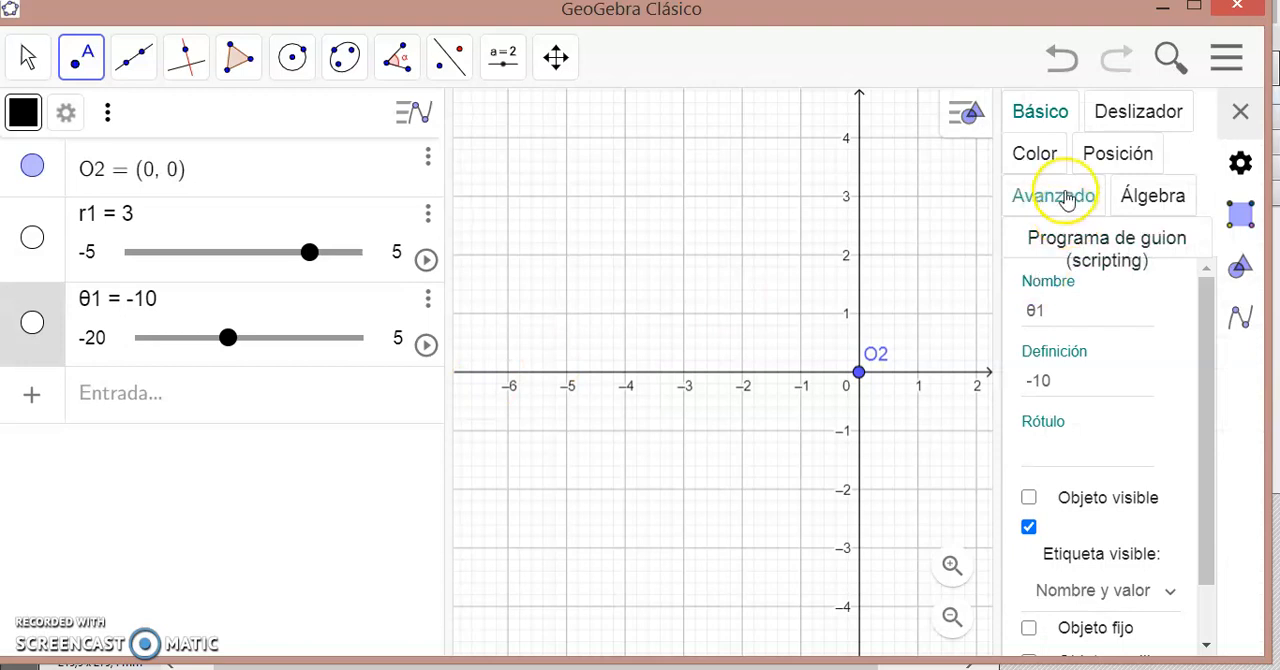
{"action": "left_click", "coordinate": [1040, 384]}
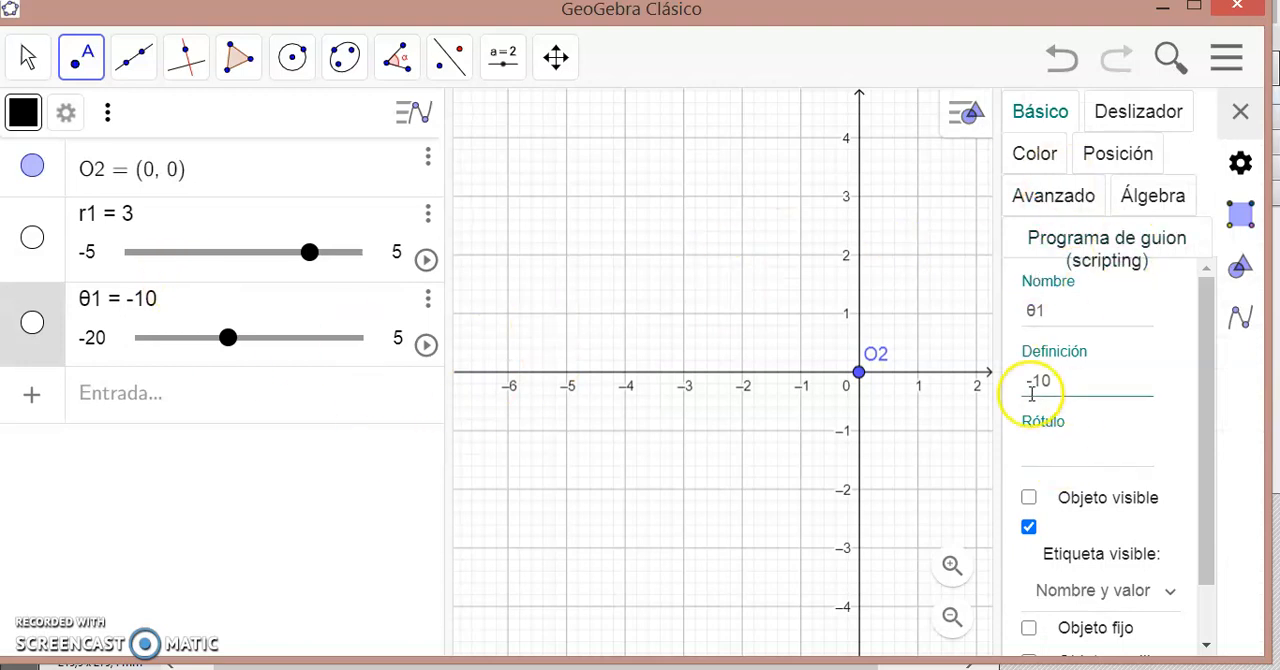
{"action": "left_click", "coordinate": [1110, 118]}
{"action": "left_click_drag", "start_coordinate": [1211, 375], "coordinate": [1207, 447]}
{"action": "left_click", "coordinate": [1029, 438]}
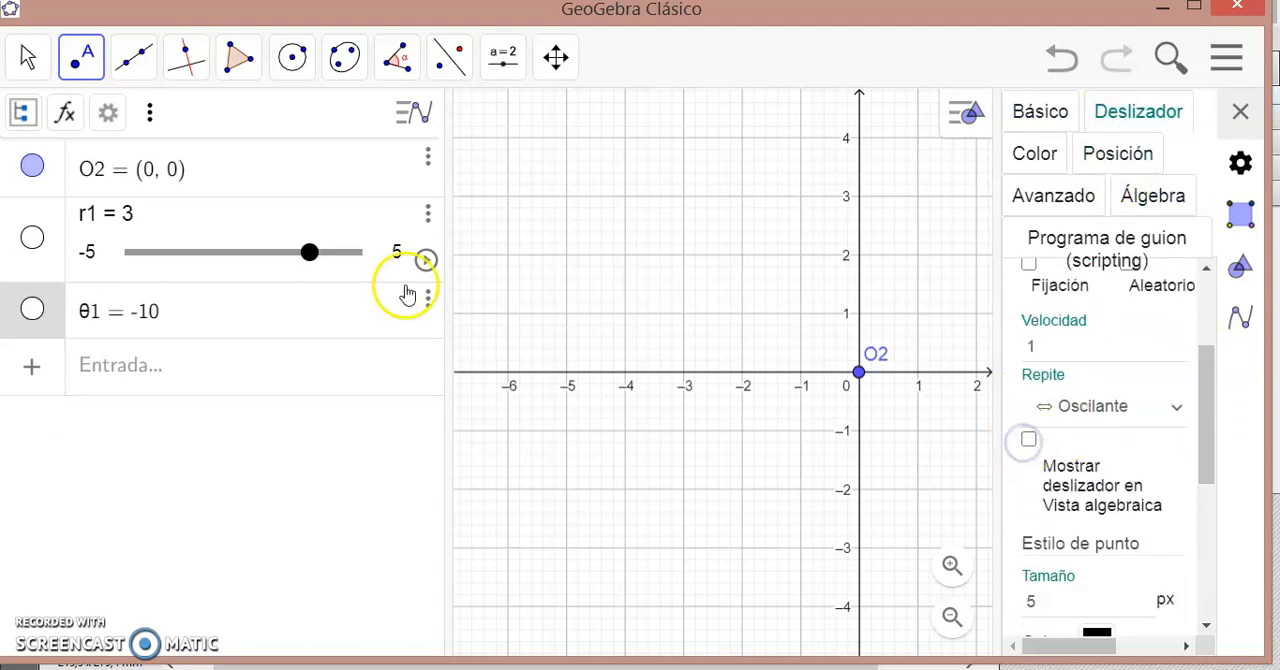
- Check the angular unit in the algebra view settings, then close the settings
{"action": "left_click", "coordinate": [249, 311]}
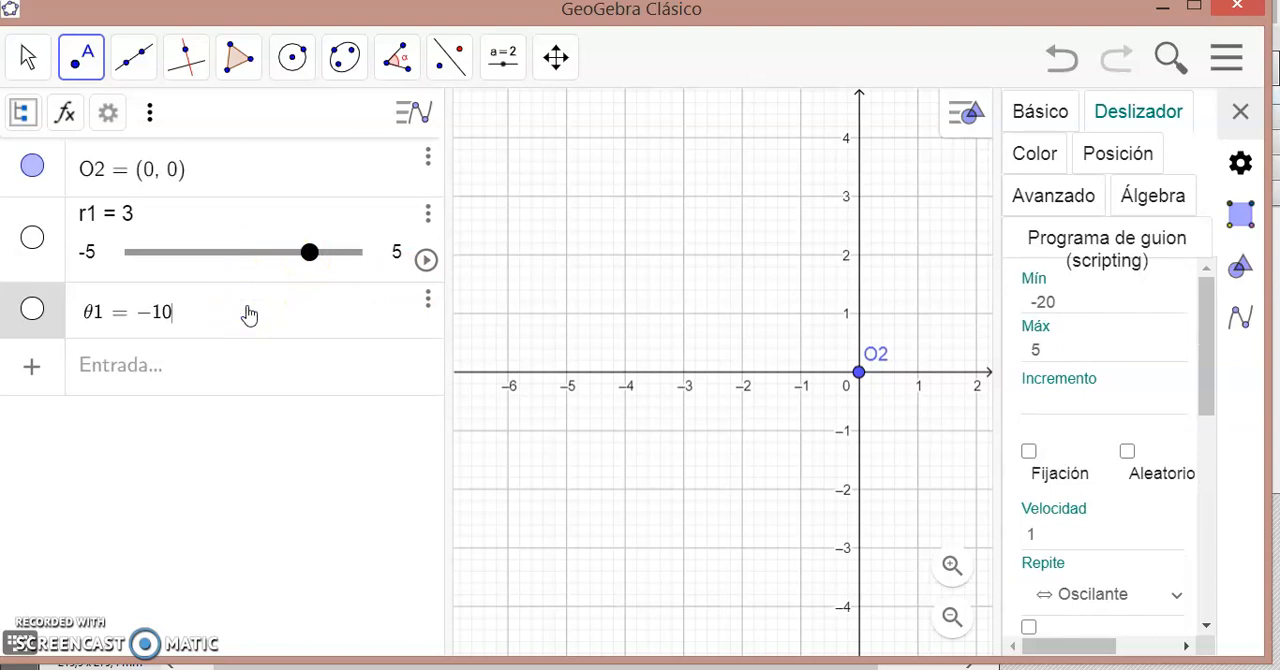
{"action": "left_click", "coordinate": [109, 113]}
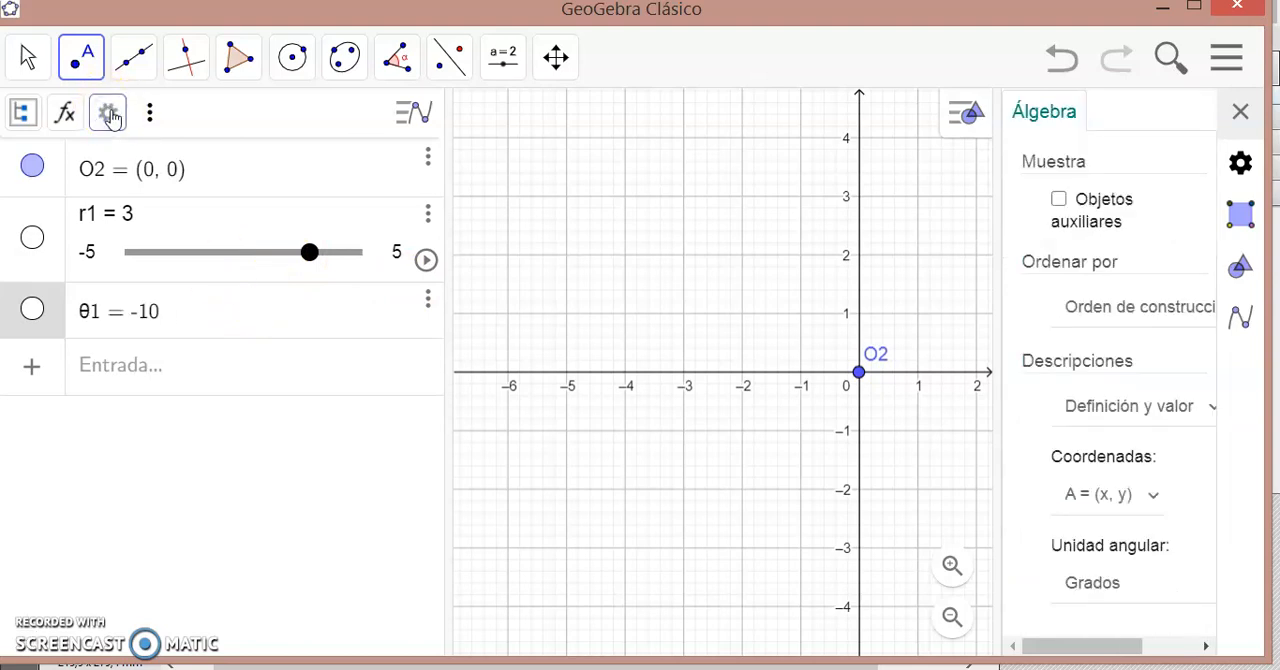
{"action": "left_click", "coordinate": [1082, 586]}
{"action": "left_click", "coordinate": [1086, 610]}
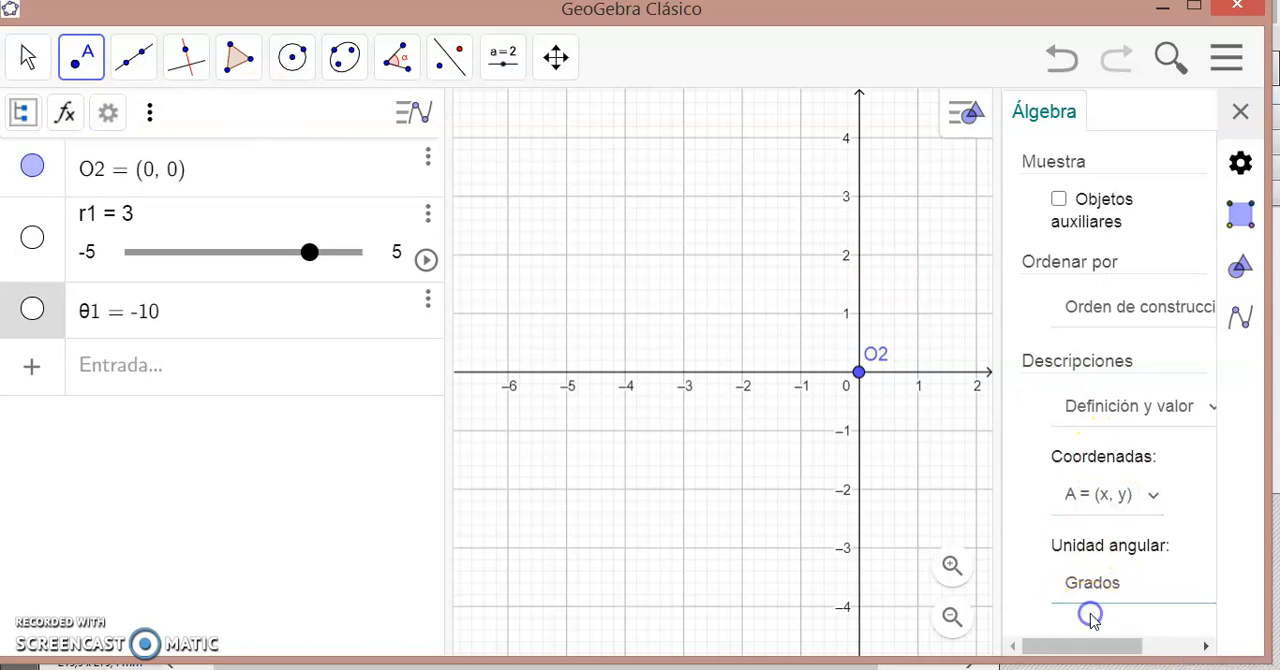
{"action": "left_click", "coordinate": [213, 320]}
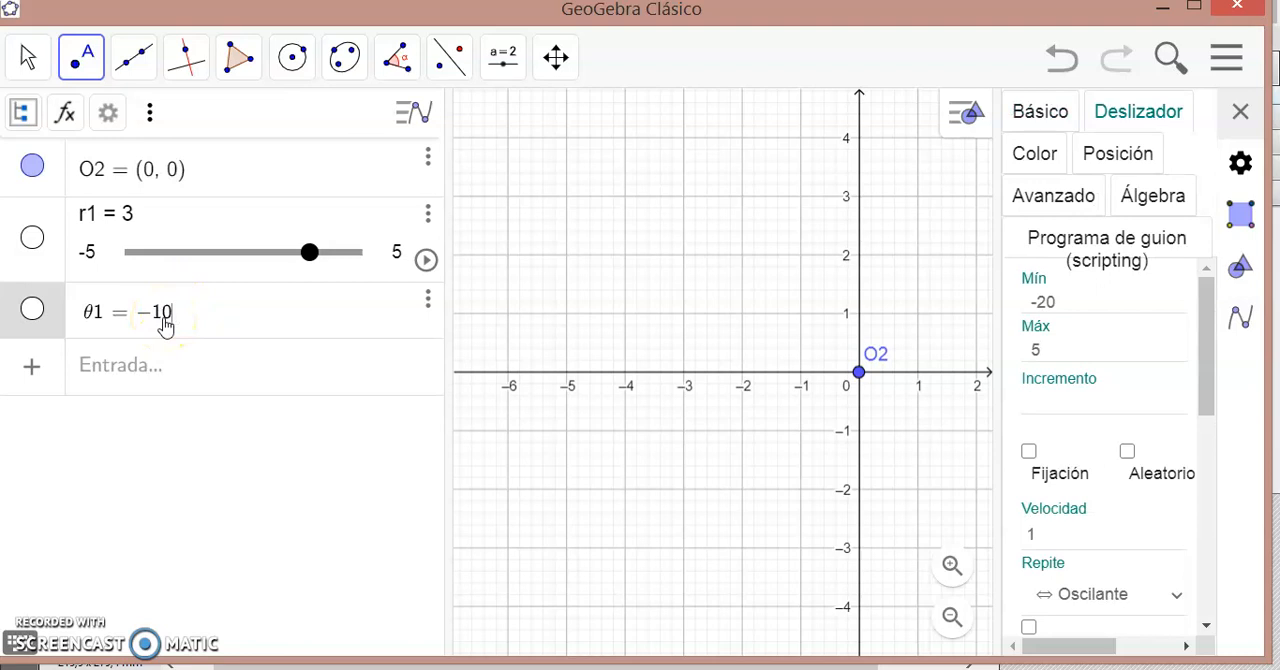
{"action": "left_click", "coordinate": [134, 370]}
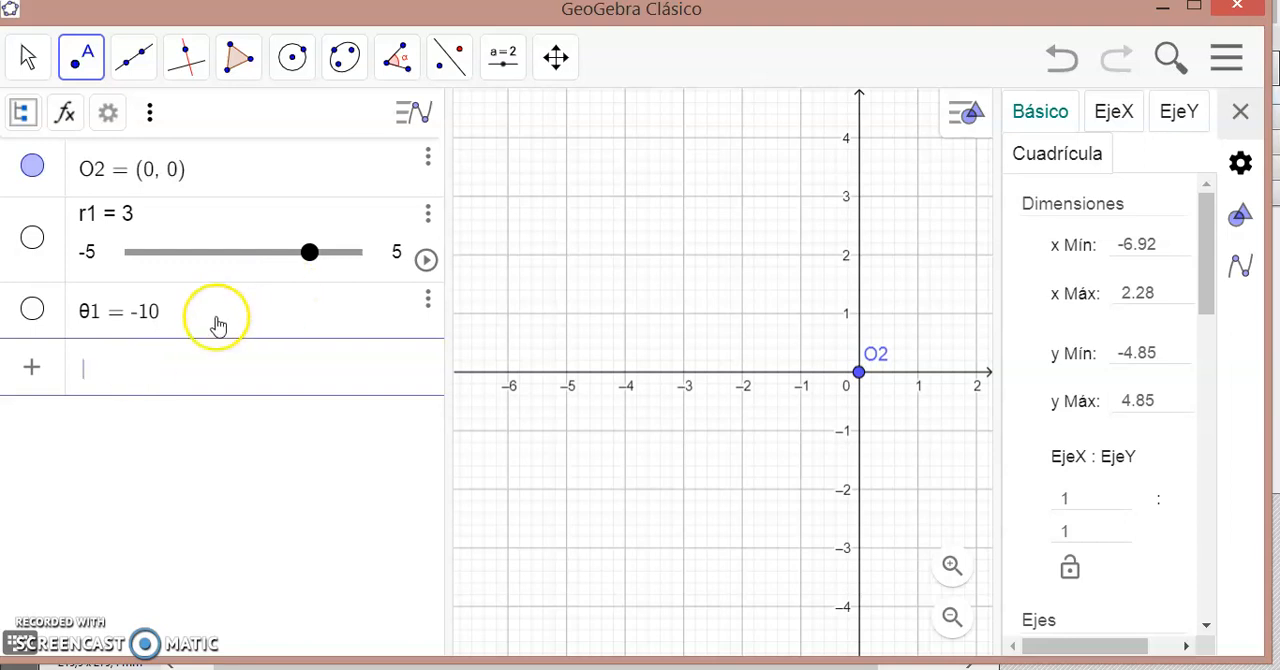
{"action": "left_click", "coordinate": [1252, 139]}
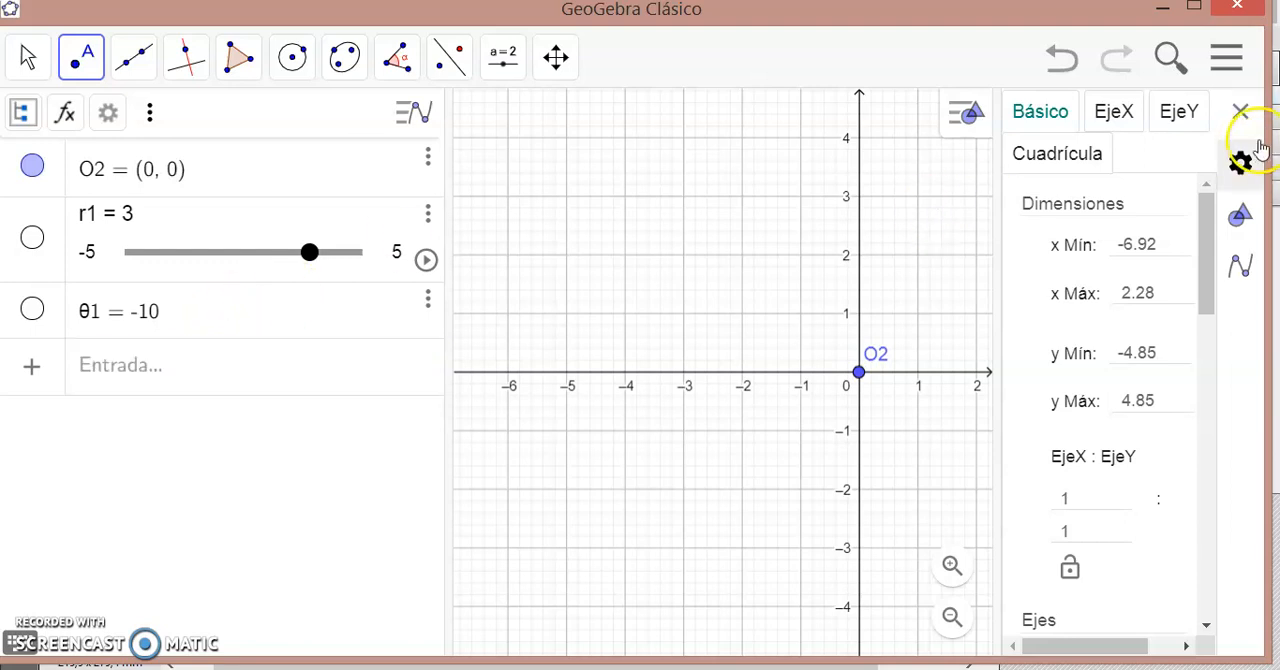
{"action": "left_click", "coordinate": [1242, 116]}
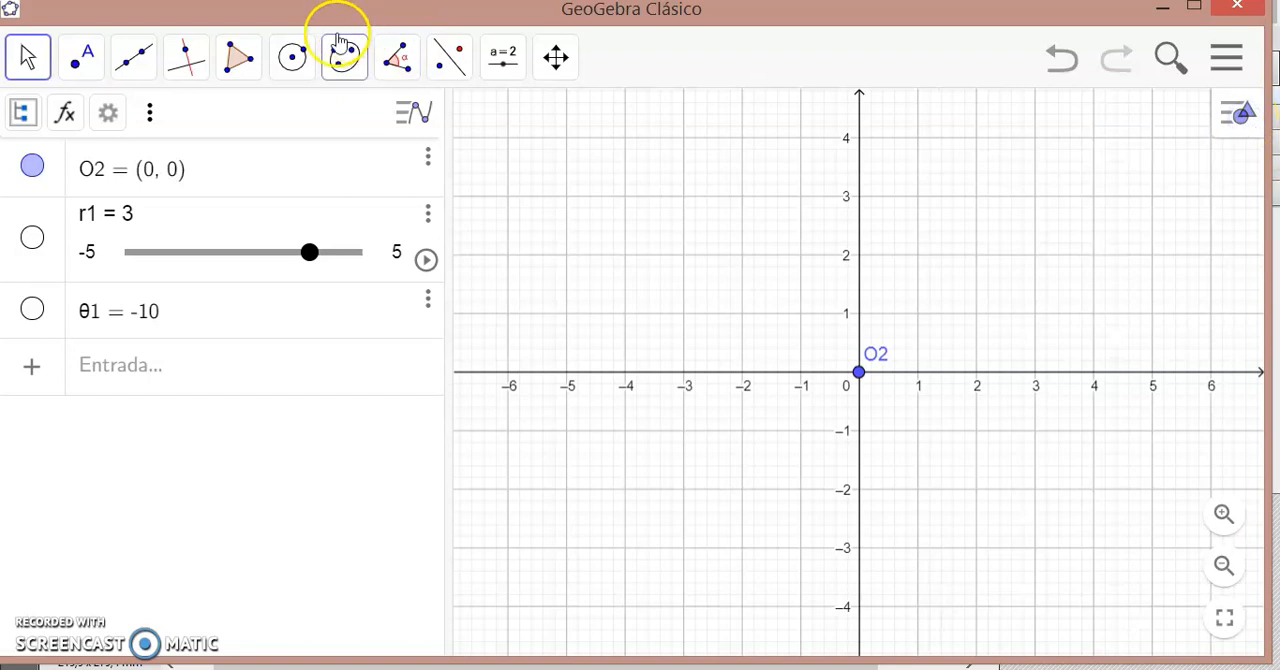
- Draw a circle centred at O2 with radius r1 and place a point where it crosses the positive x-axis
{"action": "left_click", "coordinate": [294, 58]}
{"action": "left_click", "coordinate": [374, 175]}
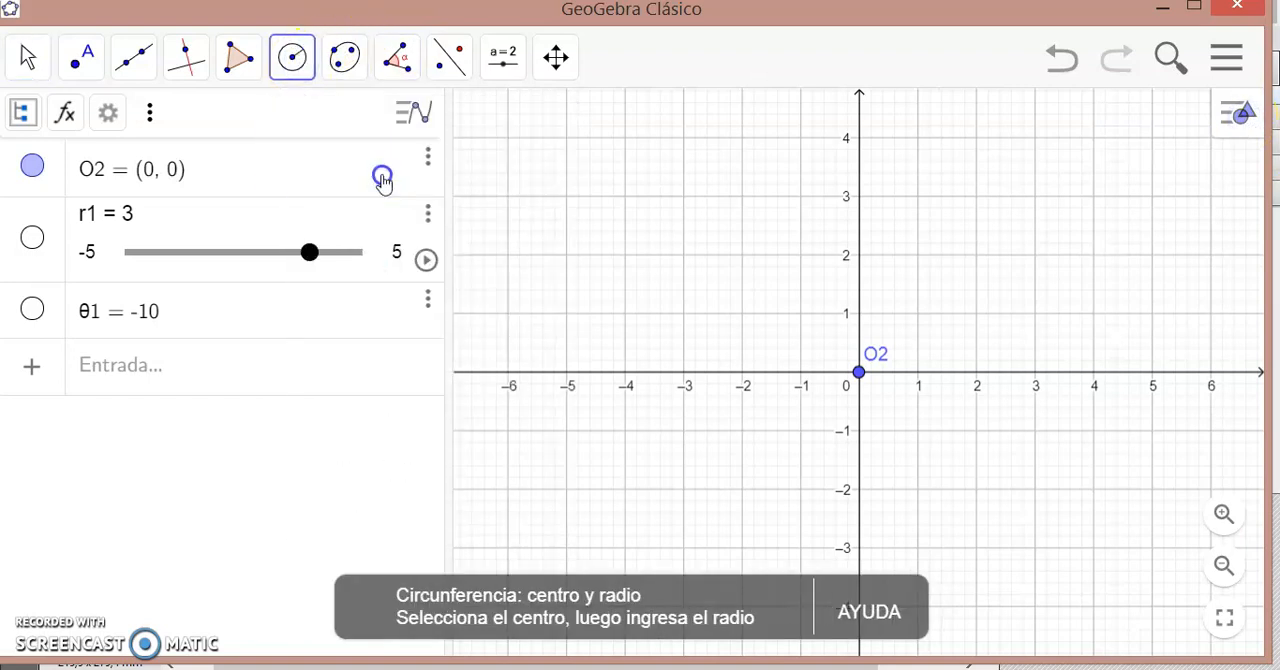
{"action": "left_click", "coordinate": [293, 57]}
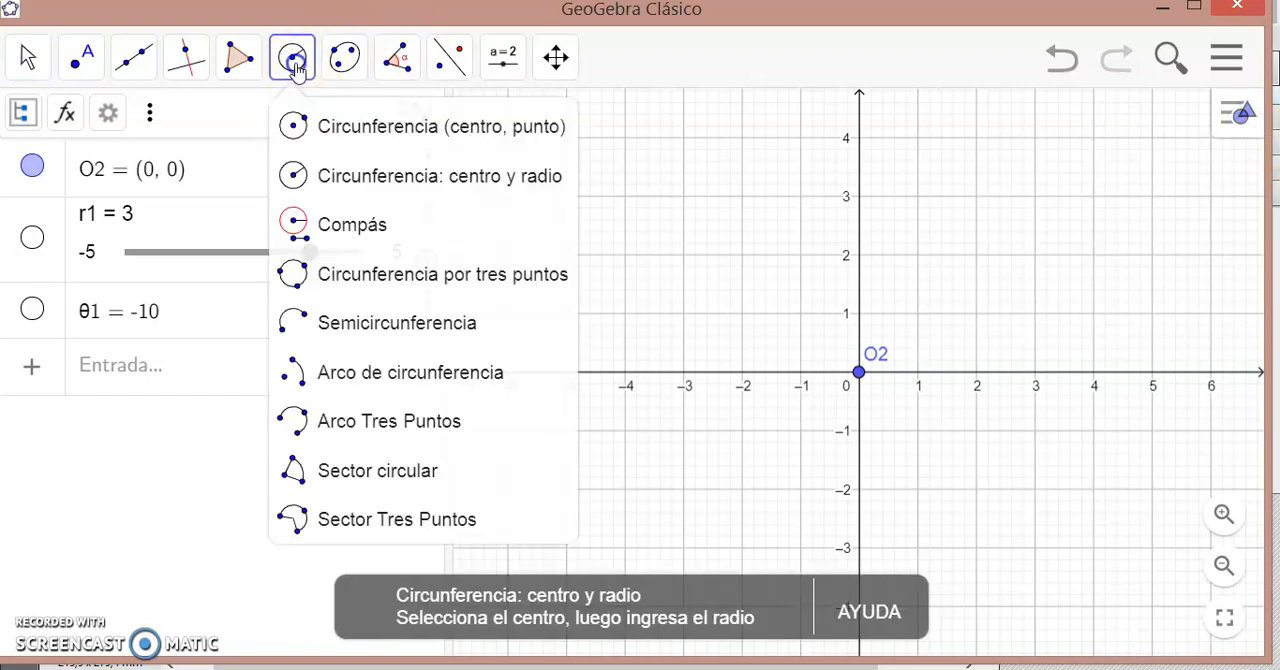
{"action": "left_click", "coordinate": [381, 188]}
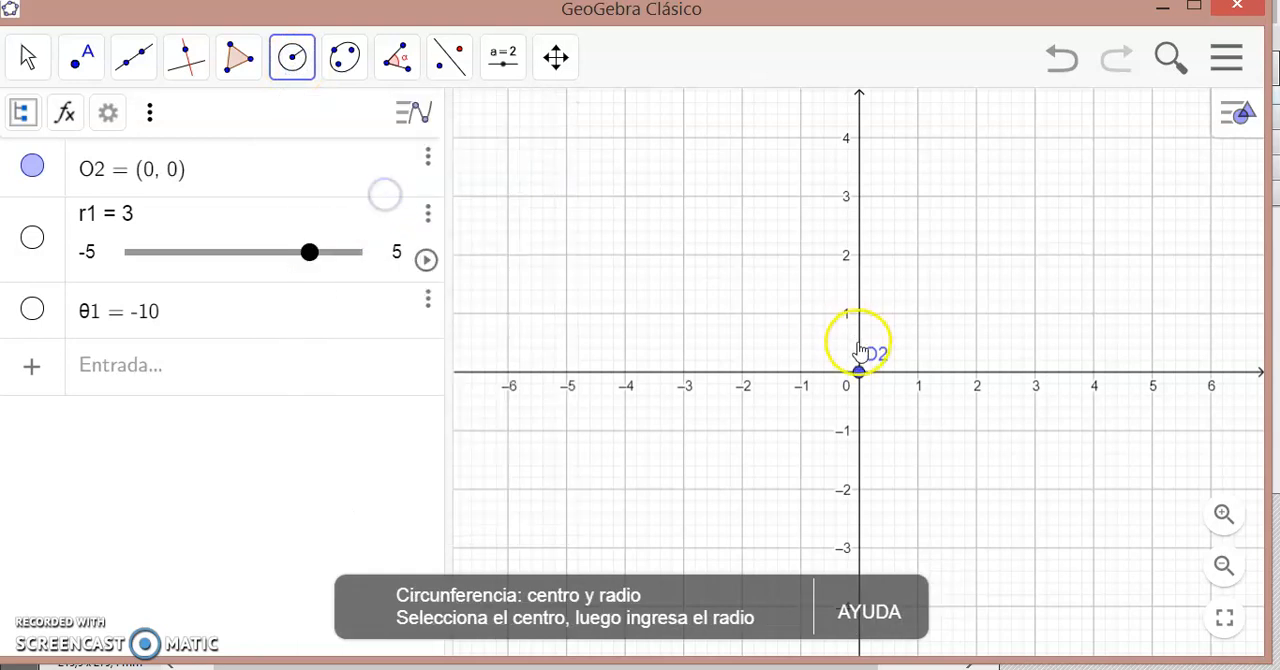
{"action": "left_click", "coordinate": [859, 373]}
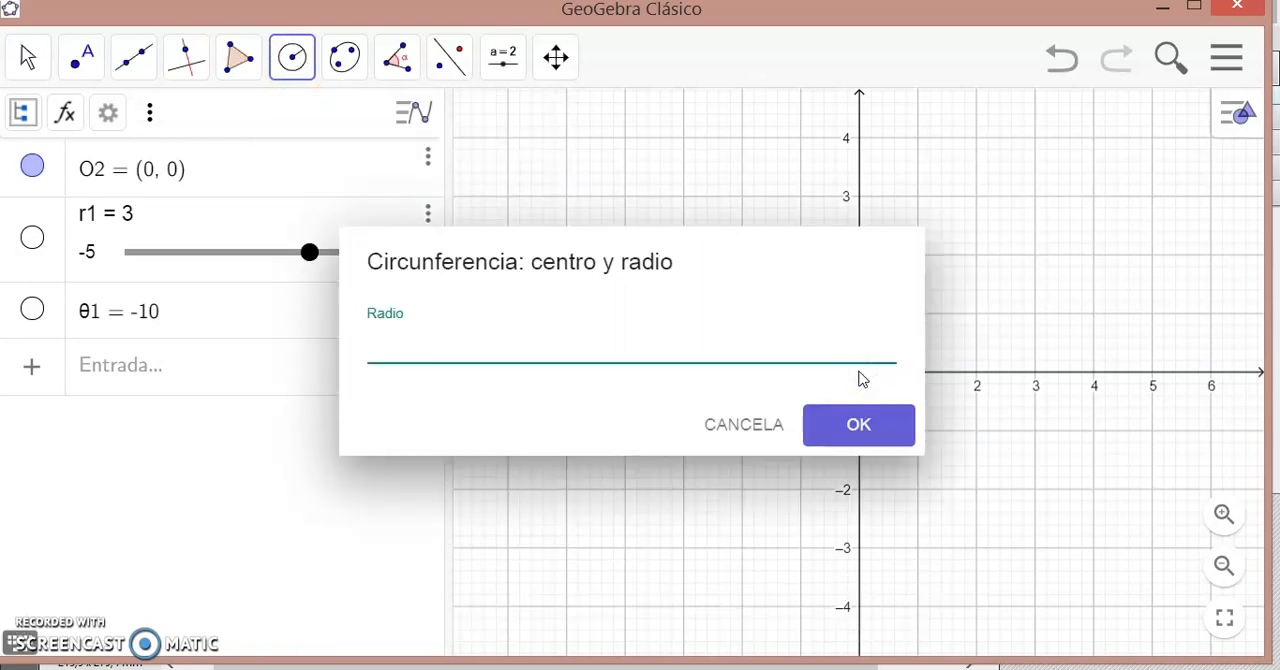
{"action": "type", "text": "r1"}
{"action": "key", "text": "Return"}
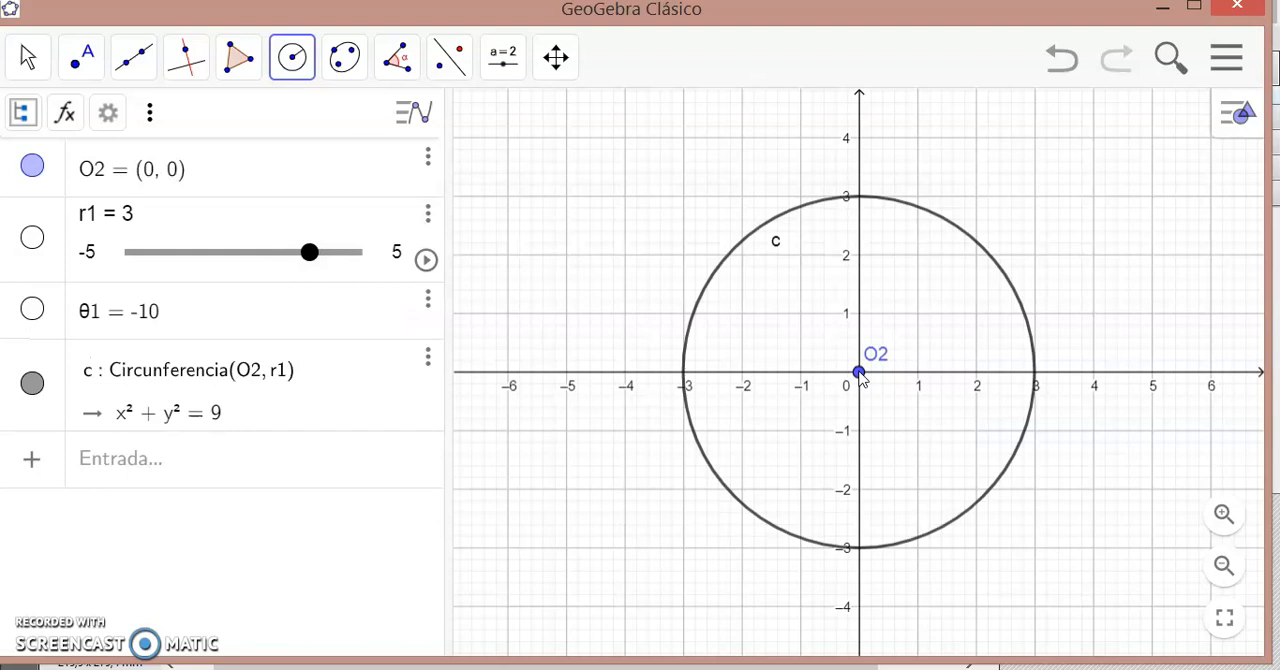
{"action": "left_click", "coordinate": [86, 60]}
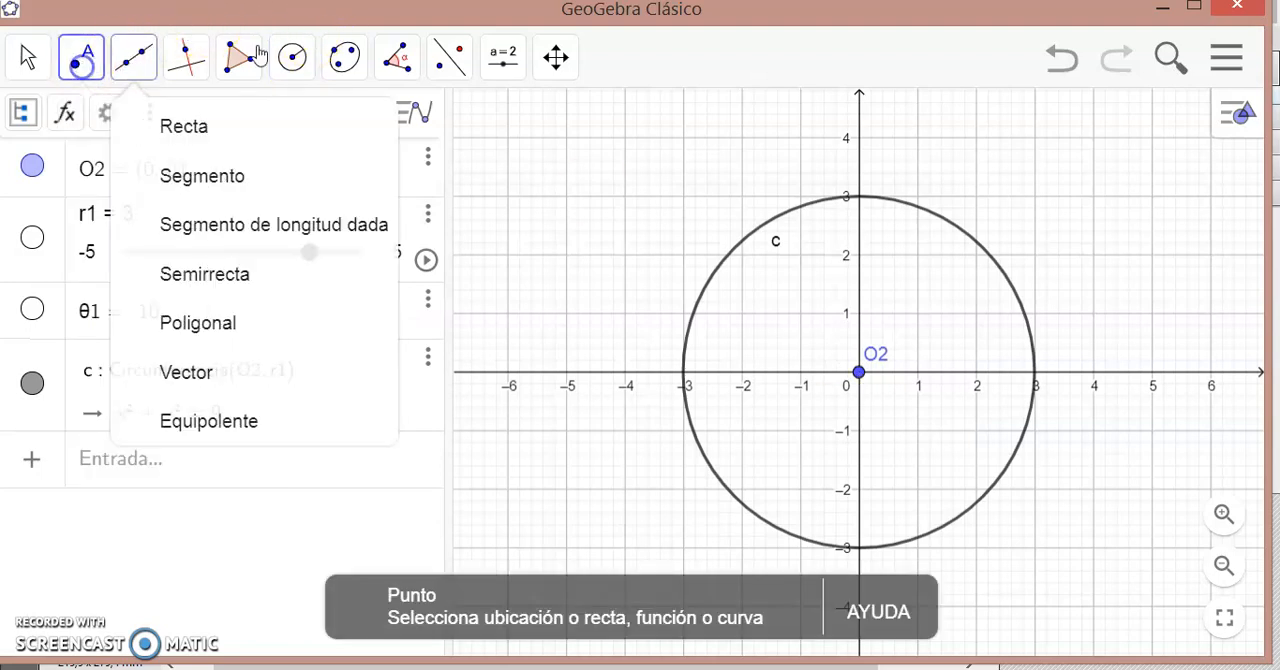
{"action": "left_click", "coordinate": [1034, 373]}
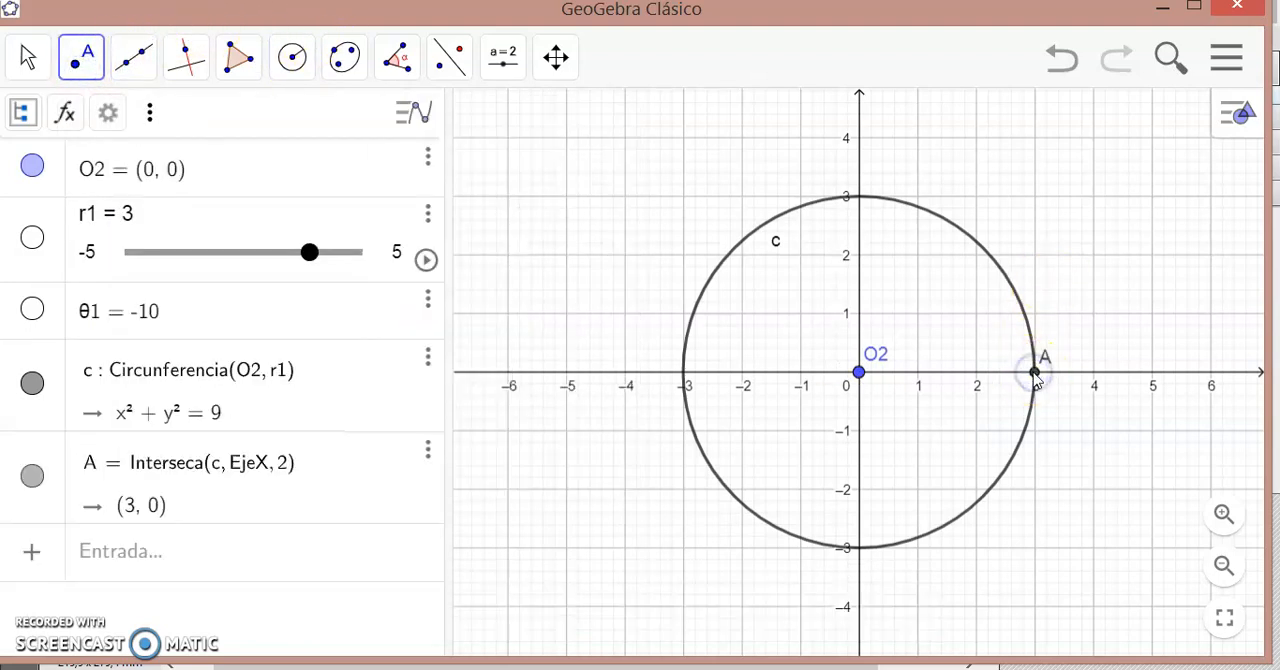
- Construct a clockwise angle of 10° from point A about vertex O2
{"action": "left_click", "coordinate": [400, 72]}
{"action": "left_click", "coordinate": [487, 172]}
{"action": "left_click", "coordinate": [1036, 374]}
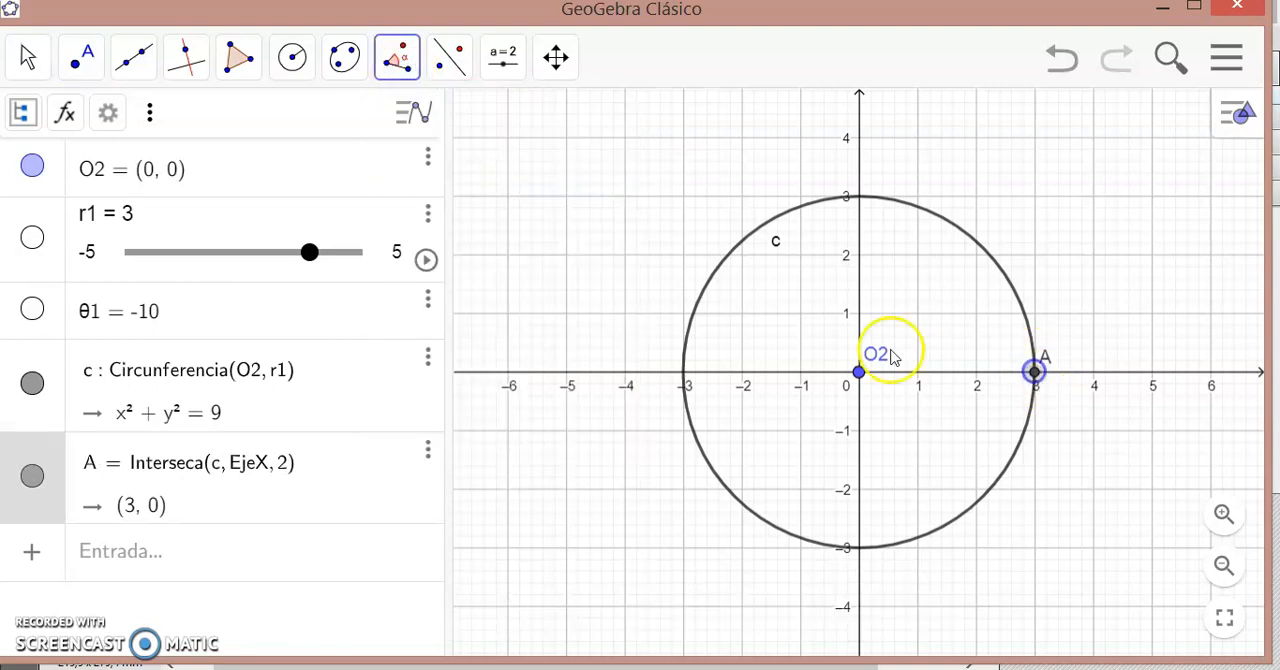
{"action": "left_click", "coordinate": [858, 372]}
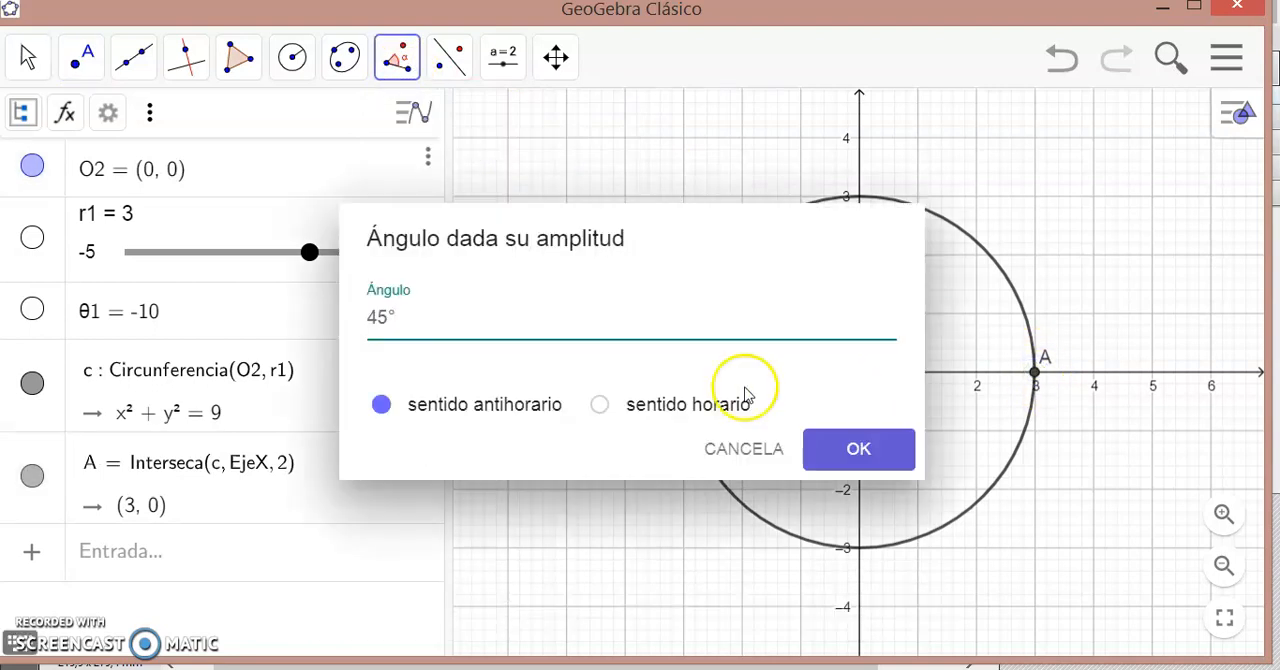
{"action": "left_click", "coordinate": [599, 404]}
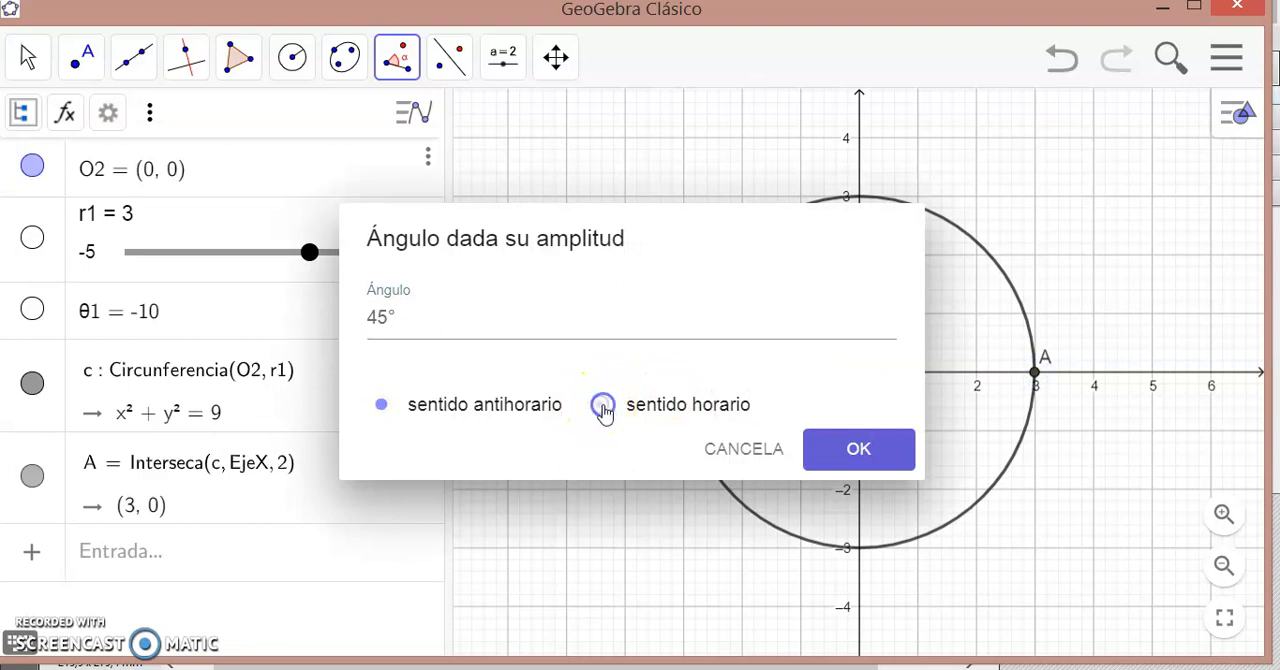
{"action": "left_click", "coordinate": [388, 316]}
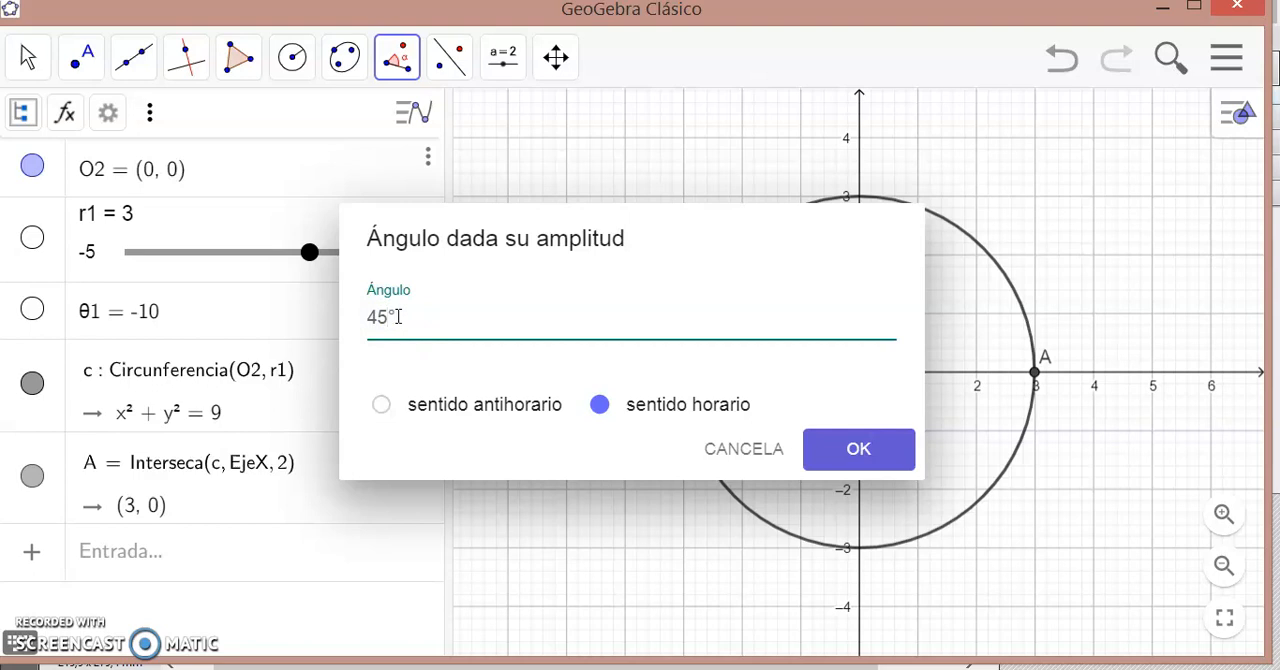
{"action": "type", "text": "10"}
{"action": "key", "text": "Return"}
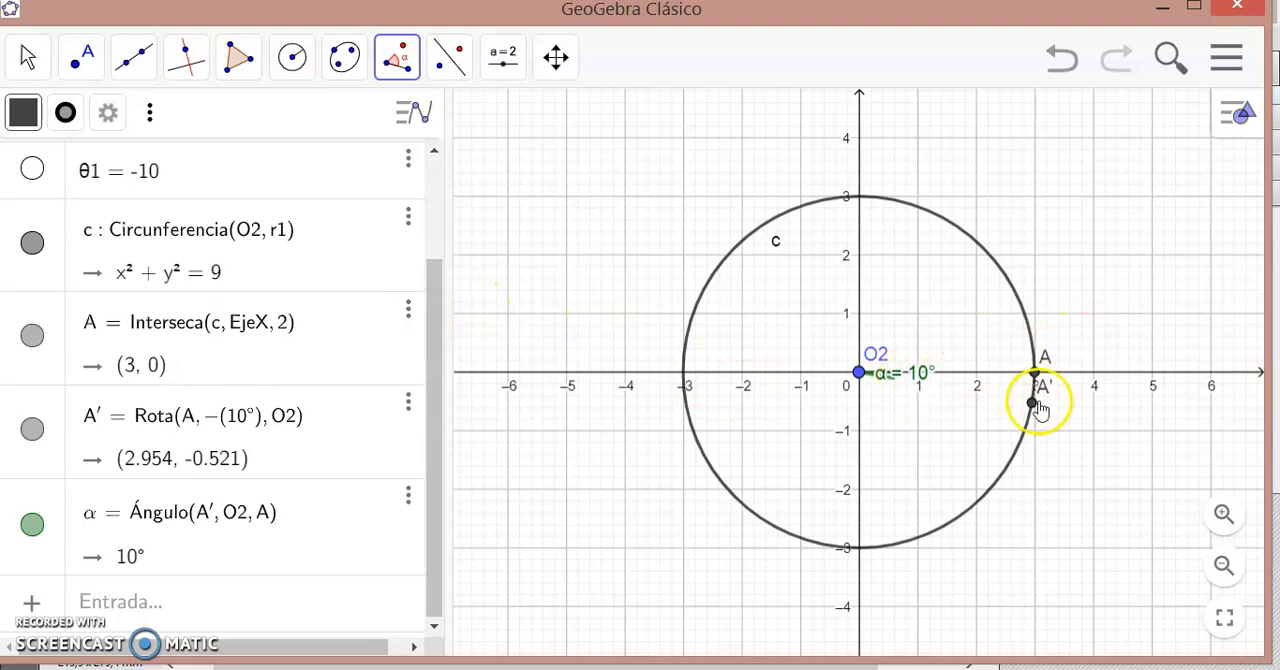
- Draw a segment from O2 to the rotated point A'
{"action": "left_click", "coordinate": [134, 57]}
{"action": "left_click", "coordinate": [168, 162]}
{"action": "left_click", "coordinate": [858, 372]}
{"action": "left_click", "coordinate": [1032, 404]}
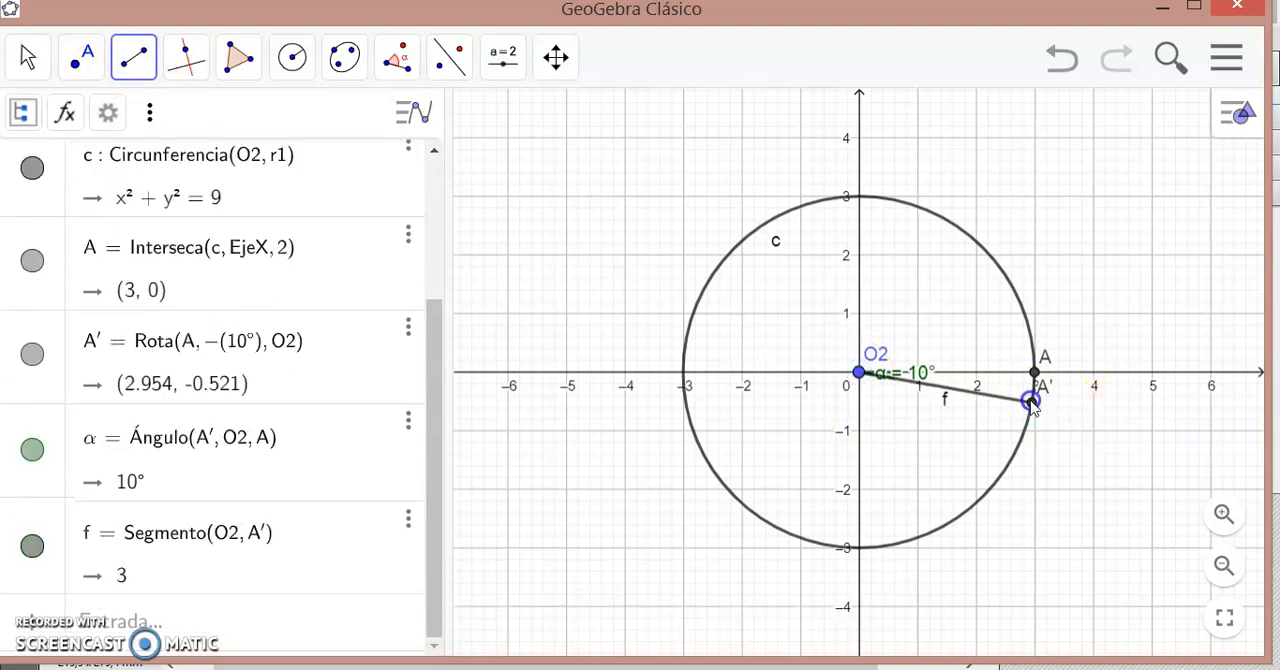
- Hide the circle of radius r1 and point A where it crosses the x-axis
{"action": "left_click", "coordinate": [34, 264]}
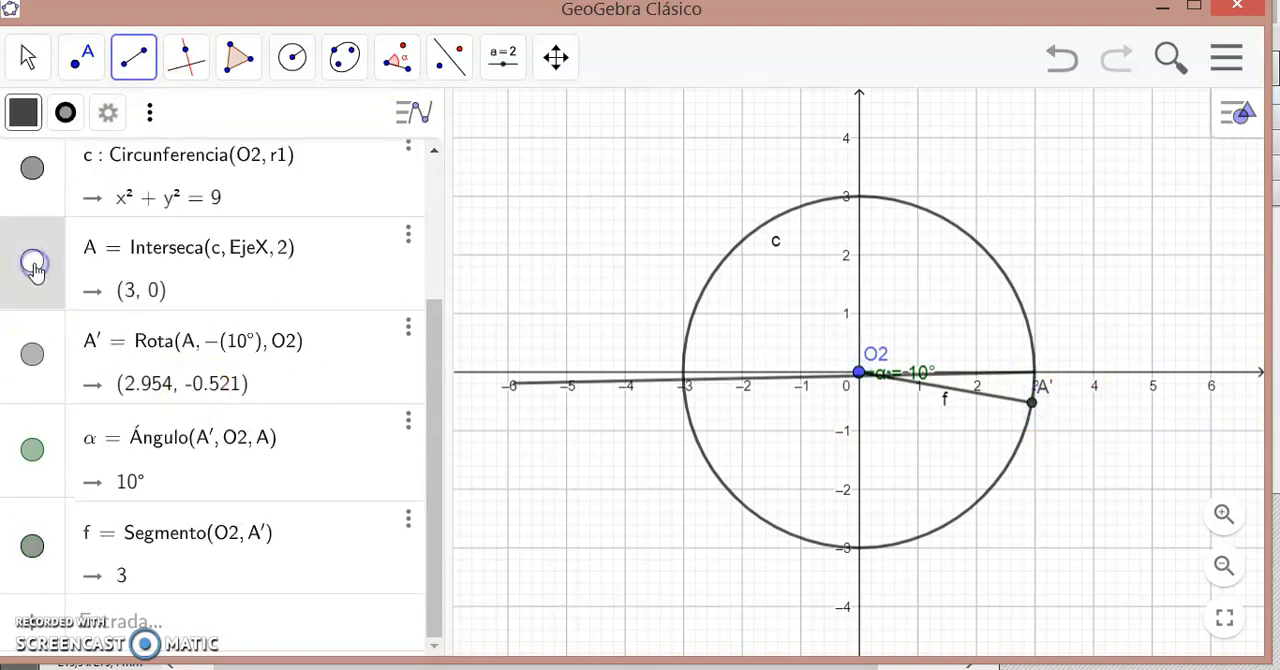
{"action": "left_click", "coordinate": [33, 169]}
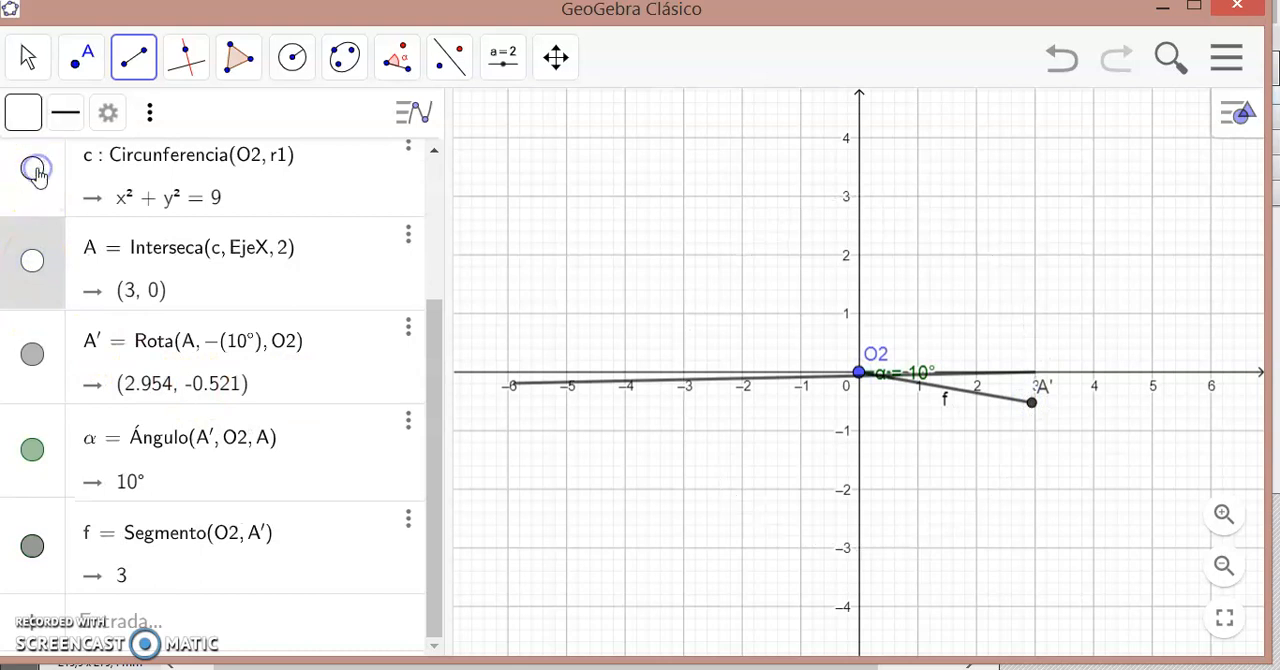
{"action": "left_click", "coordinate": [28, 57]}
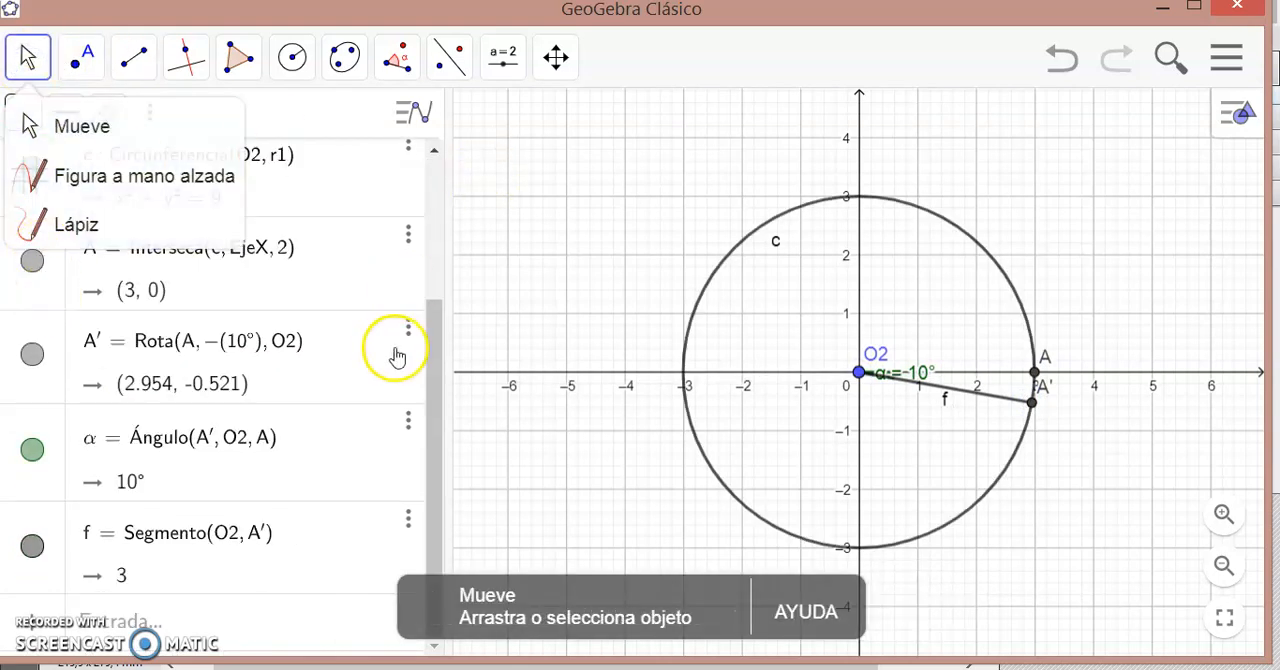
{"action": "left_click_drag", "start_coordinate": [434, 357], "coordinate": [437, 275]}
{"action": "left_click", "coordinate": [32, 344]}
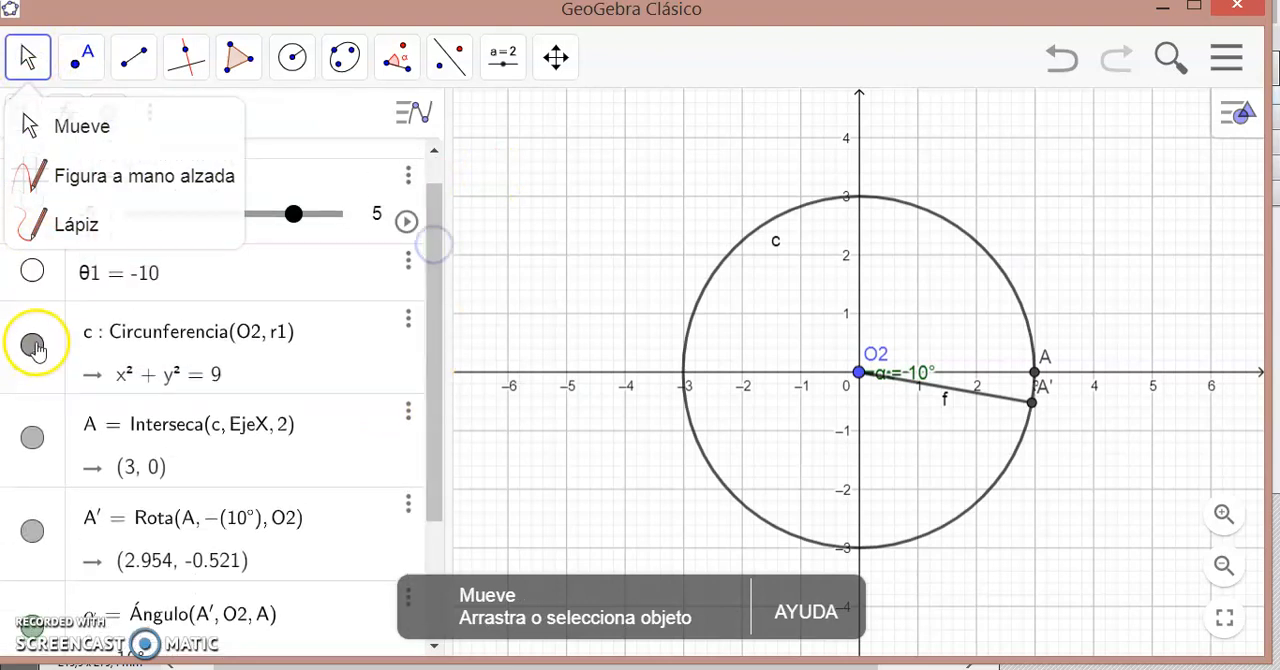
{"action": "left_click", "coordinate": [890, 338]}
{"action": "left_click", "coordinate": [32, 436]}
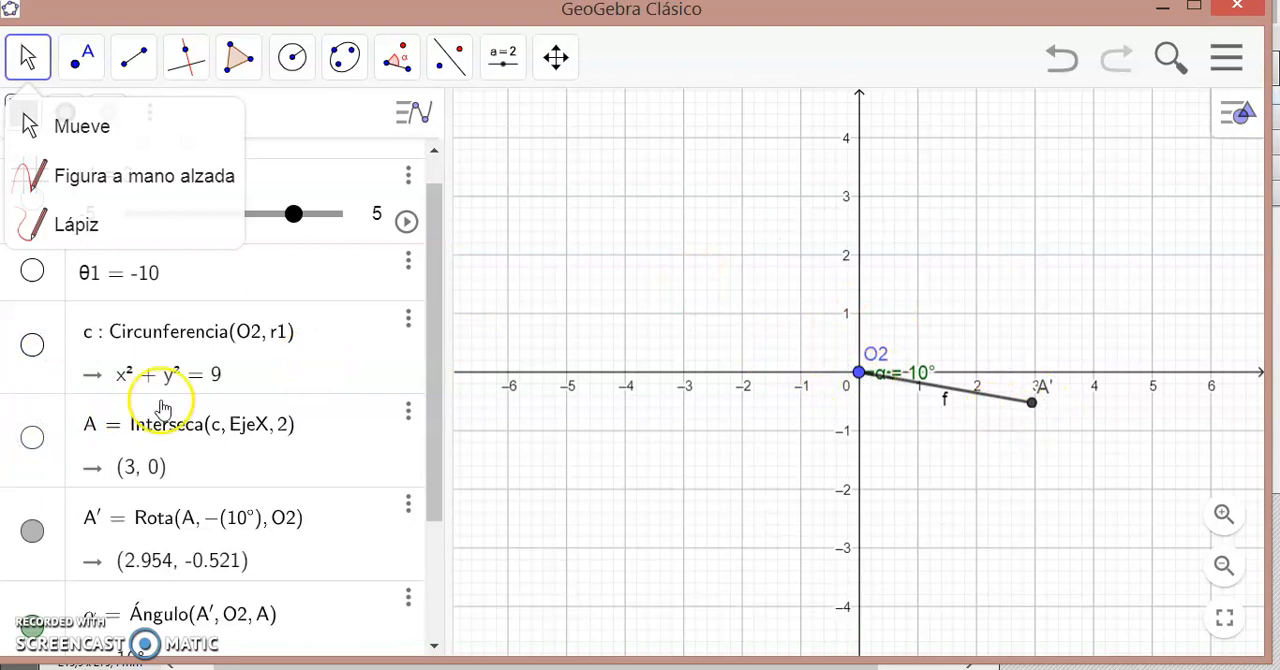
- Rename the rotated point A' as O4
{"action": "left_click", "coordinate": [95, 524]}
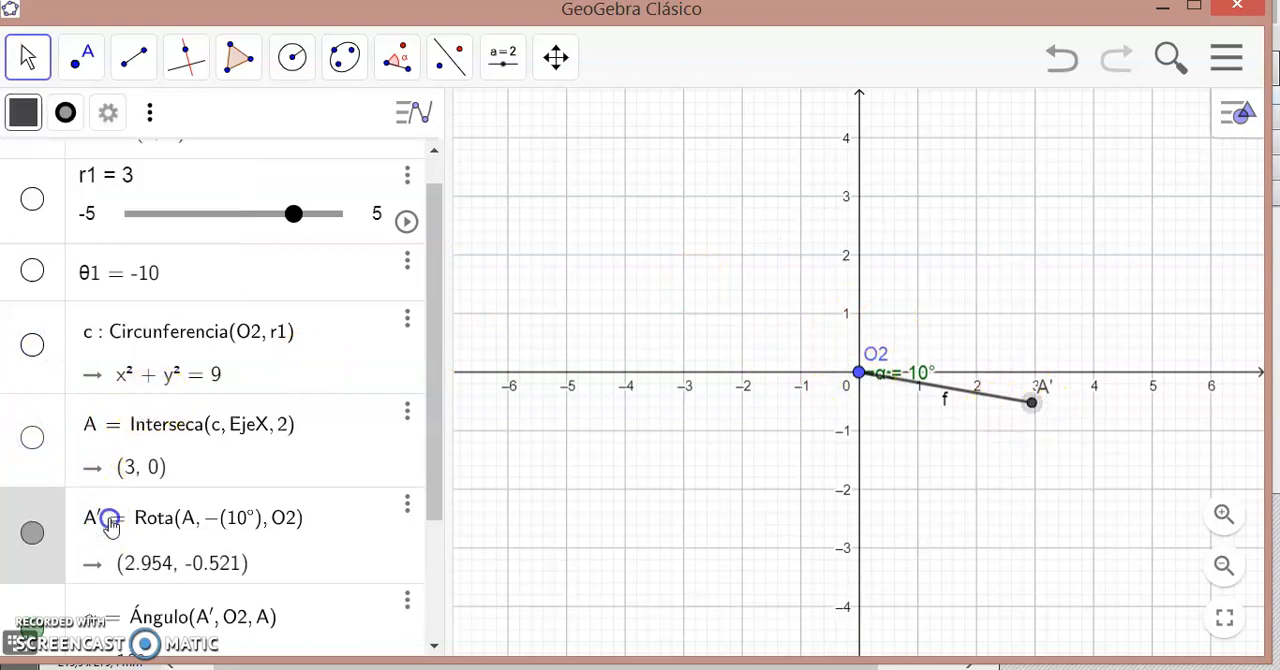
{"action": "key", "text": "BackSpace"}
{"action": "key", "text": "BackSpace"}
{"action": "type", "text": "O4"}
{"action": "key", "text": "Return"}
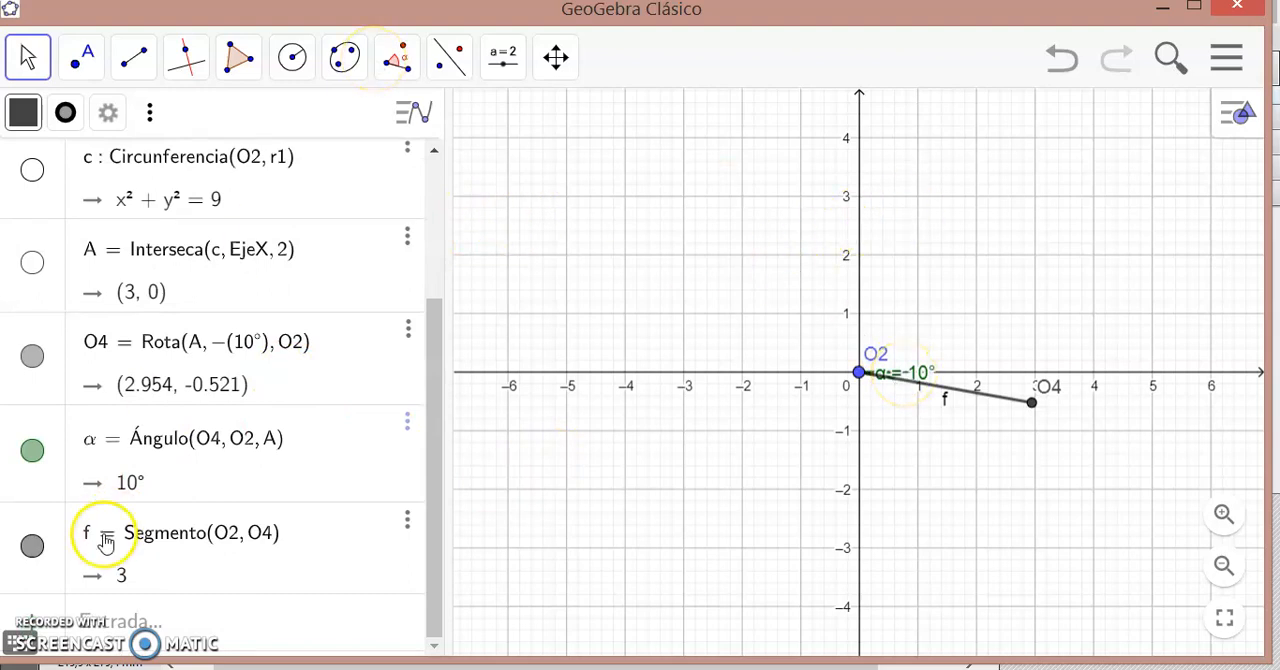
- Define the parameter r2 = 2
{"action": "left_click", "coordinate": [110, 624]}
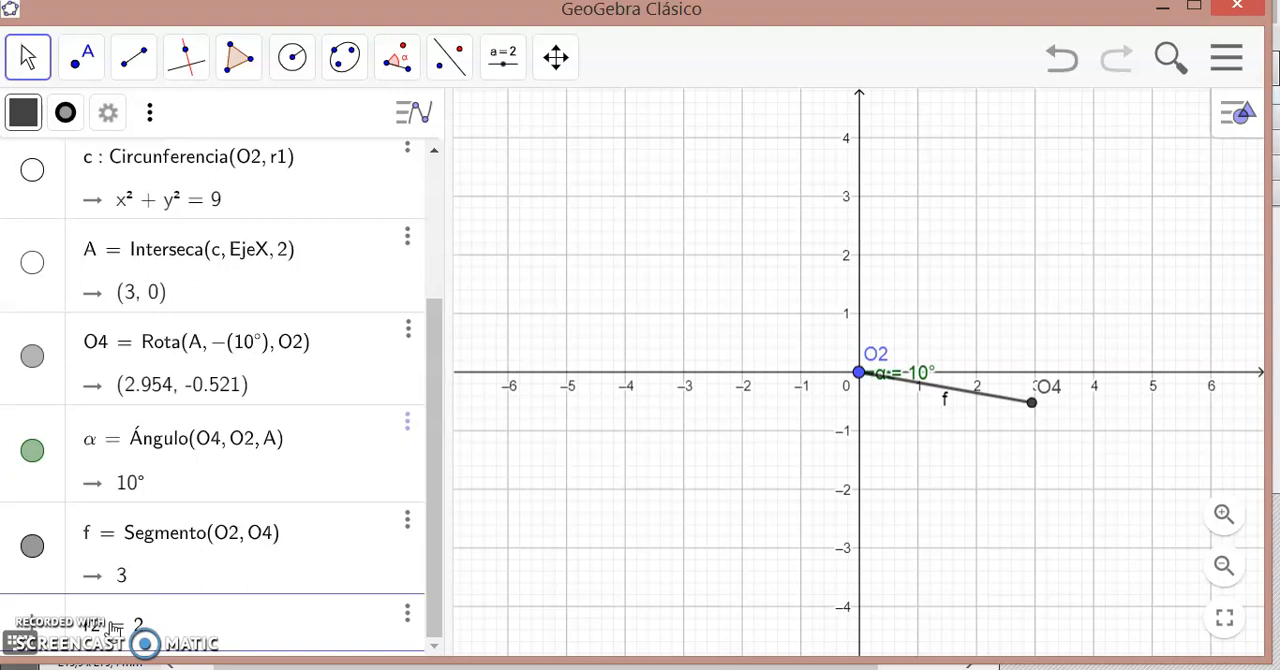
{"action": "type", "text": "r2=2"}
{"action": "key", "text": "Return"}
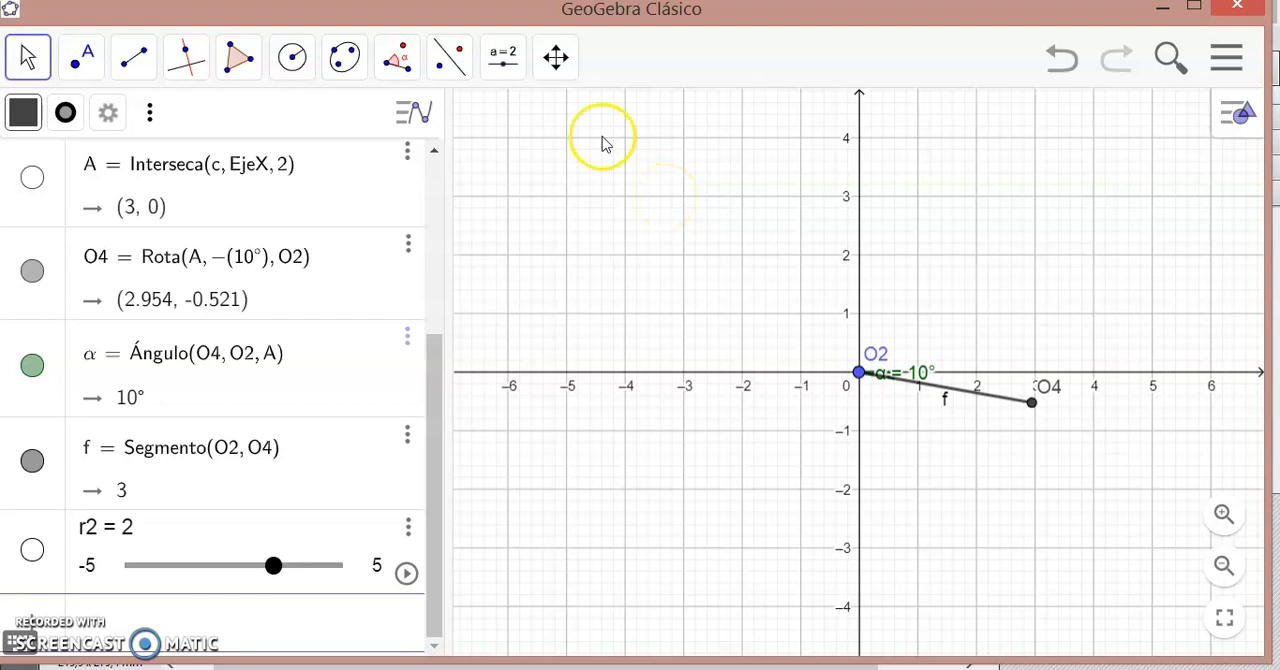
- Draw a circle centred at O2 with radius r2 and place a point where it crosses the positive x-axis
{"action": "left_click", "coordinate": [296, 55]}
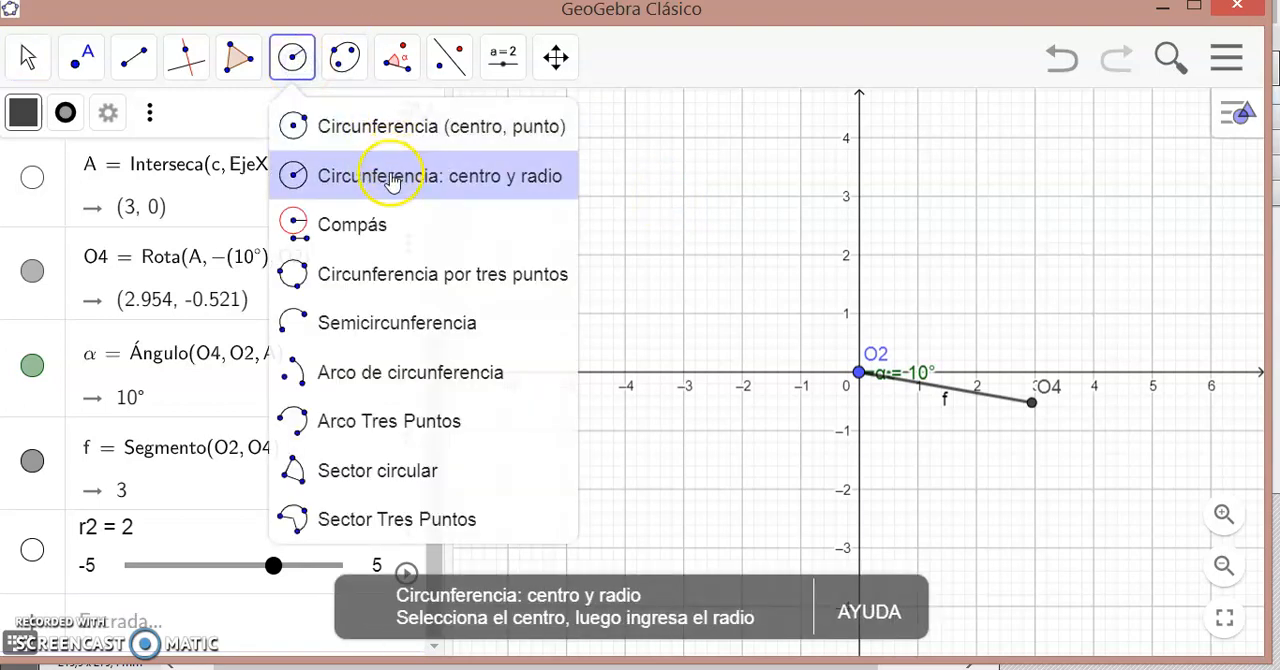
{"action": "left_click", "coordinate": [390, 180]}
{"action": "left_click", "coordinate": [858, 374]}
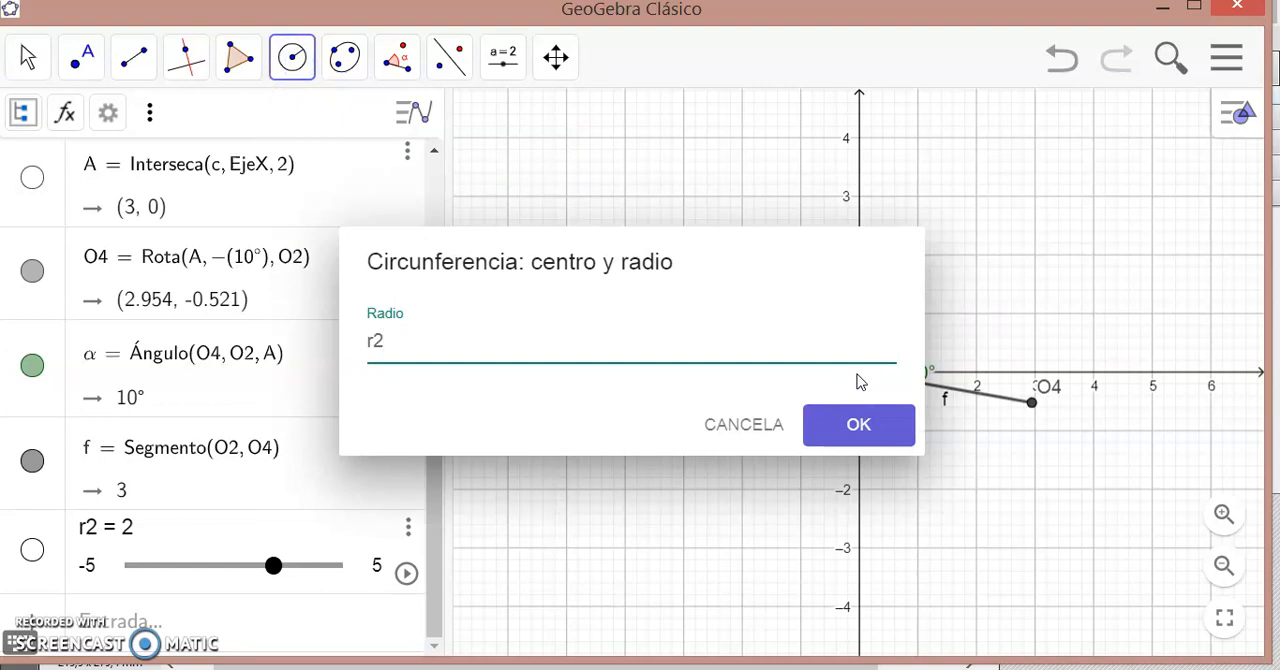
{"action": "key", "text": "Return"}
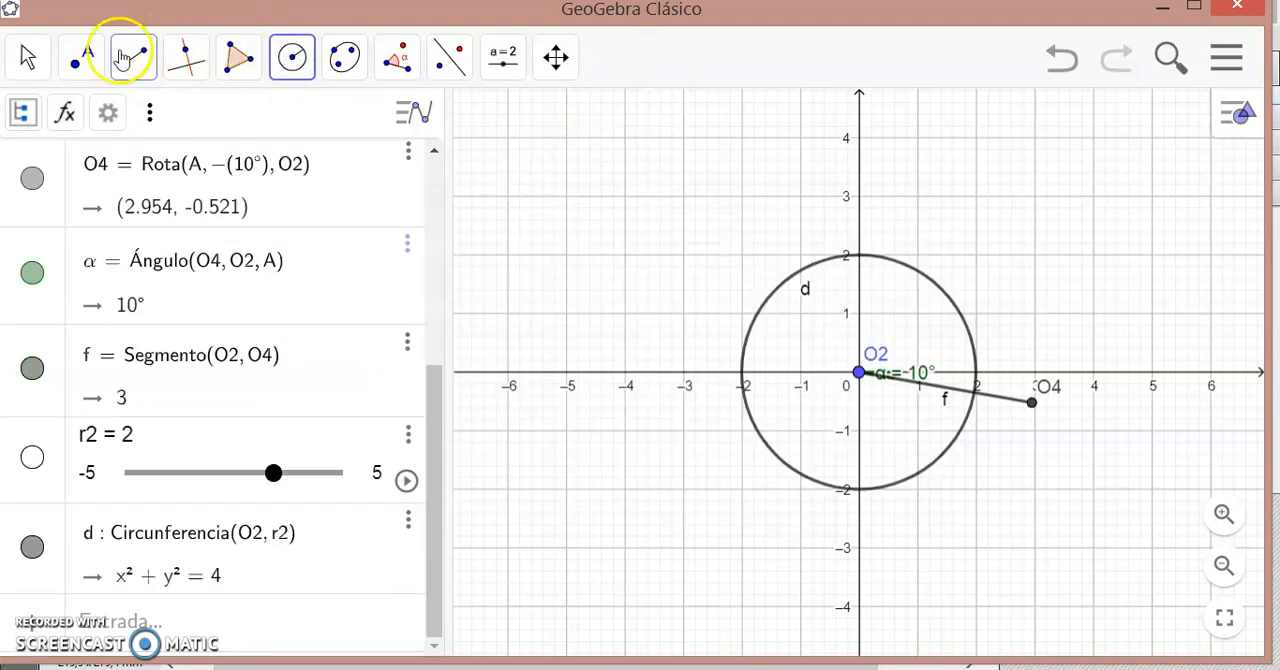
{"action": "left_click", "coordinate": [84, 62]}
{"action": "left_click", "coordinate": [115, 126]}
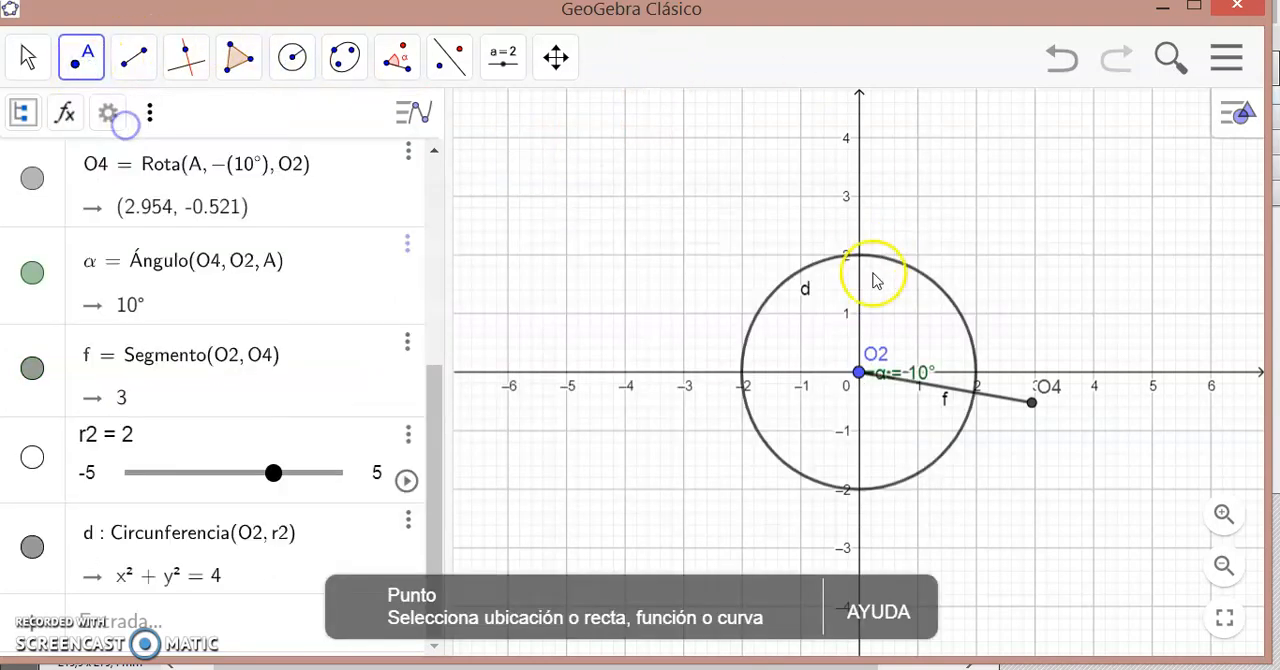
{"action": "left_click", "coordinate": [976, 376]}
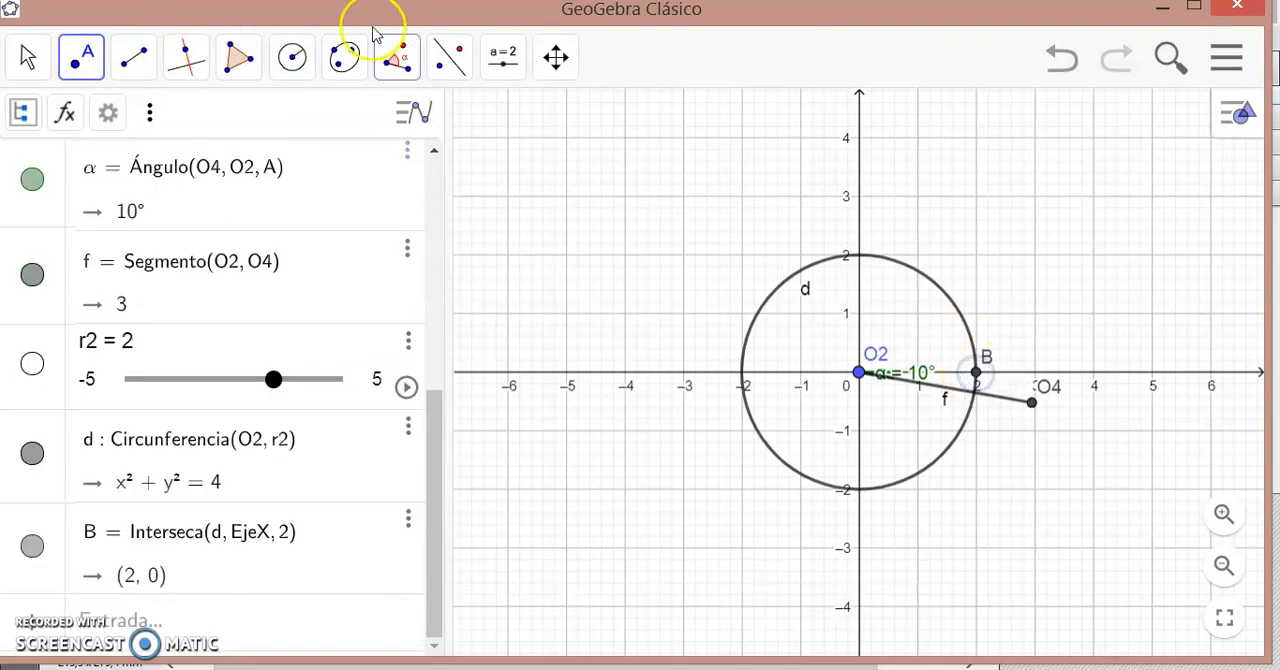
- Create an angle slider β = 45° ranging from 0° to 360° in 1° increments, above the circle in the graphics view
{"action": "left_click", "coordinate": [516, 62]}
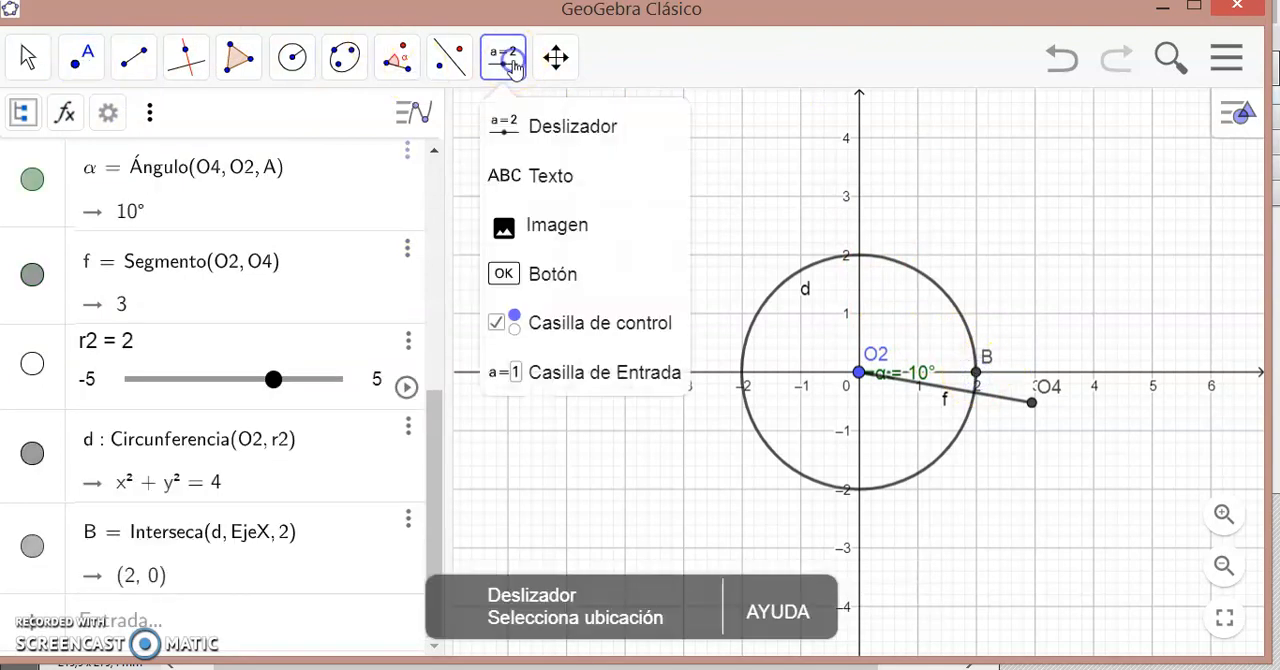
{"action": "left_click", "coordinate": [553, 122]}
{"action": "left_click", "coordinate": [1002, 183]}
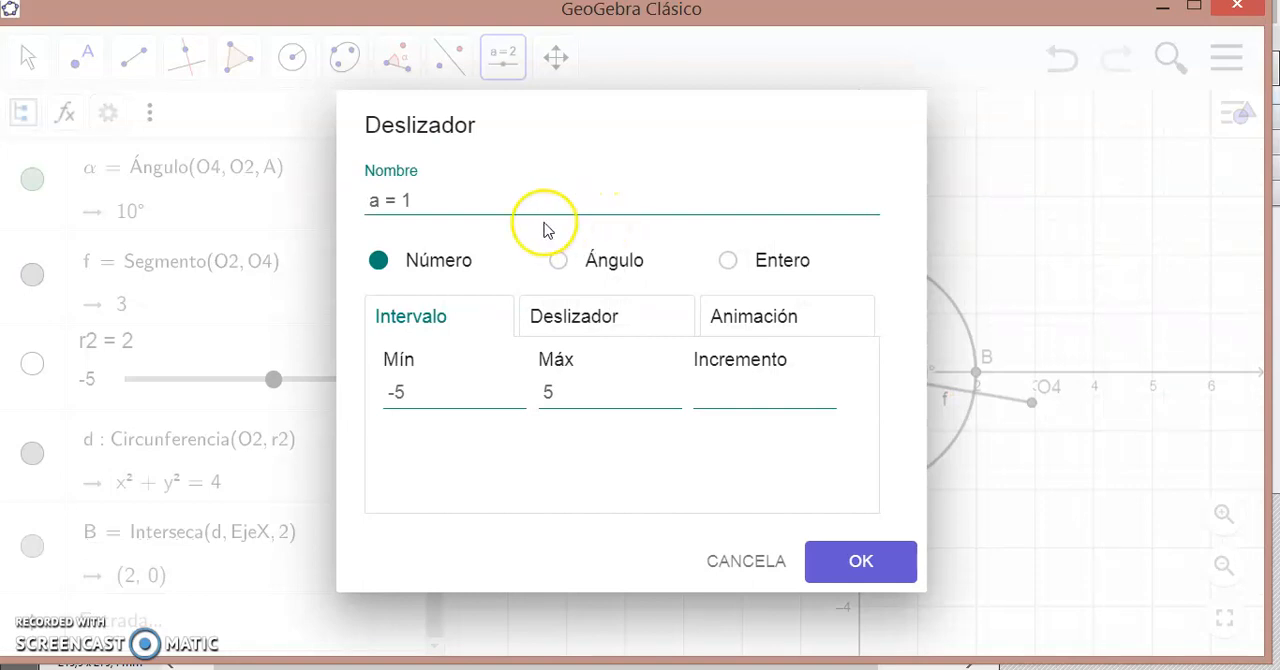
{"action": "left_click", "coordinate": [558, 262]}
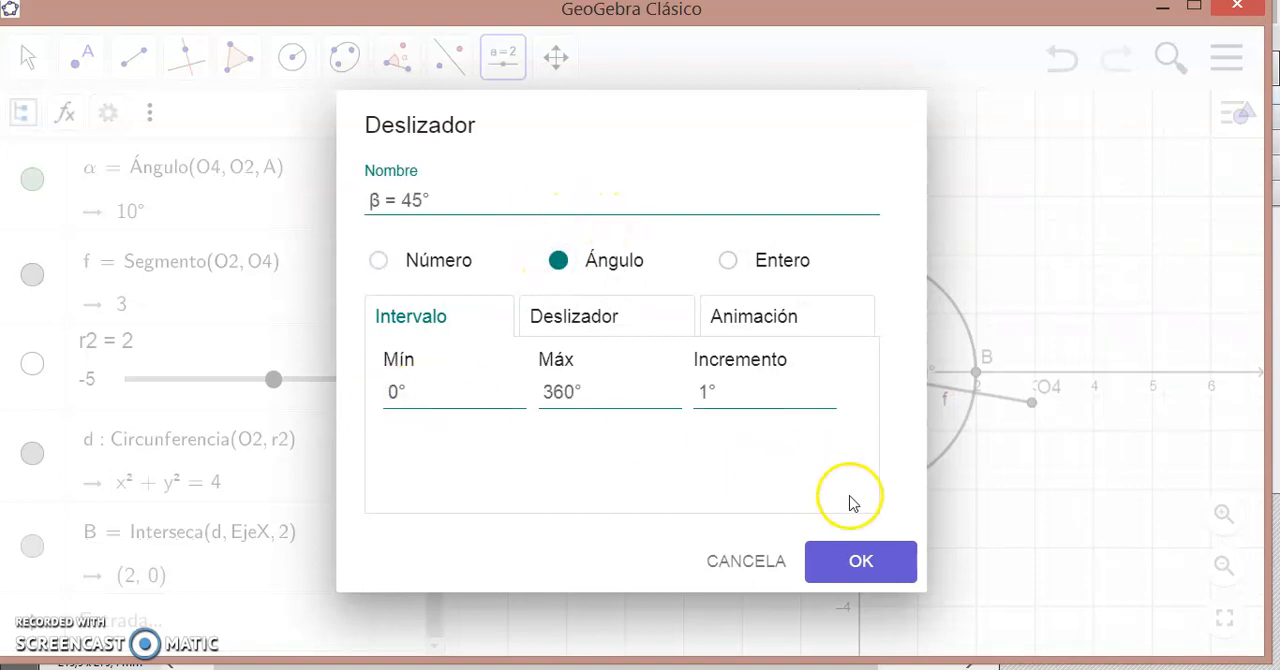
{"action": "left_click", "coordinate": [860, 560]}
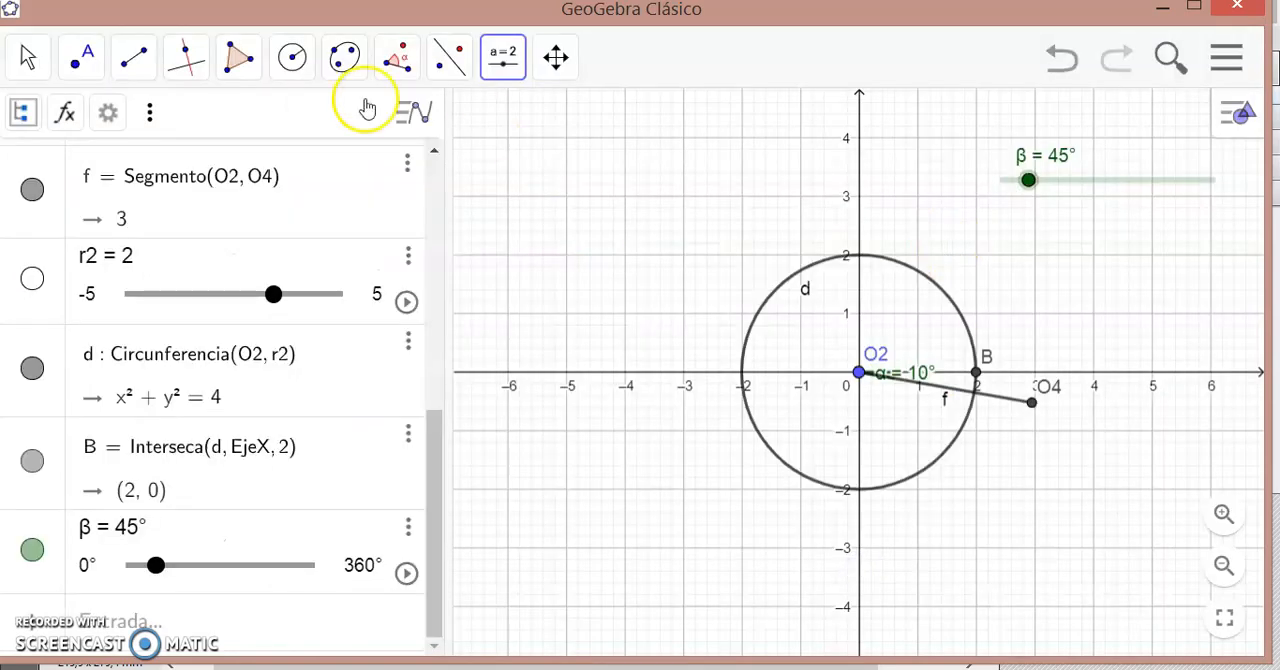
- Construct an anticlockwise angle of size β from point B about vertex O2
{"action": "left_click", "coordinate": [398, 62]}
{"action": "left_click", "coordinate": [452, 172]}
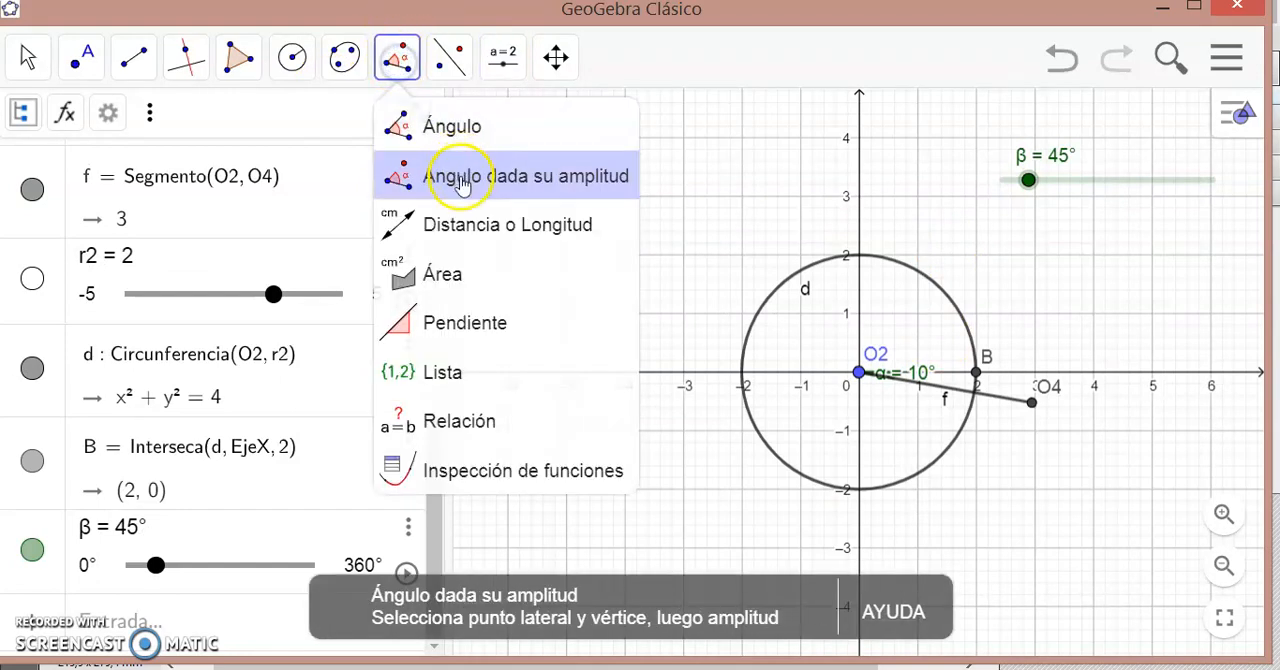
{"action": "left_click", "coordinate": [975, 375]}
{"action": "left_click", "coordinate": [858, 372]}
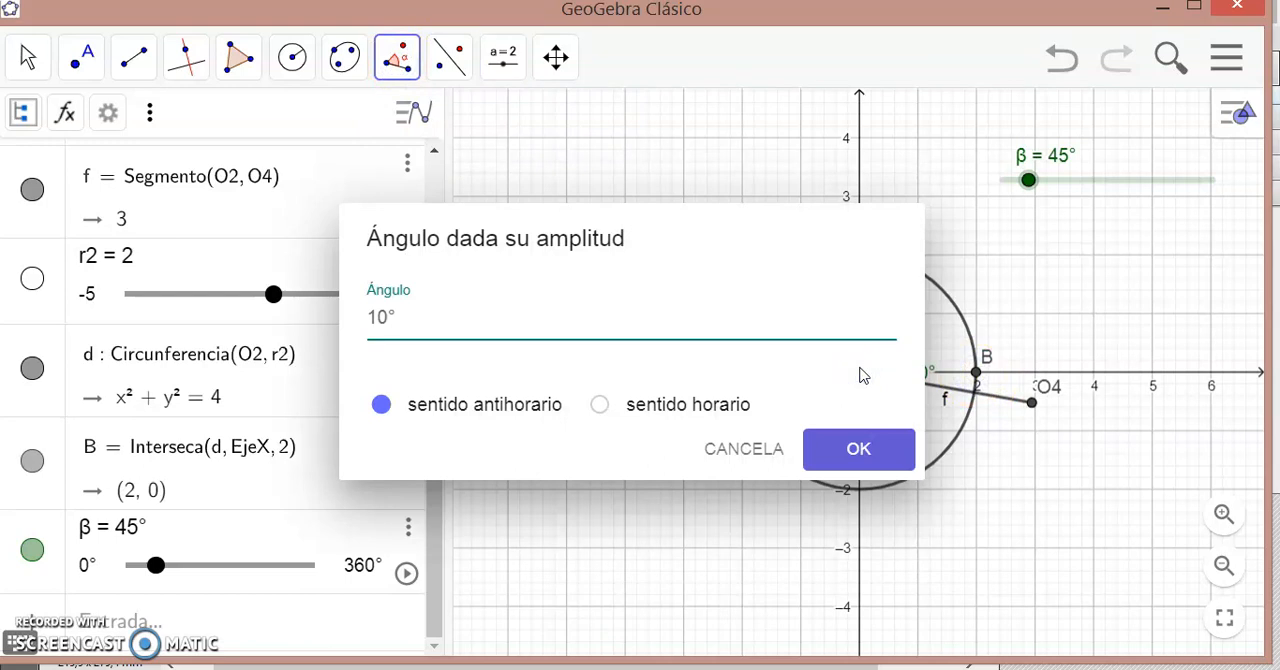
{"action": "left_click", "coordinate": [42, 655]}
{"action": "left_click", "coordinate": [430, 415]}
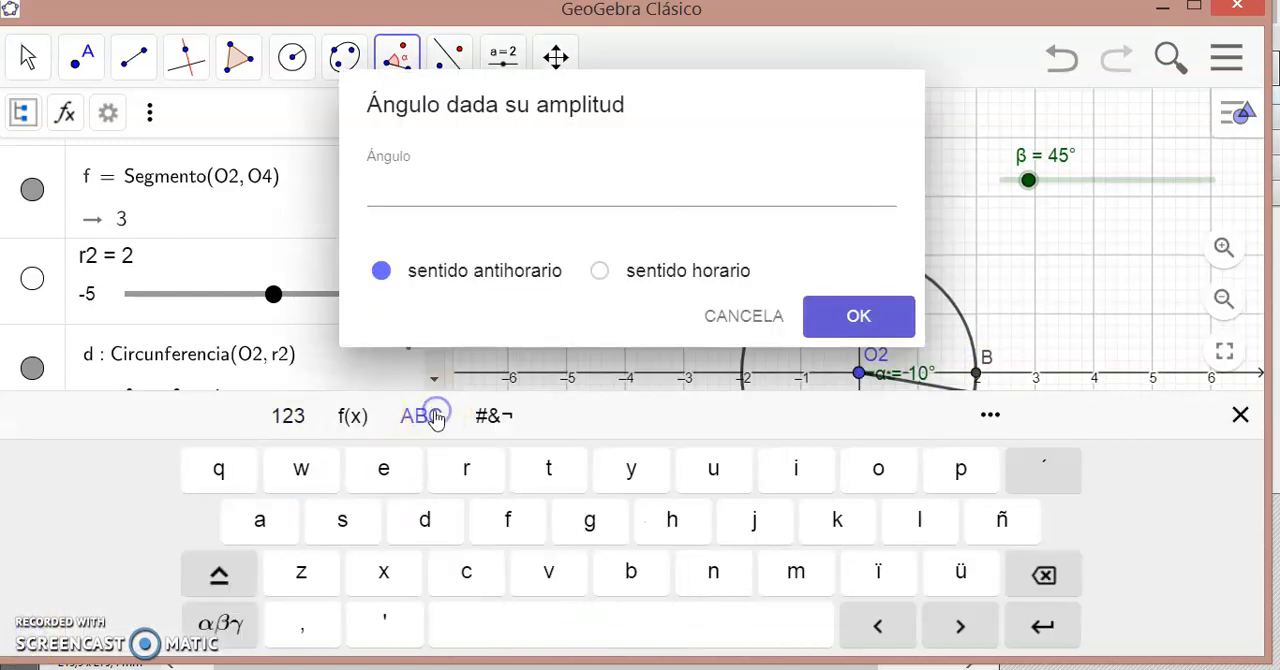
{"action": "left_click", "coordinate": [224, 622]}
{"action": "left_click", "coordinate": [717, 576]}
{"action": "left_click", "coordinate": [385, 182]}
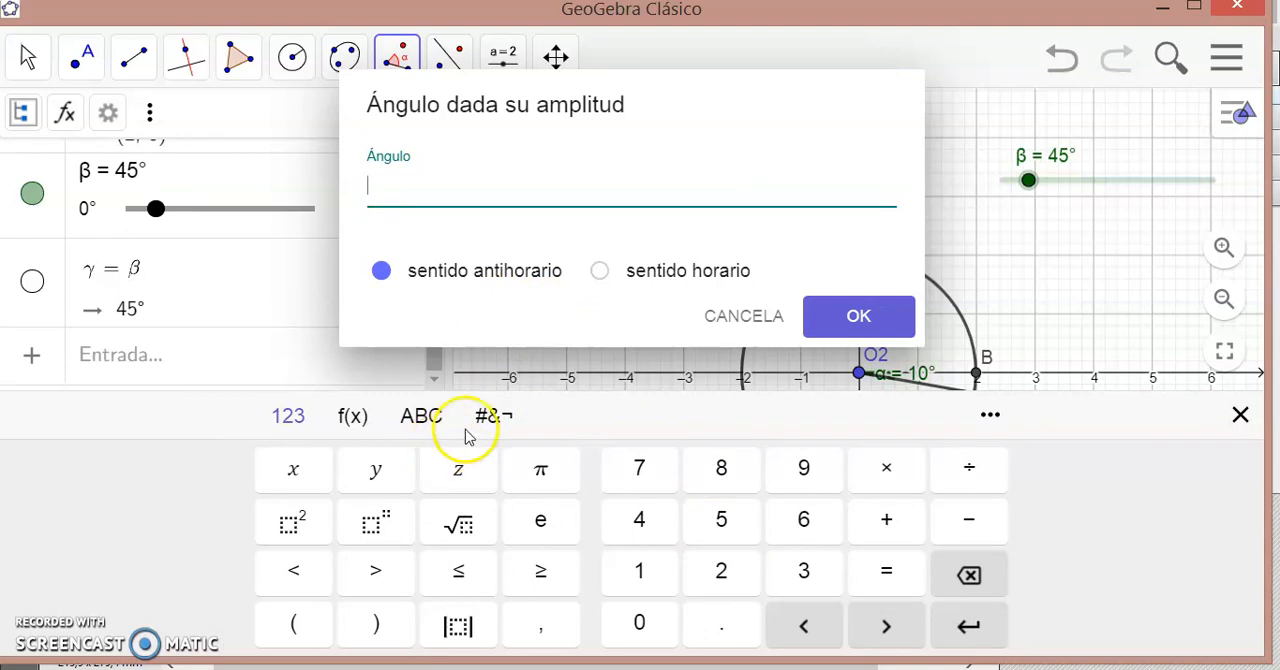
{"action": "left_click", "coordinate": [432, 420]}
{"action": "left_click", "coordinate": [200, 632]}
{"action": "left_click", "coordinate": [709, 573]}
{"action": "left_click", "coordinate": [857, 310]}
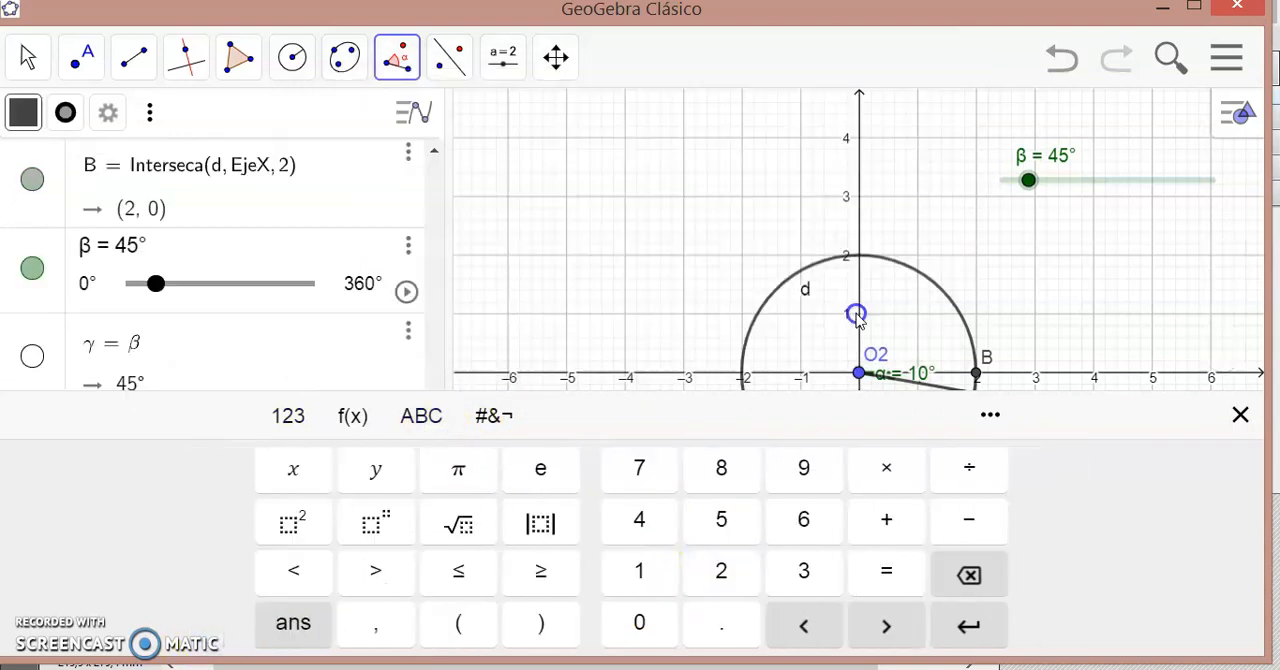
- Move the β slider to 44° and hide point B on the x-axis
{"action": "left_click", "coordinate": [1062, 188]}
{"action": "left_click_drag", "start_coordinate": [1028, 183], "coordinate": [1029, 189]}
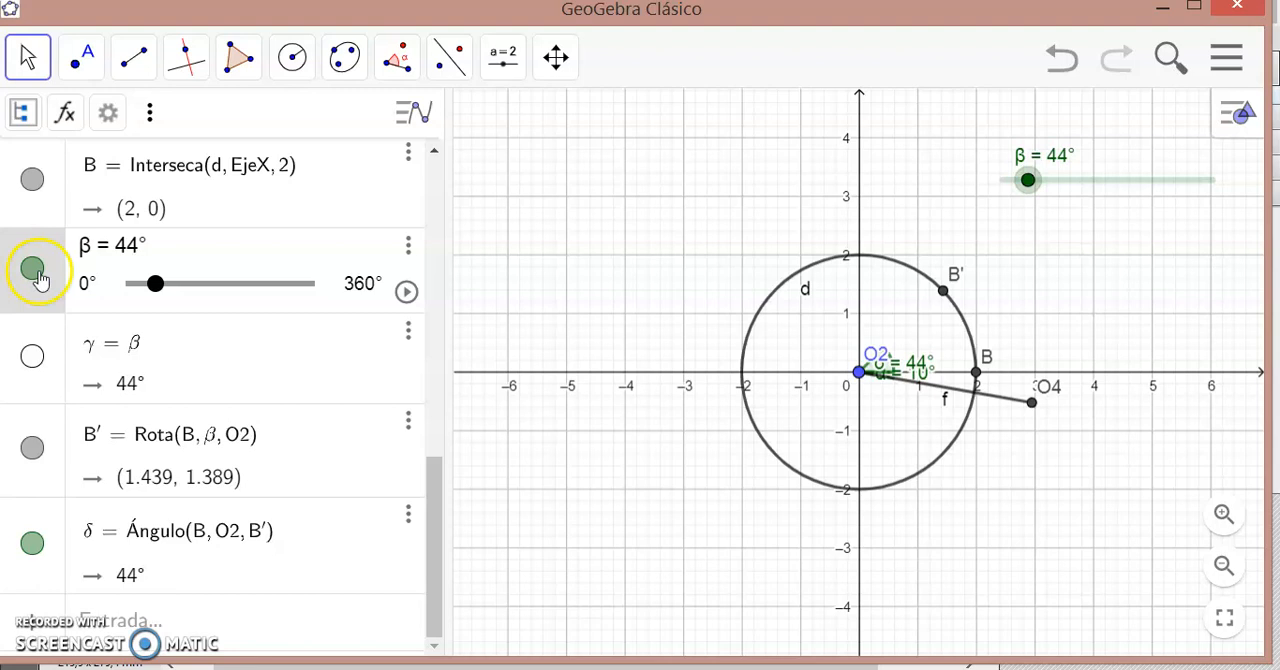
{"action": "left_click", "coordinate": [32, 186]}
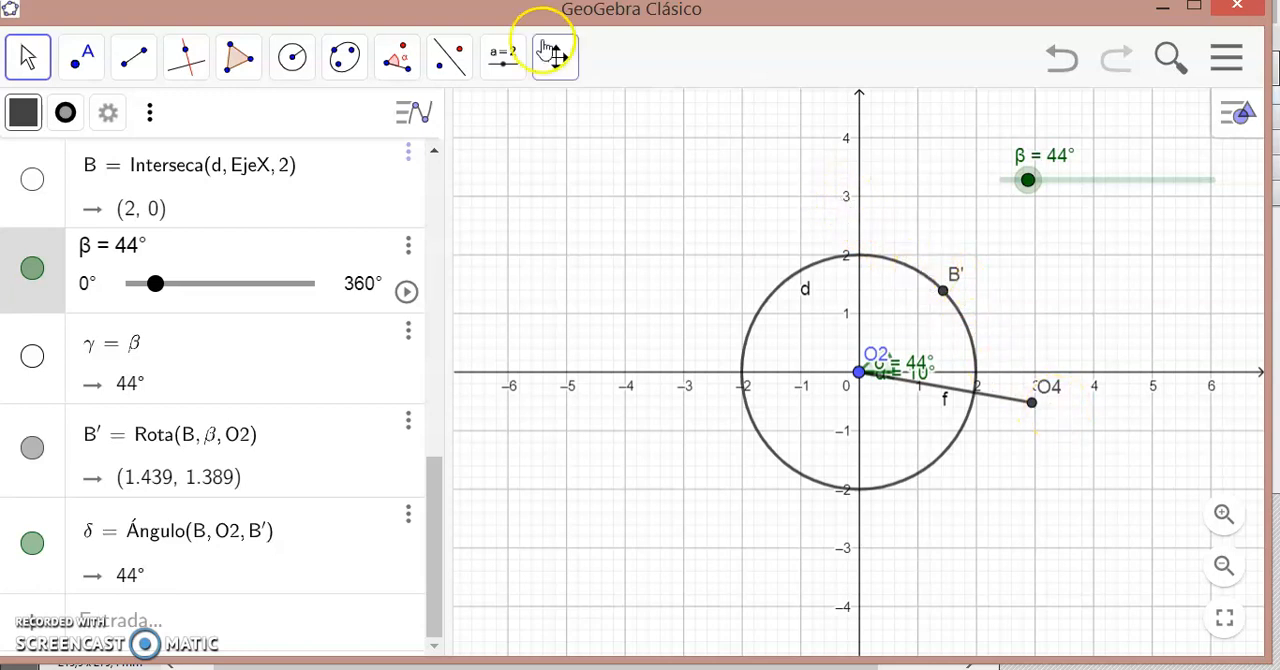
- Draw a line through O4 and B', and move the β slider to 76°
{"action": "left_click", "coordinate": [131, 60]}
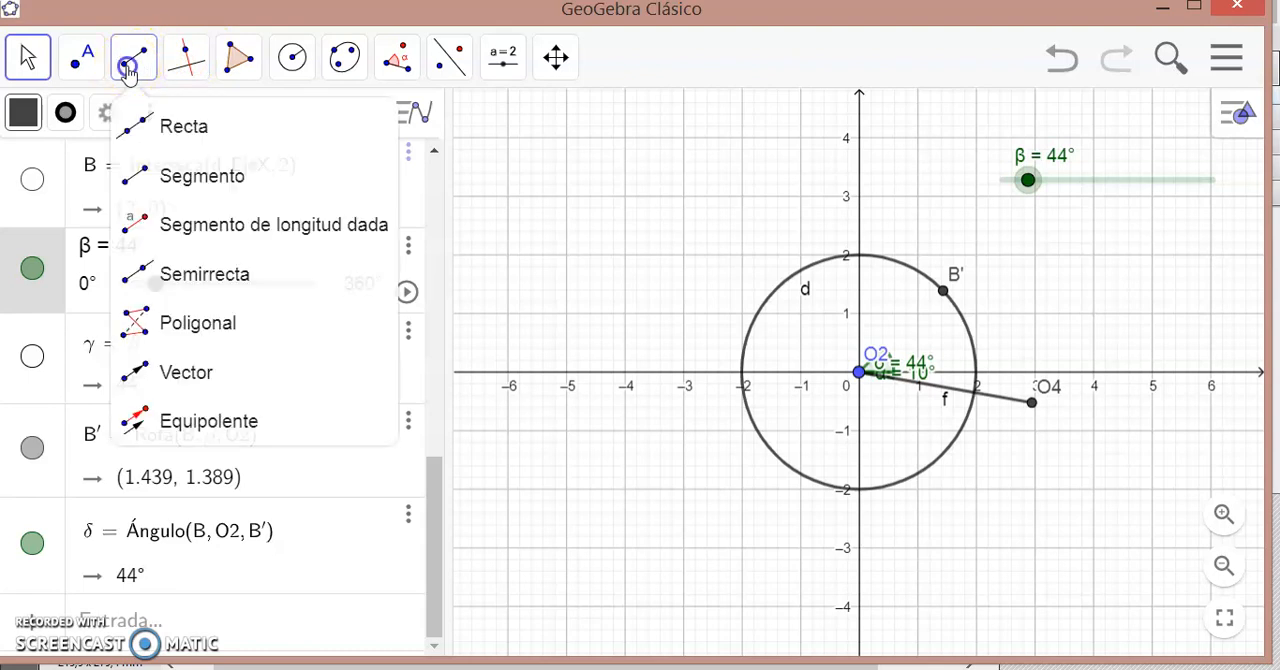
{"action": "left_click", "coordinate": [168, 130]}
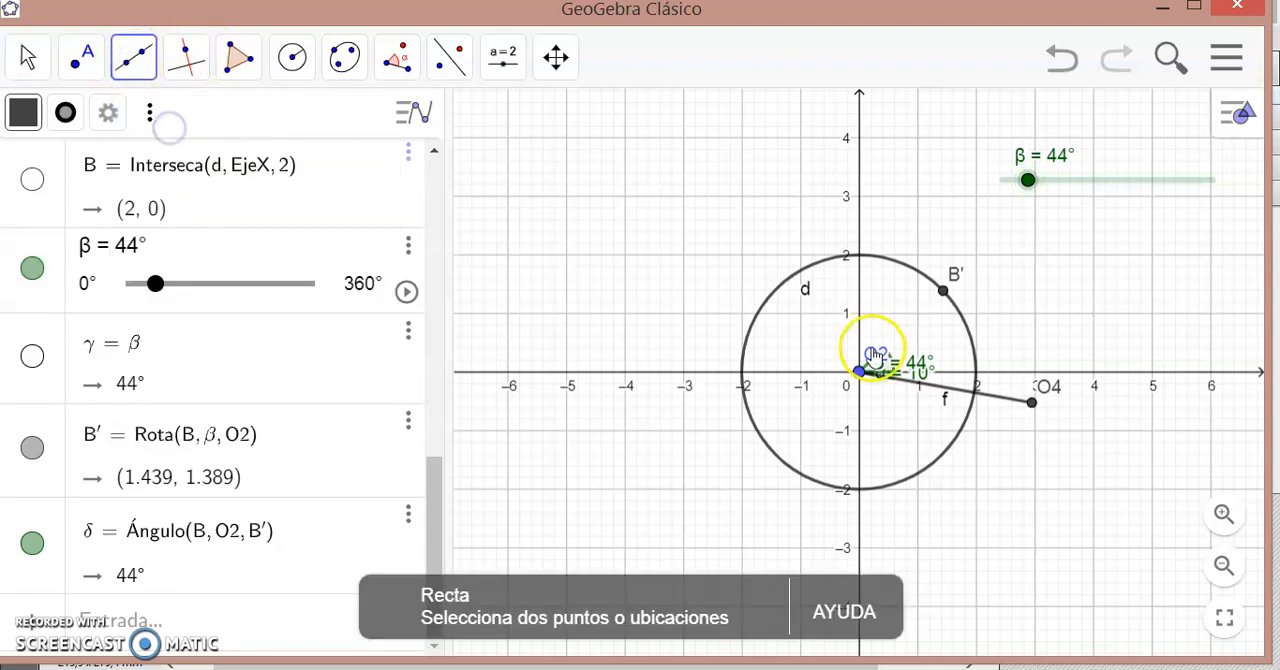
{"action": "left_click", "coordinate": [1032, 403]}
{"action": "left_click", "coordinate": [944, 292]}
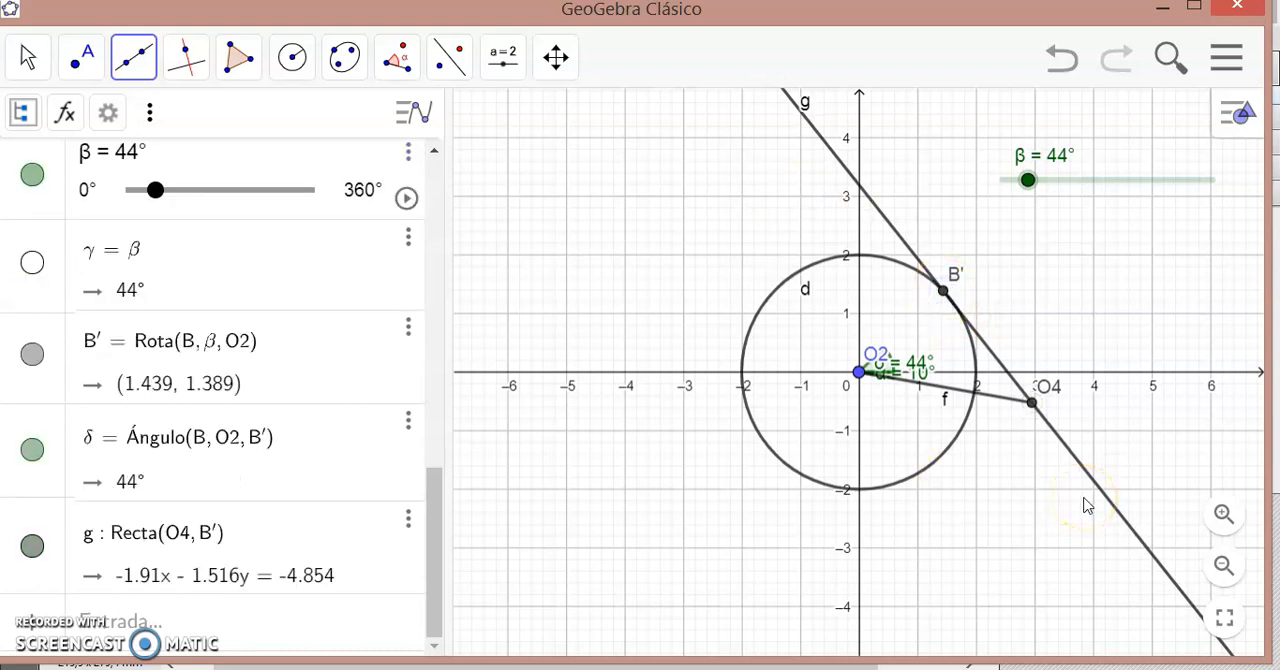
{"action": "key", "text": "Escape"}
{"action": "left_click_drag", "start_coordinate": [1023, 180], "coordinate": [1048, 195]}
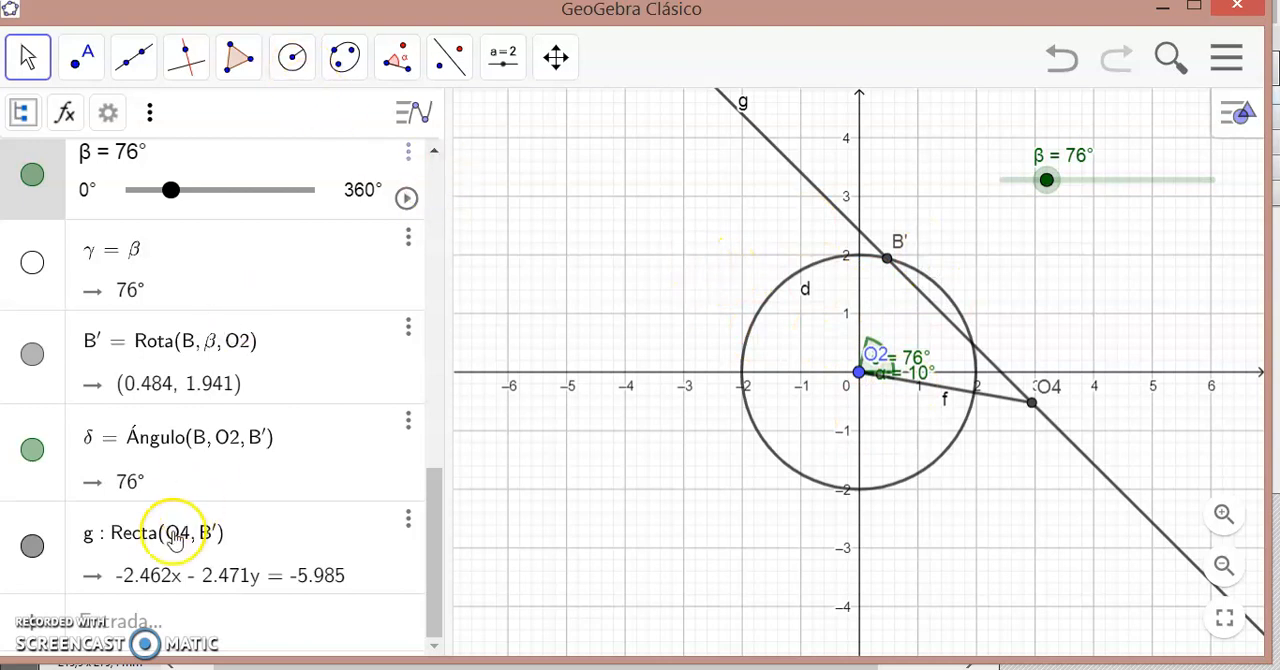
- Define a numeric variable lon = 5 in the algebra input
{"action": "left_click", "coordinate": [118, 622]}
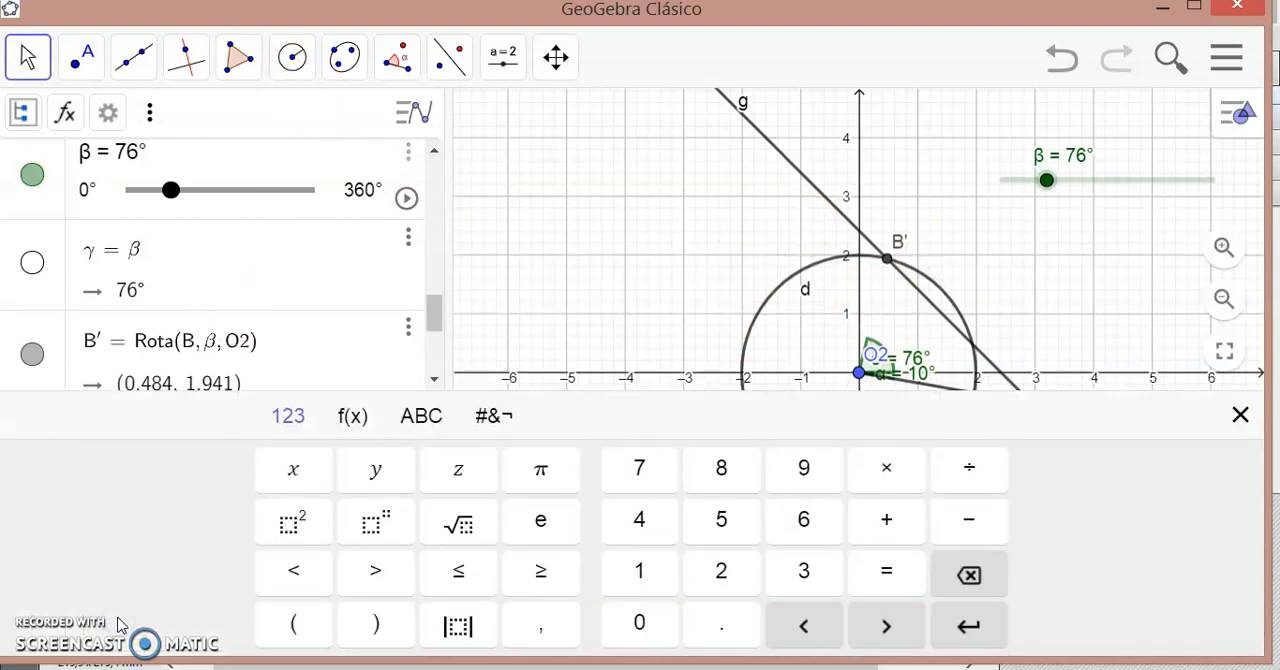
{"action": "left_click", "coordinate": [1240, 414]}
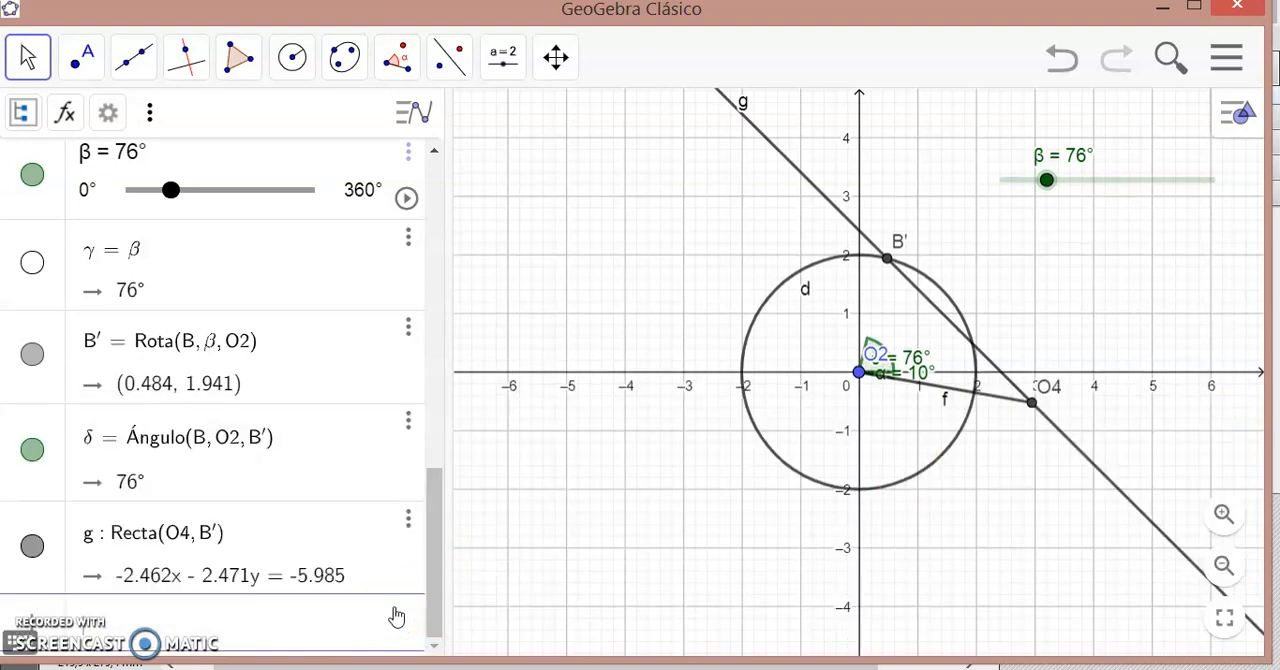
{"action": "type", "text": "long"}
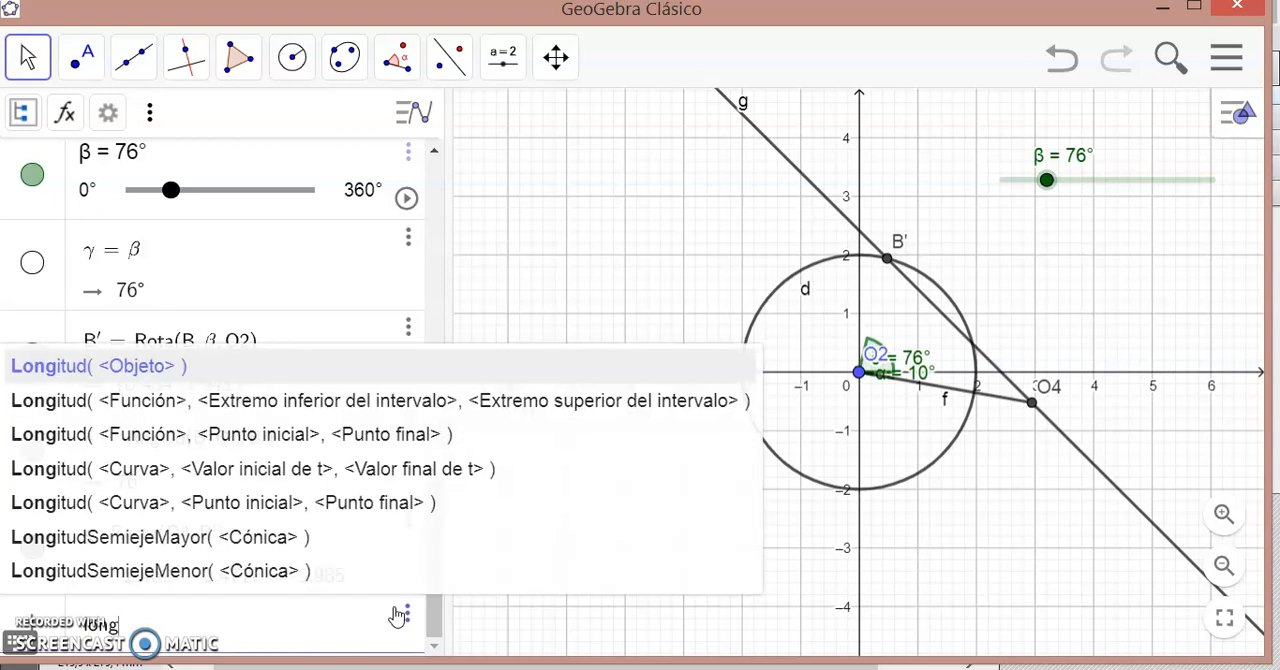
{"action": "key", "text": "BackSpace"}
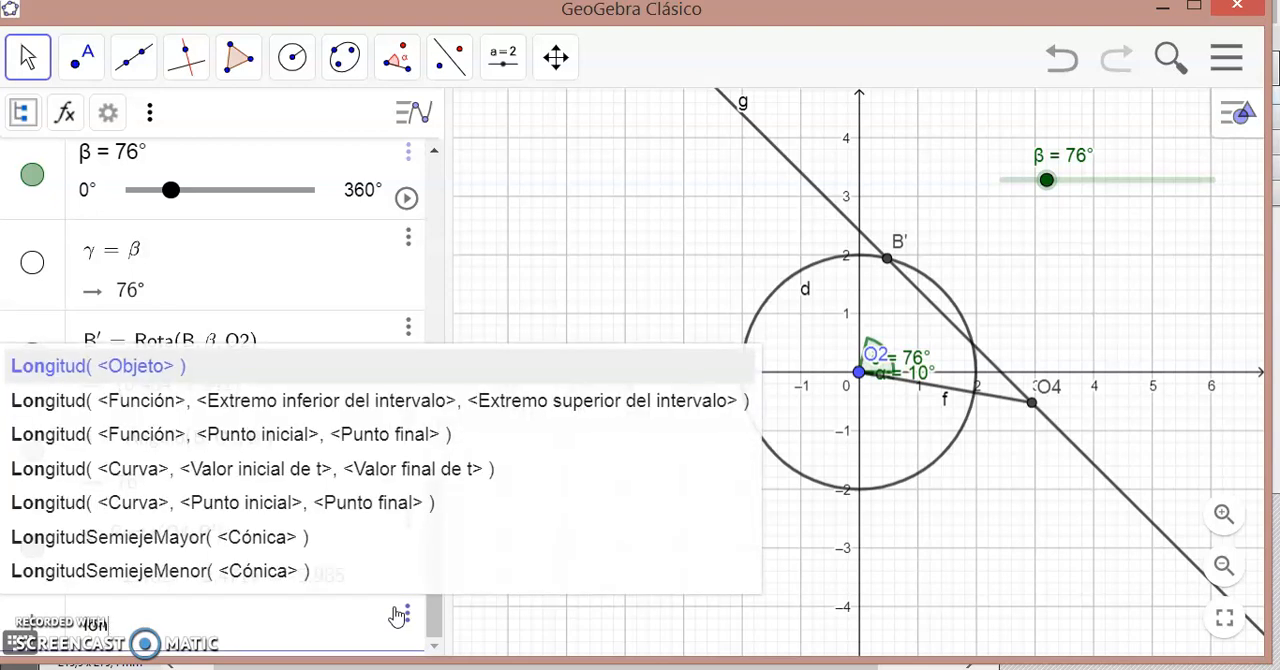
{"action": "type", "text": "= 5"}
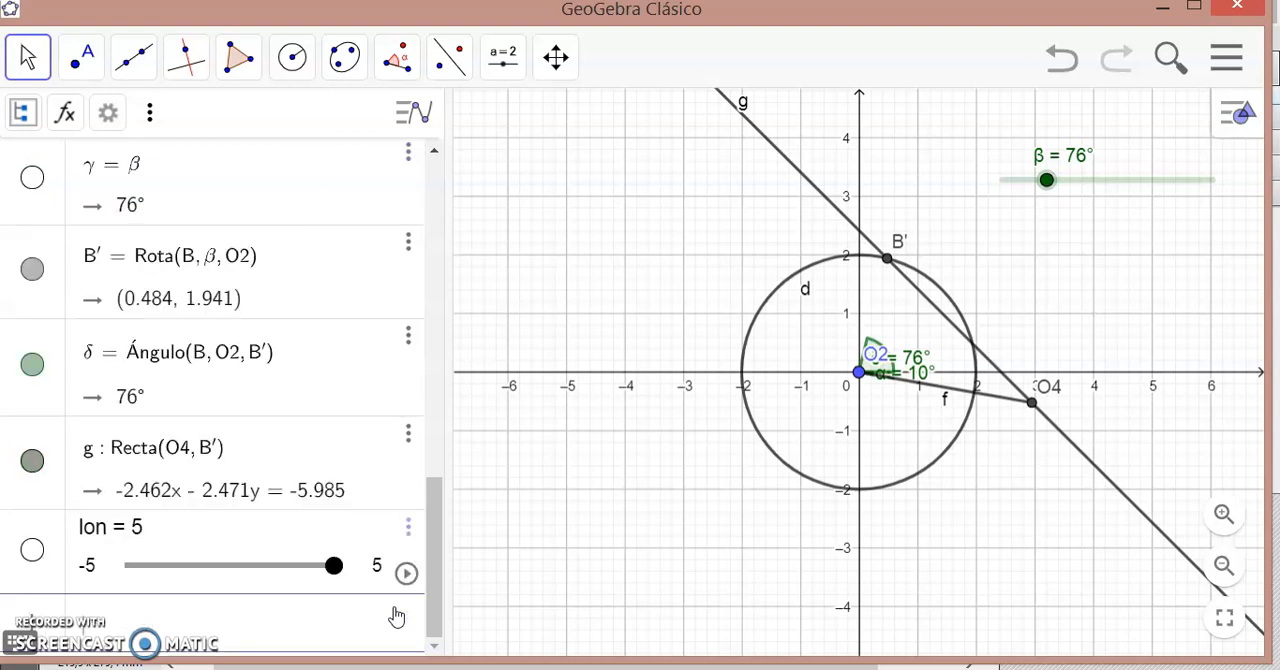
- Draw a circle centred at O4 with radius lon
{"action": "left_click", "coordinate": [292, 58]}
{"action": "left_click", "coordinate": [340, 178]}
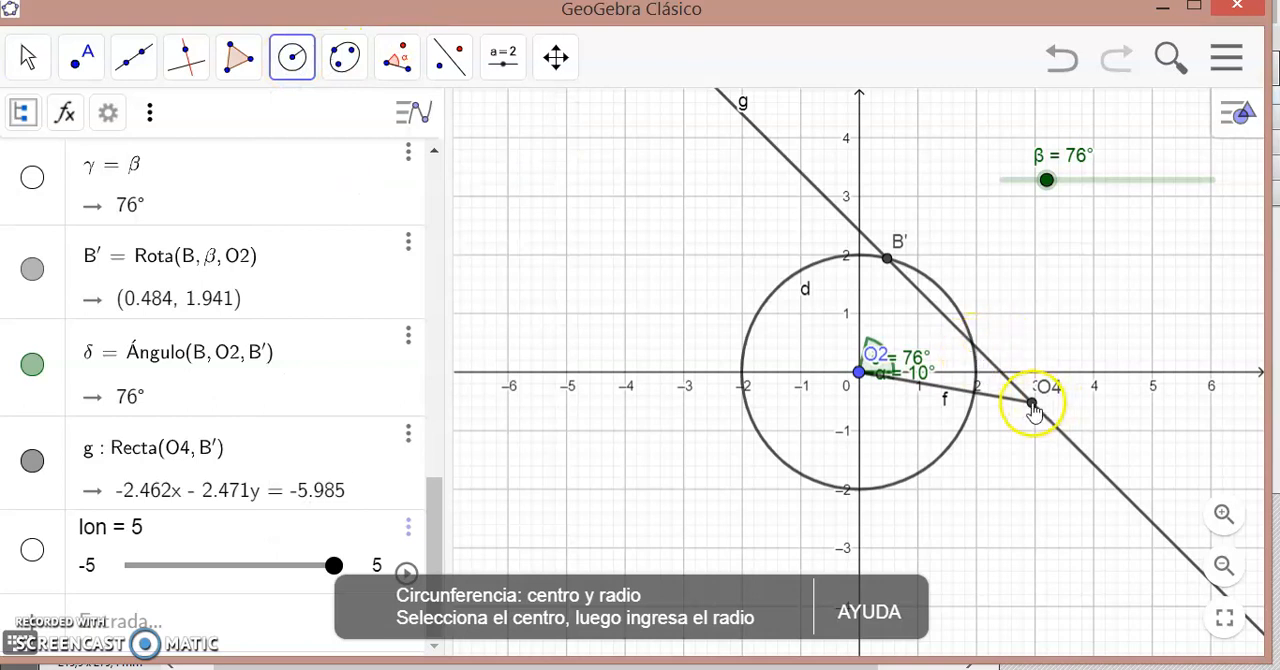
{"action": "left_click", "coordinate": [1032, 404]}
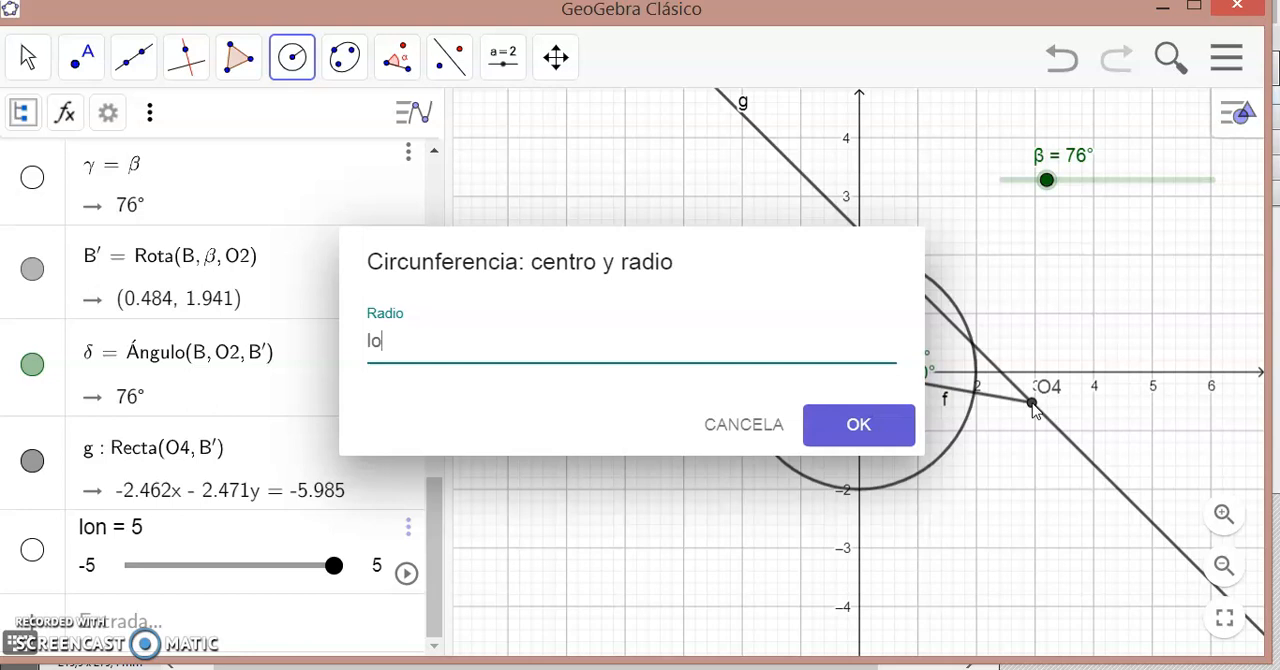
{"action": "left_click", "coordinate": [845, 430]}
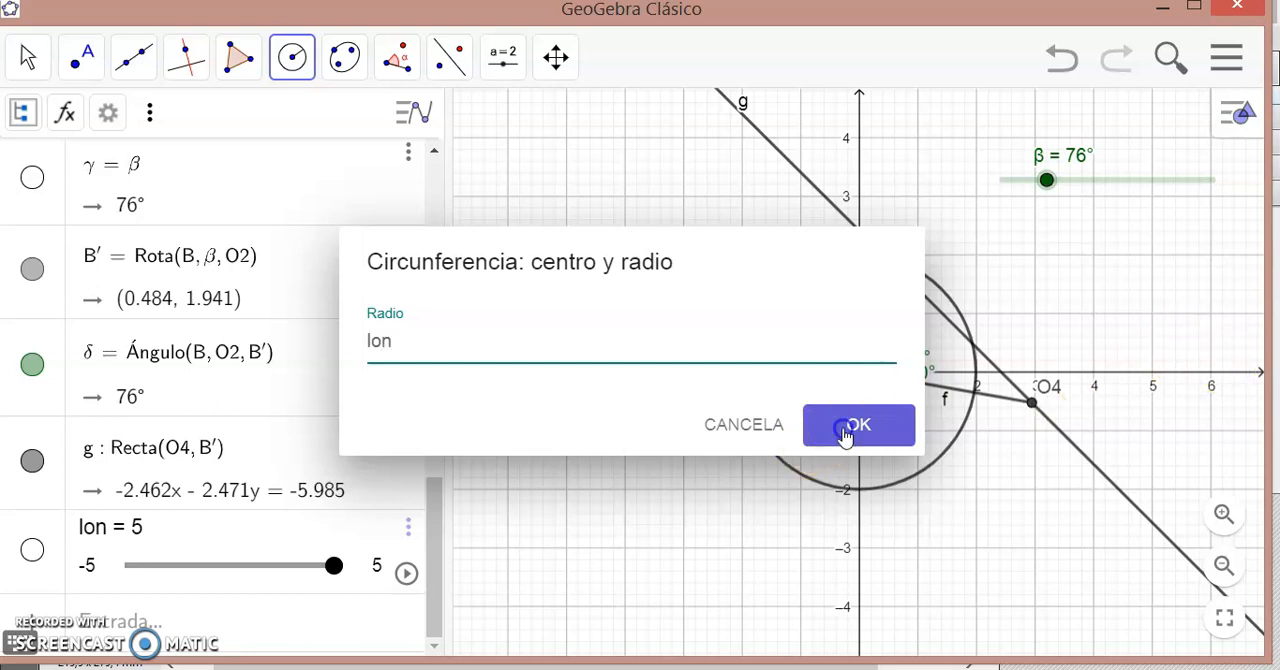
{"action": "left_click", "coordinate": [845, 430]}
{"action": "left_click", "coordinate": [740, 424]}
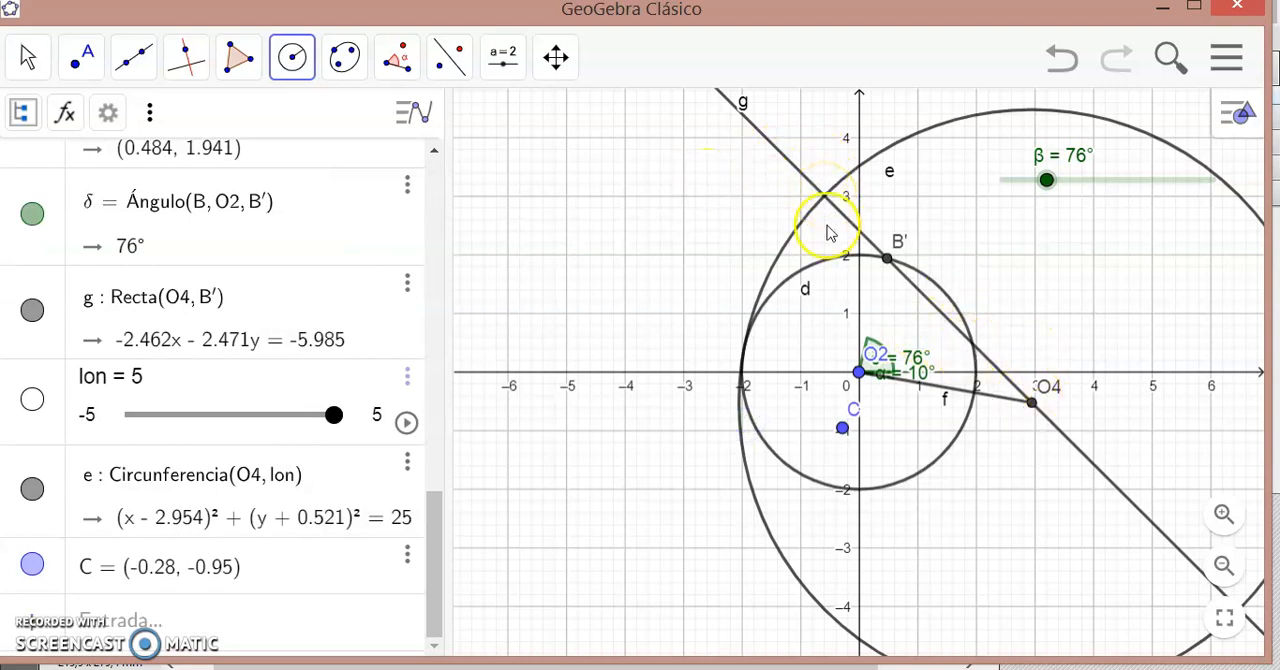
- Mark the intersection of line g and the radius-lon circle beyond B', and join it to O4 with a segment
{"action": "left_click", "coordinate": [83, 75]}
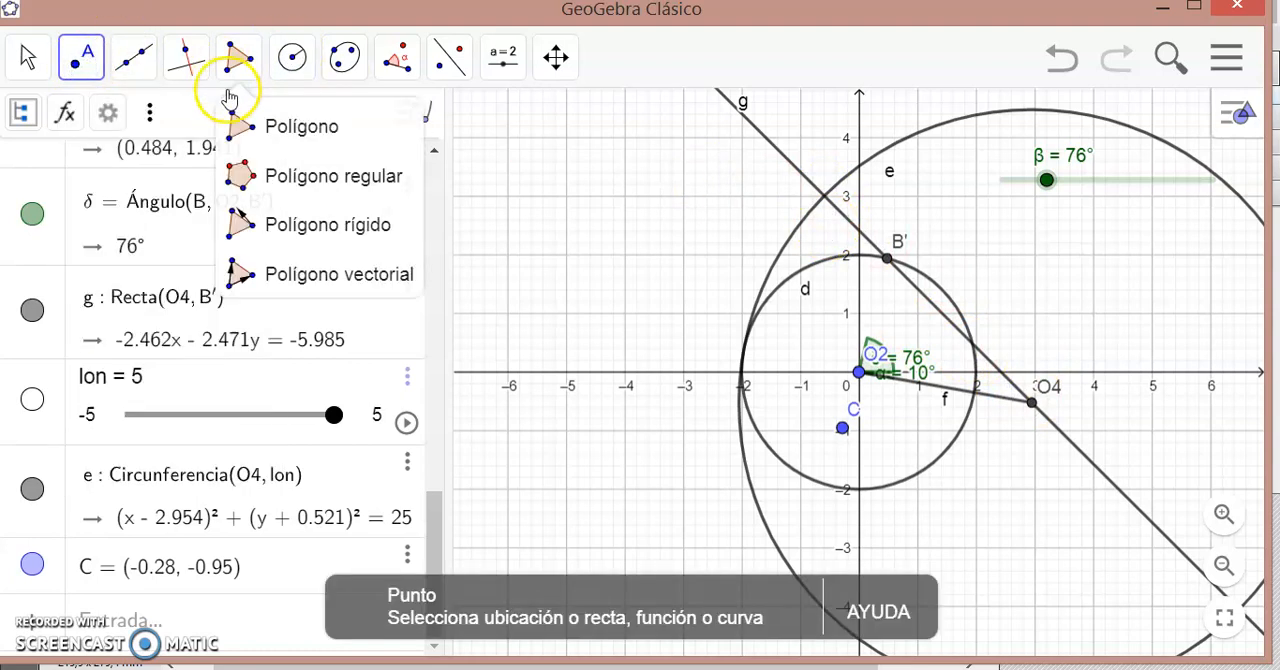
{"action": "left_click", "coordinate": [824, 195]}
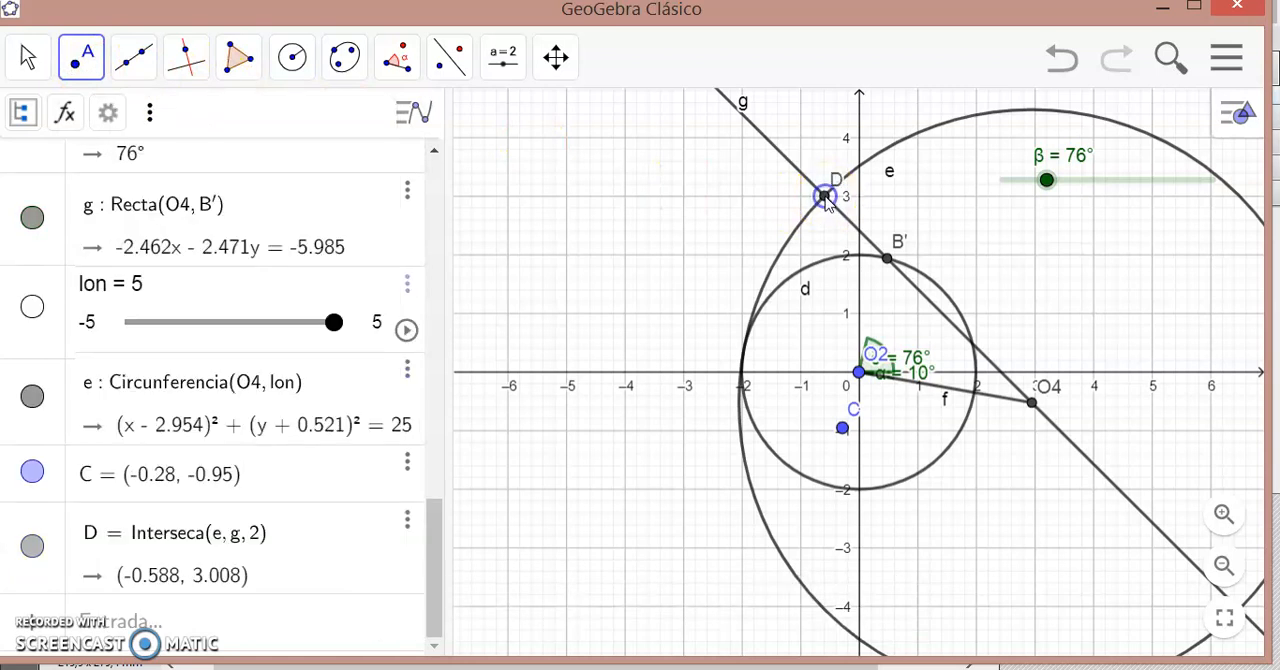
{"action": "left_click", "coordinate": [140, 62]}
{"action": "left_click", "coordinate": [205, 176]}
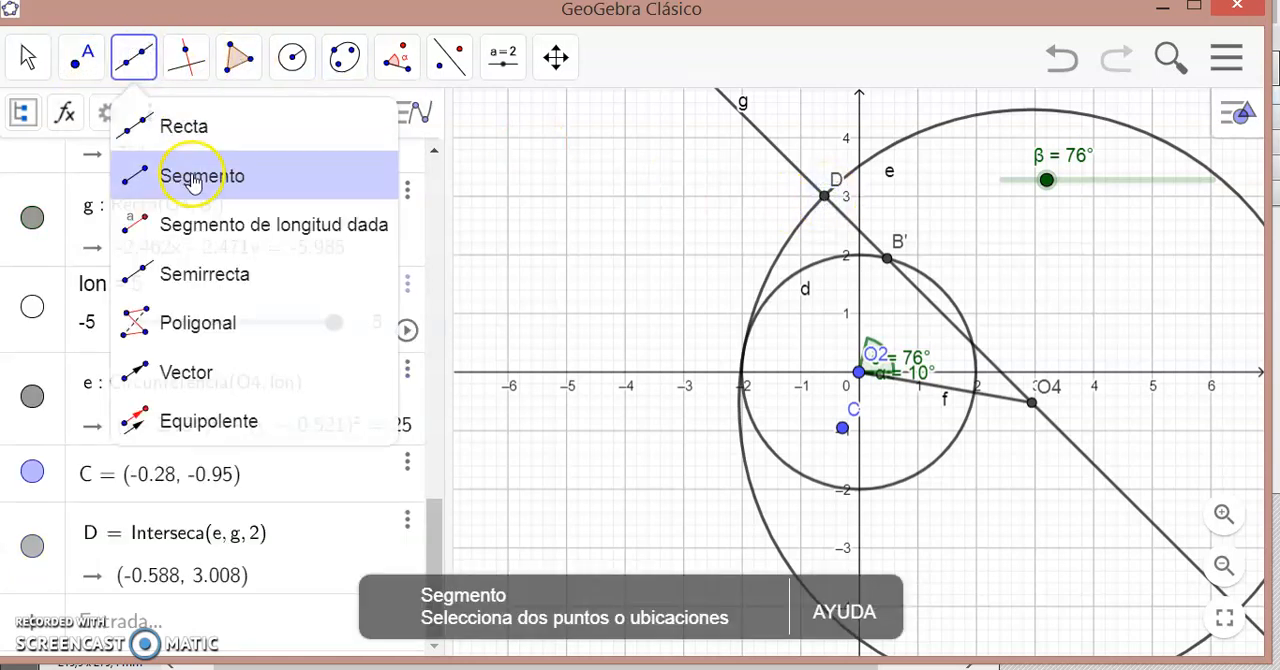
{"action": "left_click", "coordinate": [823, 197]}
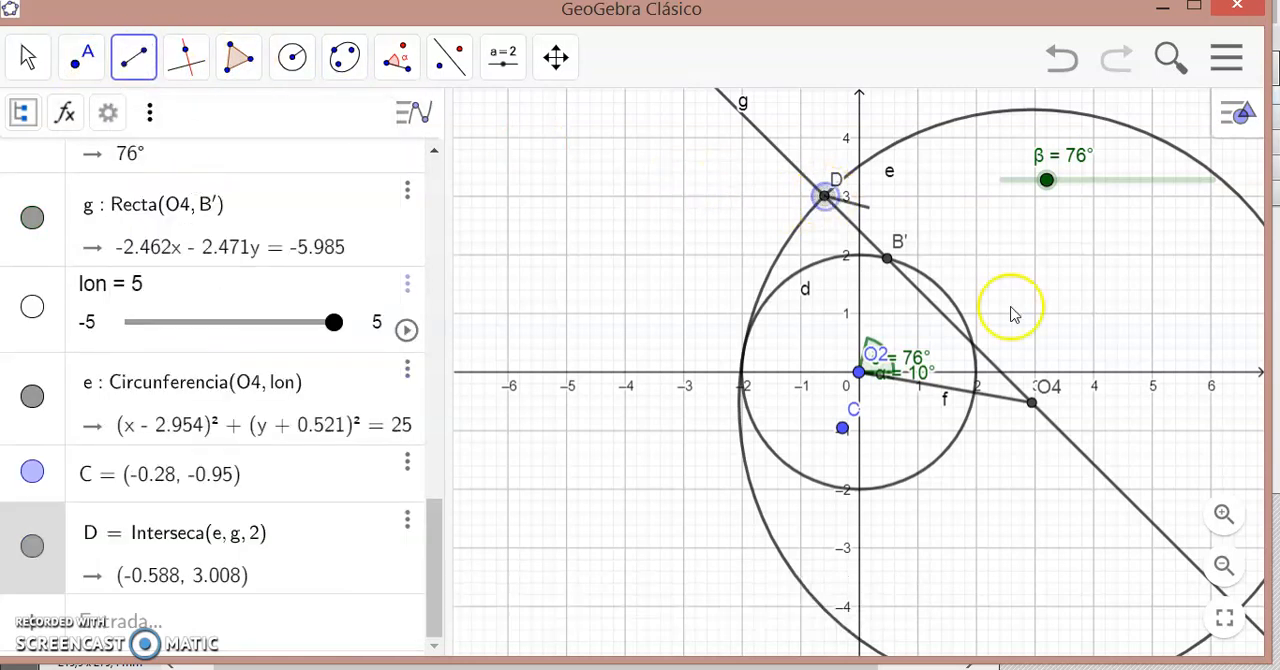
{"action": "left_click", "coordinate": [1031, 402]}
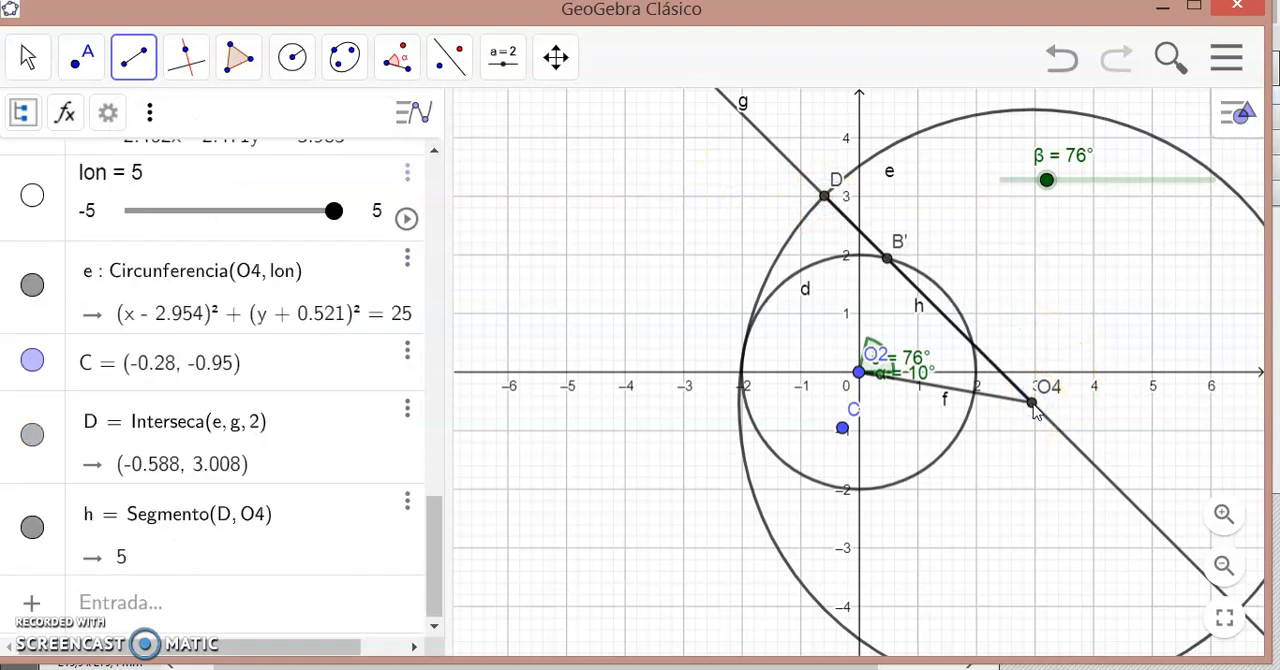
{"action": "left_click", "coordinate": [845, 217]}
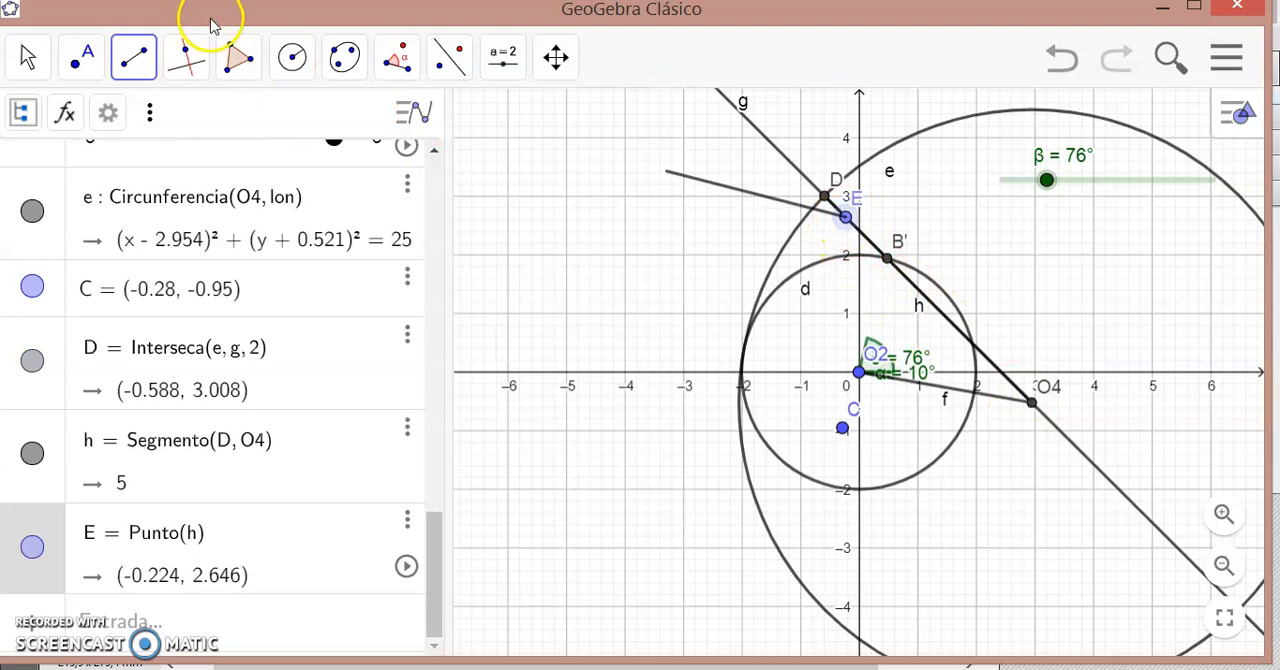
{"action": "left_click", "coordinate": [407, 520]}
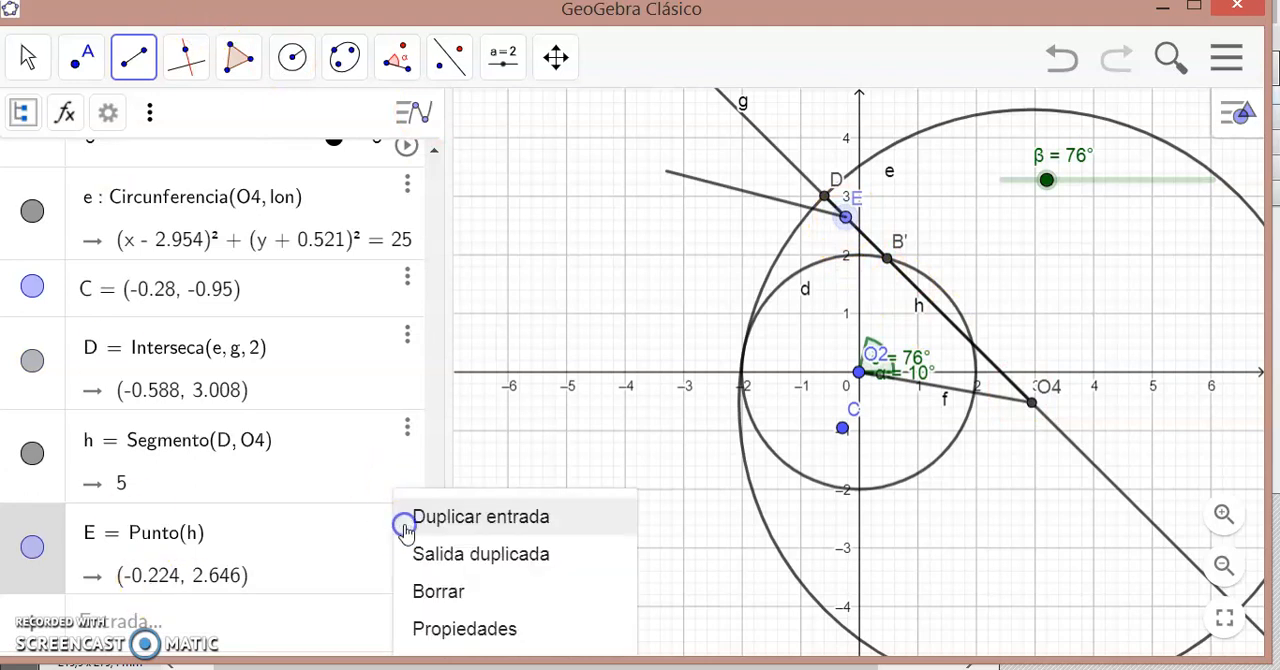
{"action": "left_click", "coordinate": [445, 596]}
{"action": "left_click", "coordinate": [85, 62]}
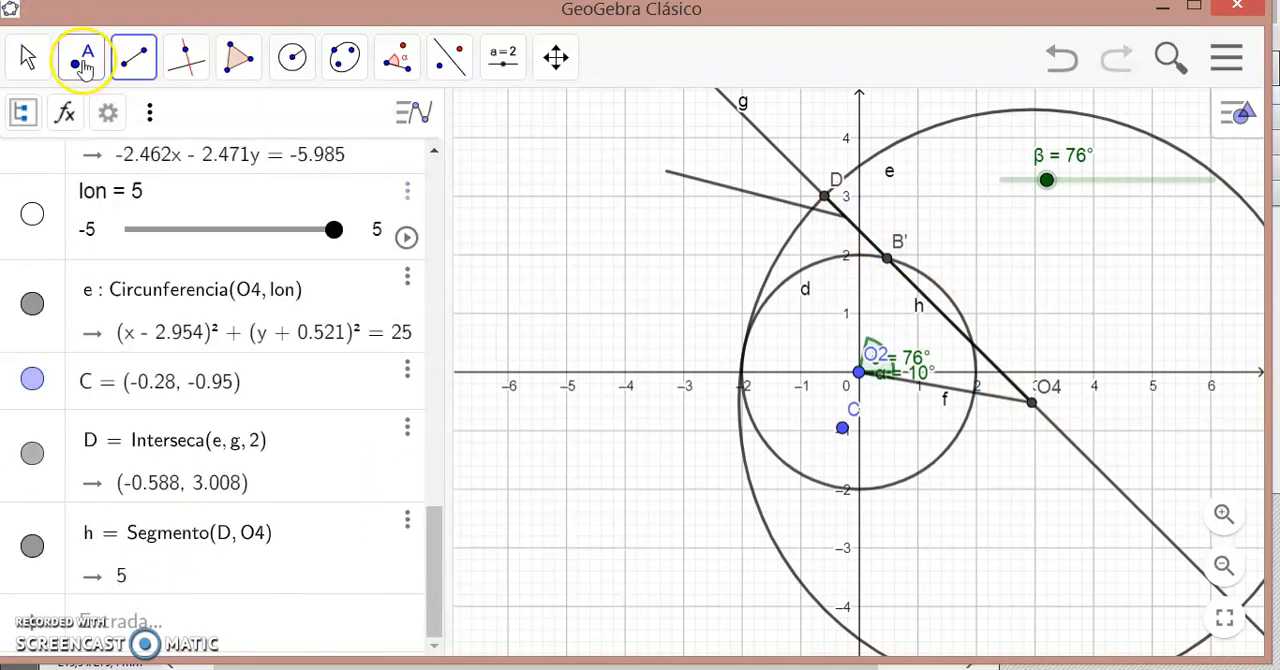
- Colour the segment from D to O4 red and increase its line thickness
{"action": "left_click", "coordinate": [28, 56]}
{"action": "left_click", "coordinate": [826, 186]}
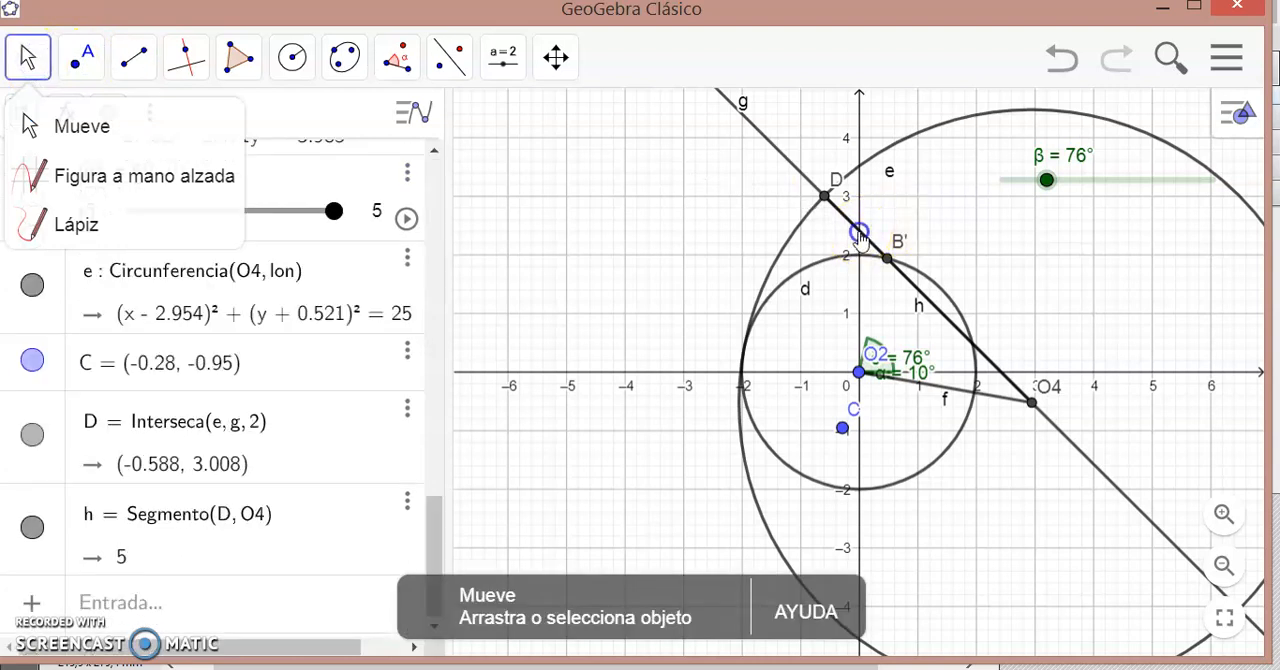
{"action": "left_click", "coordinate": [860, 233]}
{"action": "right_click", "coordinate": [860, 233]}
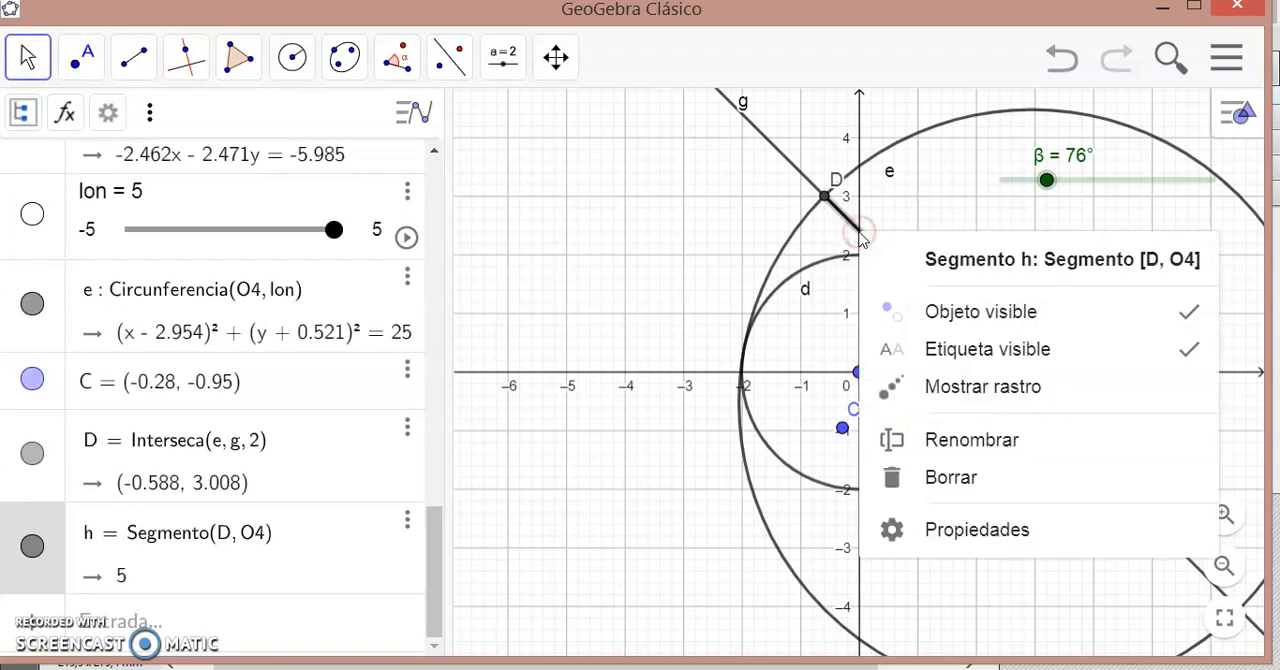
{"action": "left_click", "coordinate": [1003, 531]}
{"action": "left_click", "coordinate": [1103, 113]}
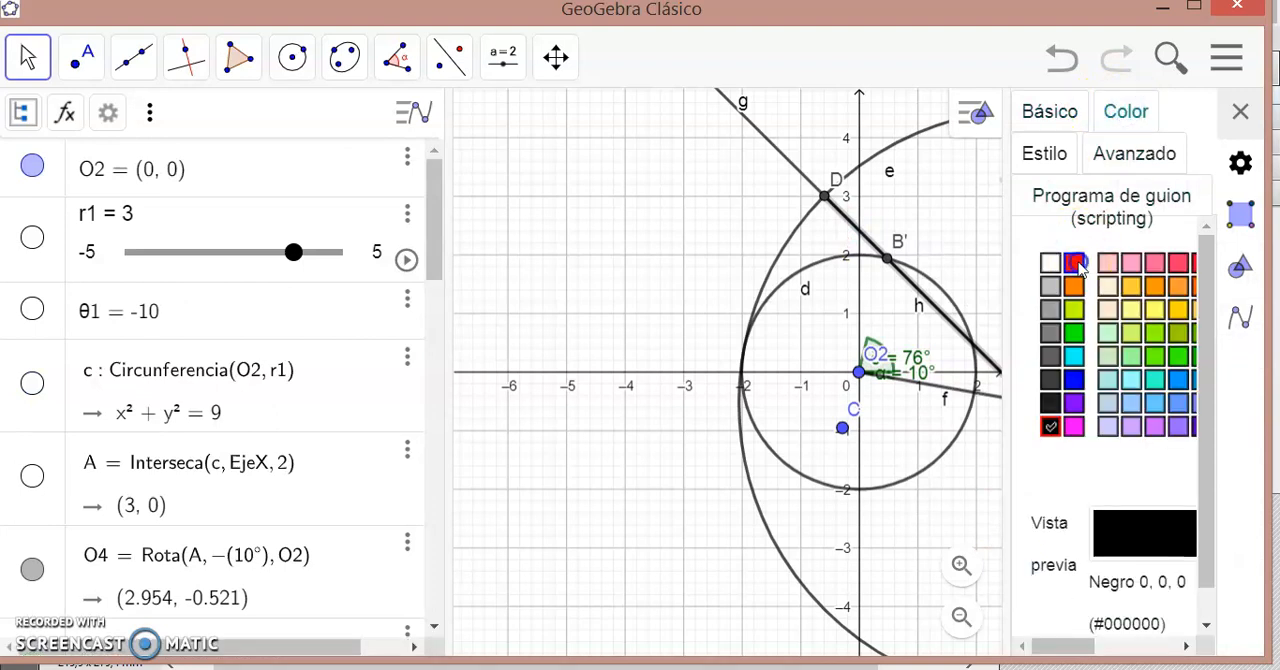
{"action": "left_click", "coordinate": [1077, 264]}
{"action": "left_click", "coordinate": [1050, 155]}
{"action": "left_click", "coordinate": [1155, 341]}
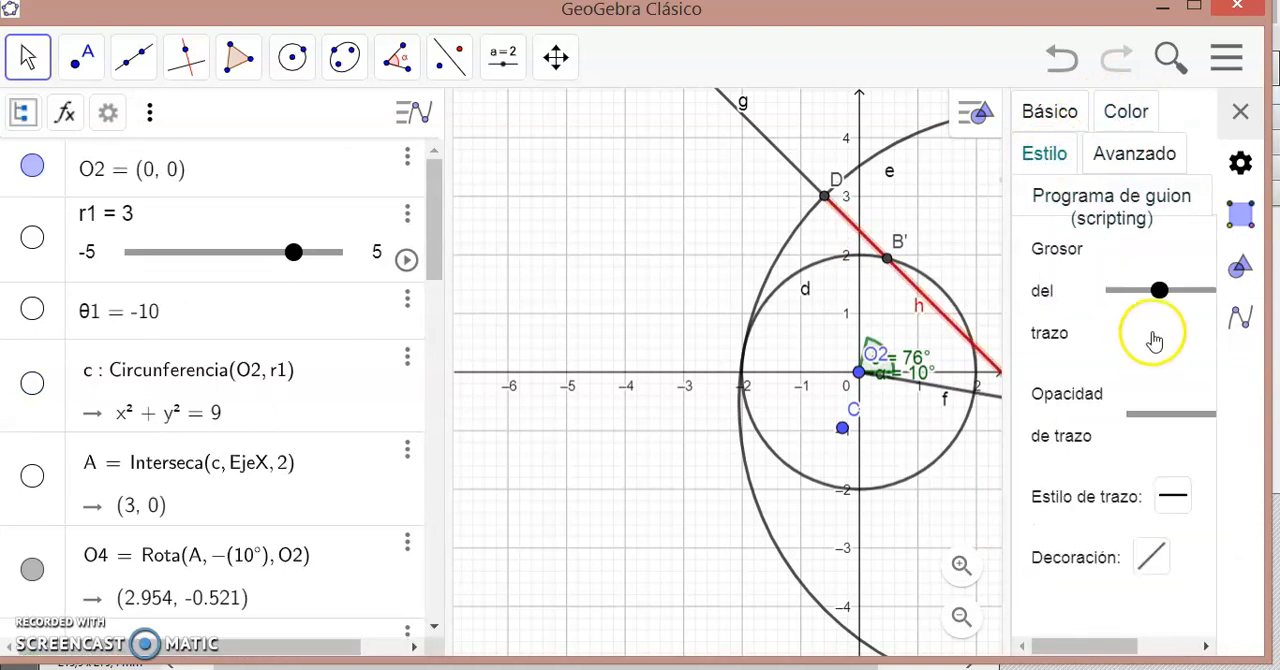
{"action": "left_click_drag", "start_coordinate": [1159, 290], "coordinate": [1192, 292]}
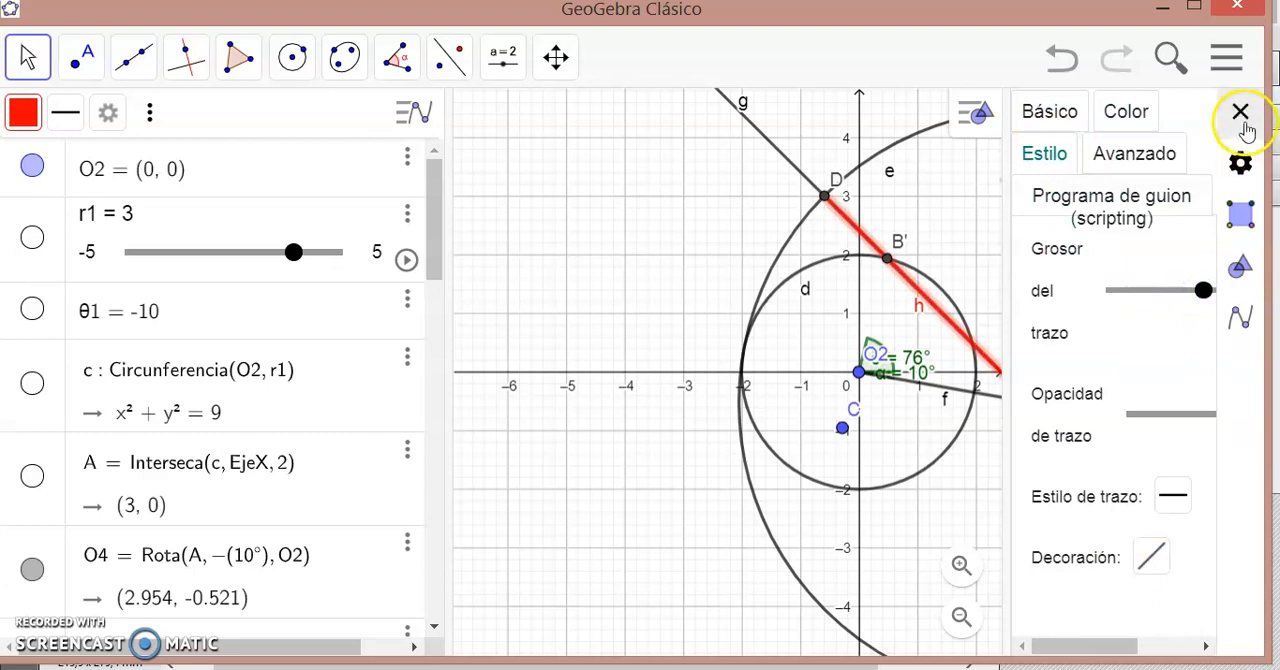
- Change point B' to the hollow diamond point style and increase its size
{"action": "left_click", "coordinate": [888, 260]}
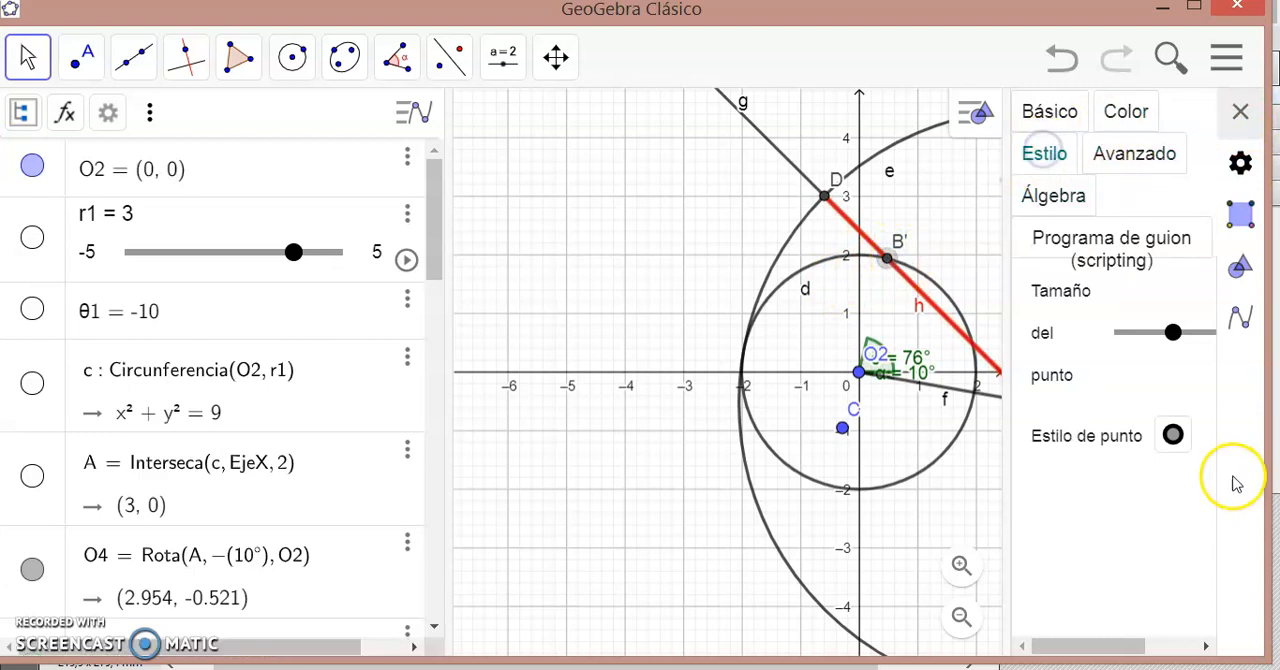
{"action": "left_click", "coordinate": [1172, 437]}
{"action": "left_click", "coordinate": [1164, 481]}
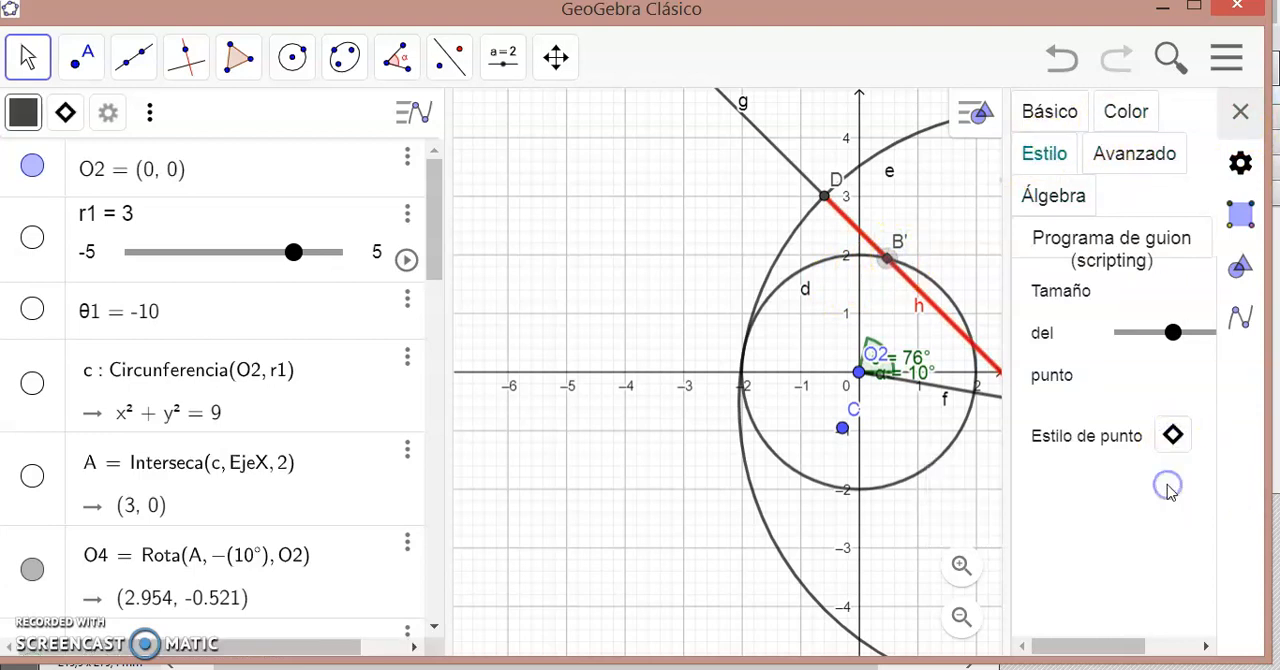
{"action": "left_click_drag", "start_coordinate": [1178, 337], "coordinate": [1207, 338]}
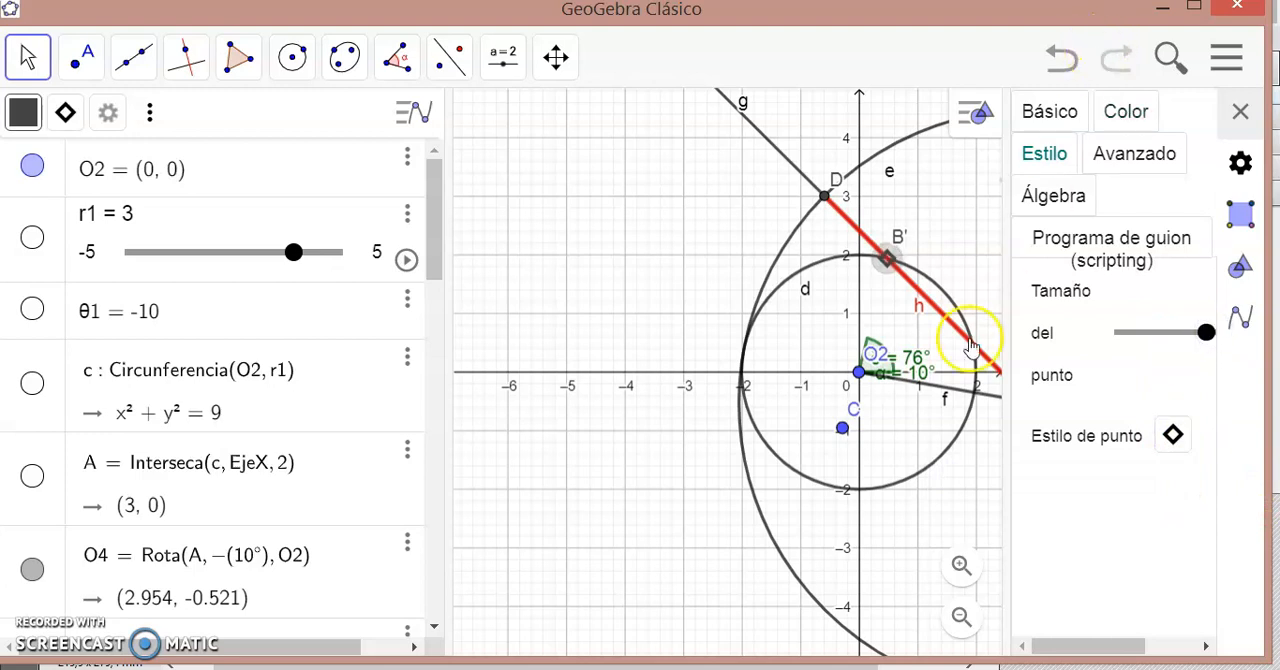
{"action": "left_click", "coordinate": [1240, 112]}
- Draw the crank as a segment from O2 to B'
{"action": "left_click", "coordinate": [135, 62]}
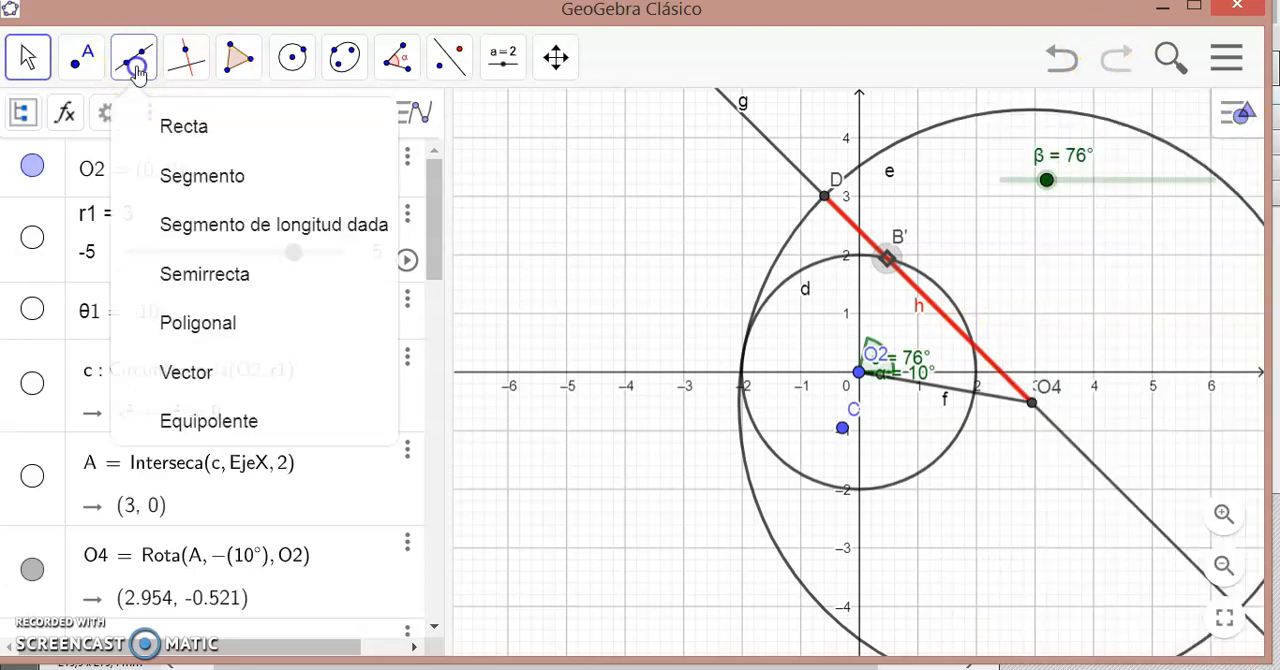
{"action": "left_click", "coordinate": [185, 178]}
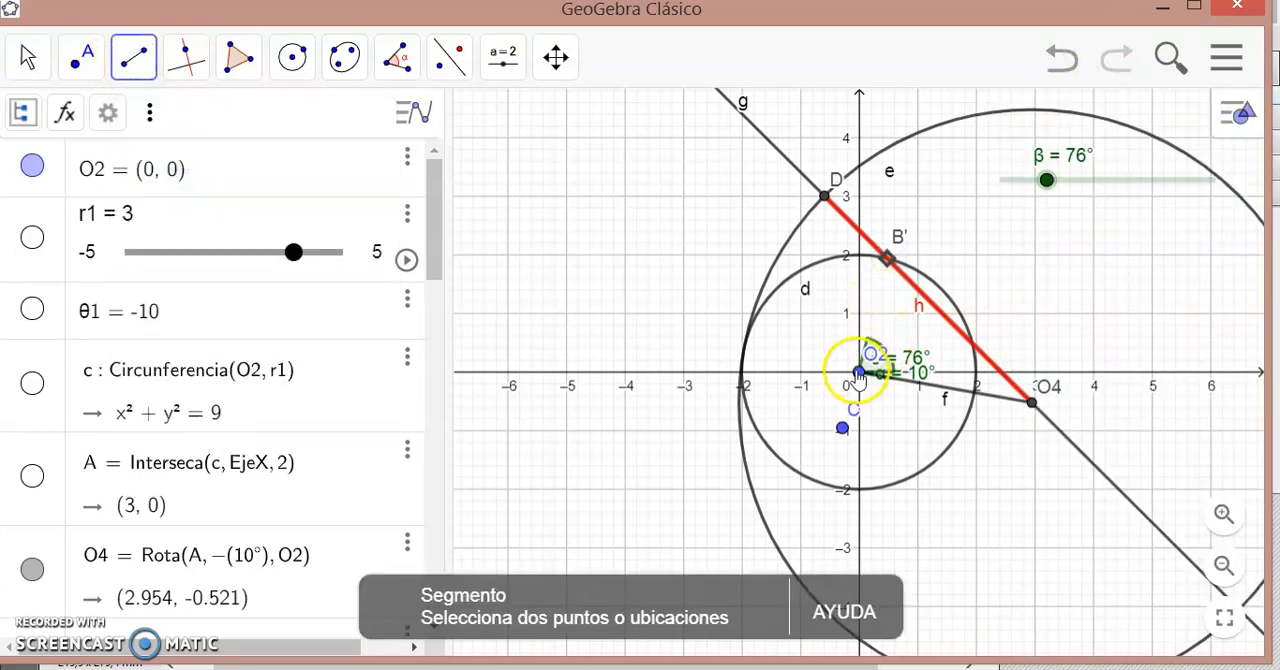
{"action": "left_click", "coordinate": [858, 372]}
{"action": "left_click", "coordinate": [887, 258]}
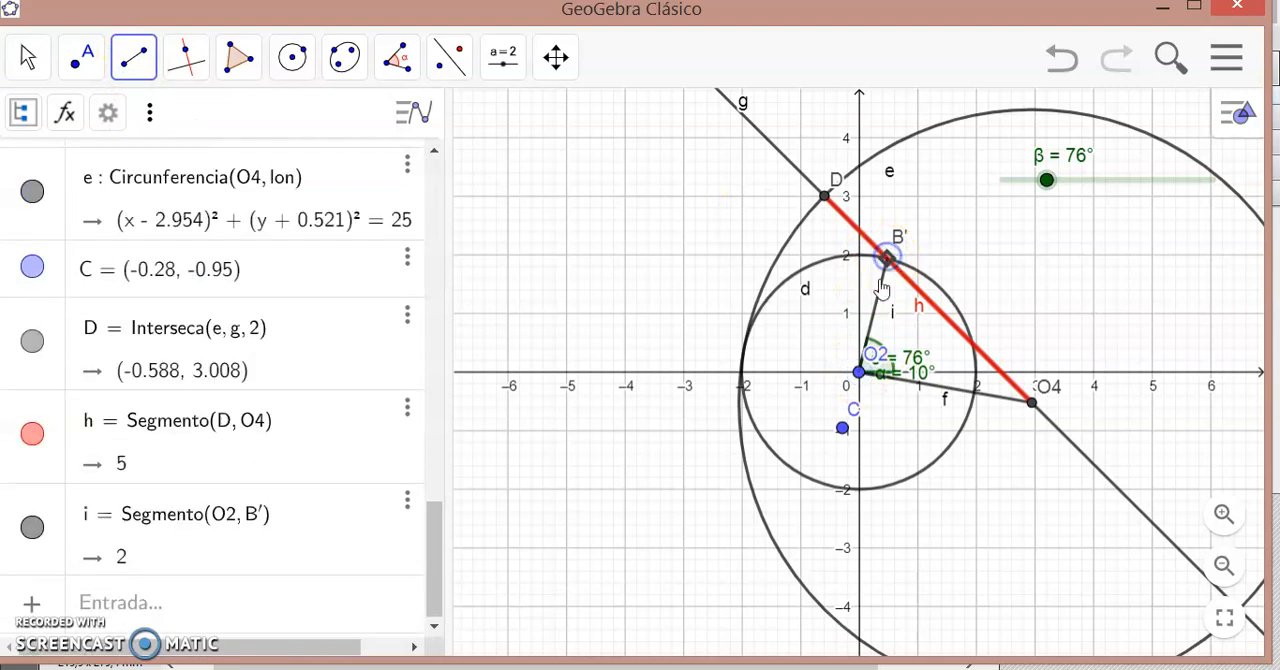
{"action": "left_click", "coordinate": [879, 313]}
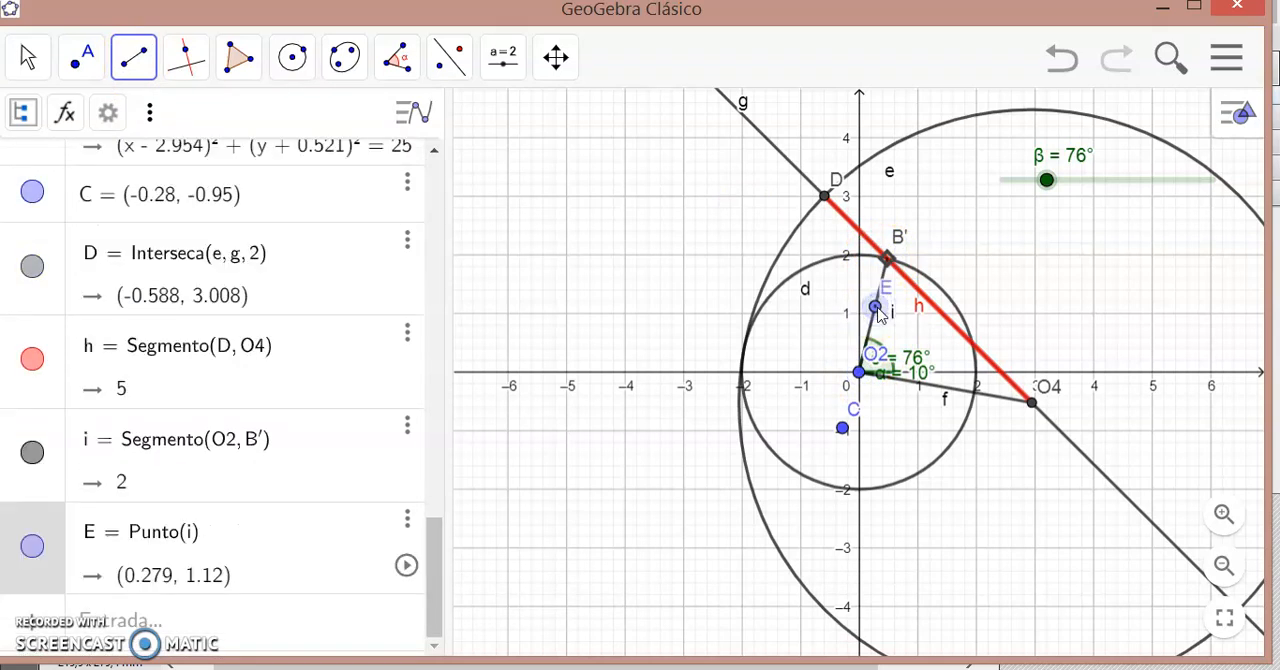
{"action": "left_click", "coordinate": [407, 524]}
{"action": "left_click", "coordinate": [412, 586]}
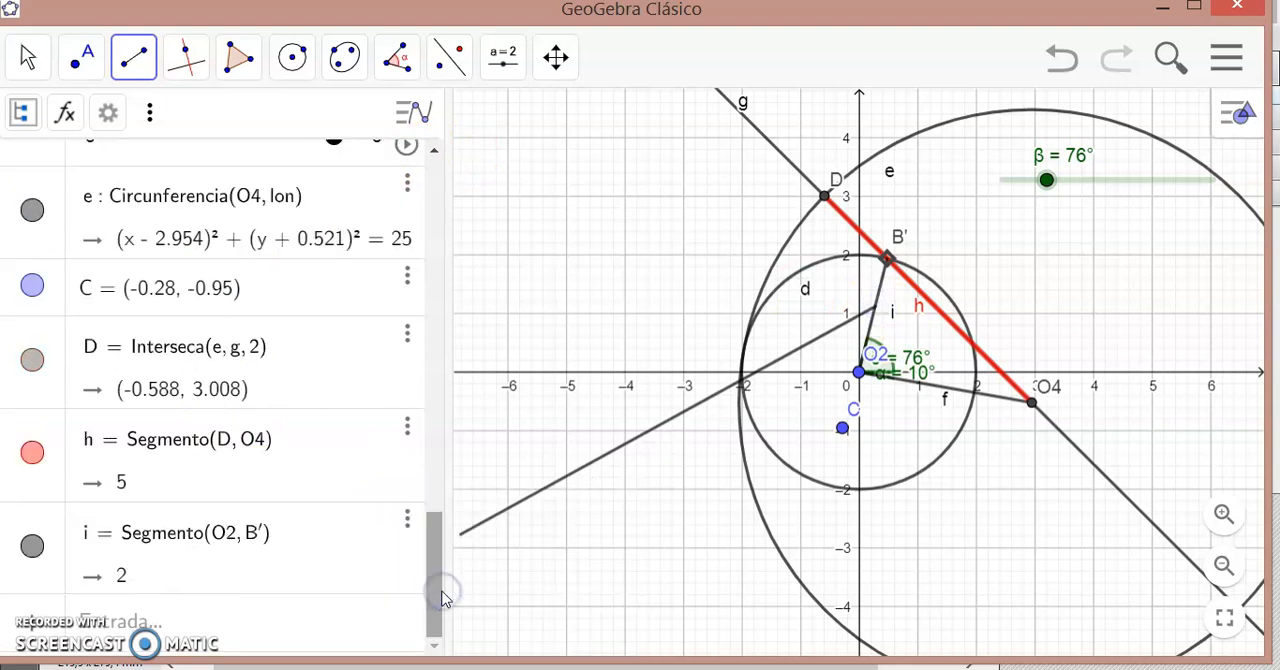
- Colour the crank segment from O2 to B' blue and increase its line thickness
{"action": "left_click", "coordinate": [22, 58]}
{"action": "left_click", "coordinate": [893, 307]}
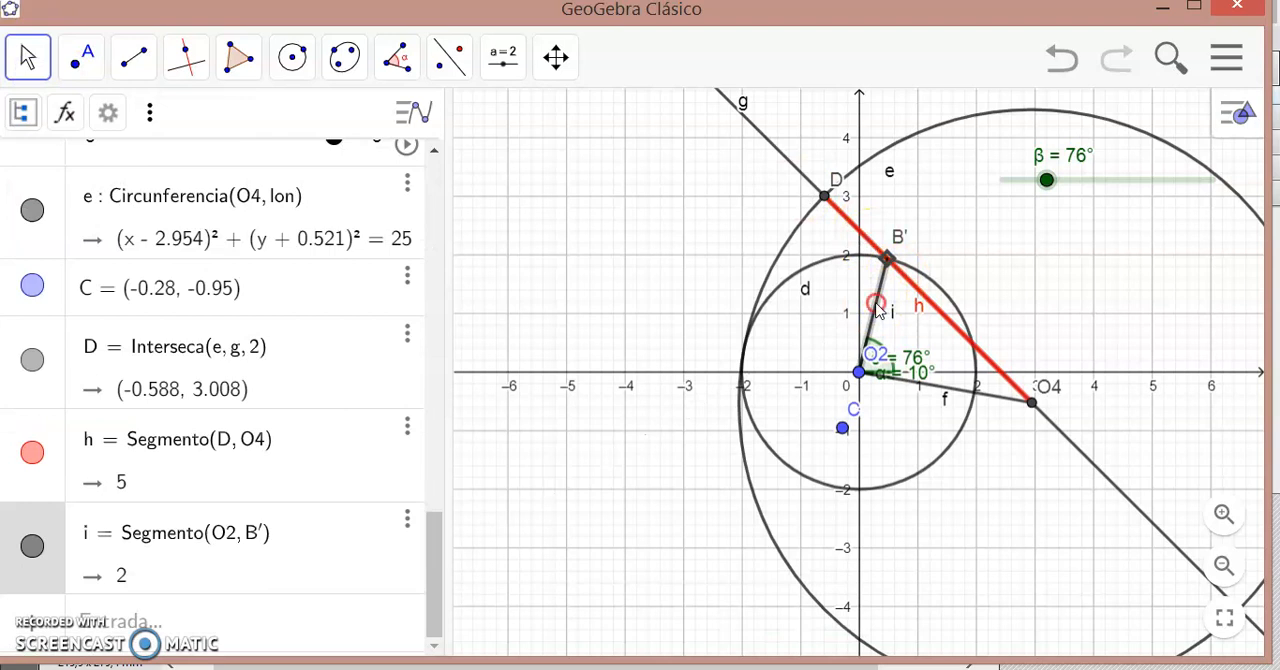
{"action": "right_click", "coordinate": [878, 306]}
{"action": "left_click", "coordinate": [1005, 602]}
{"action": "left_click", "coordinate": [1135, 112]}
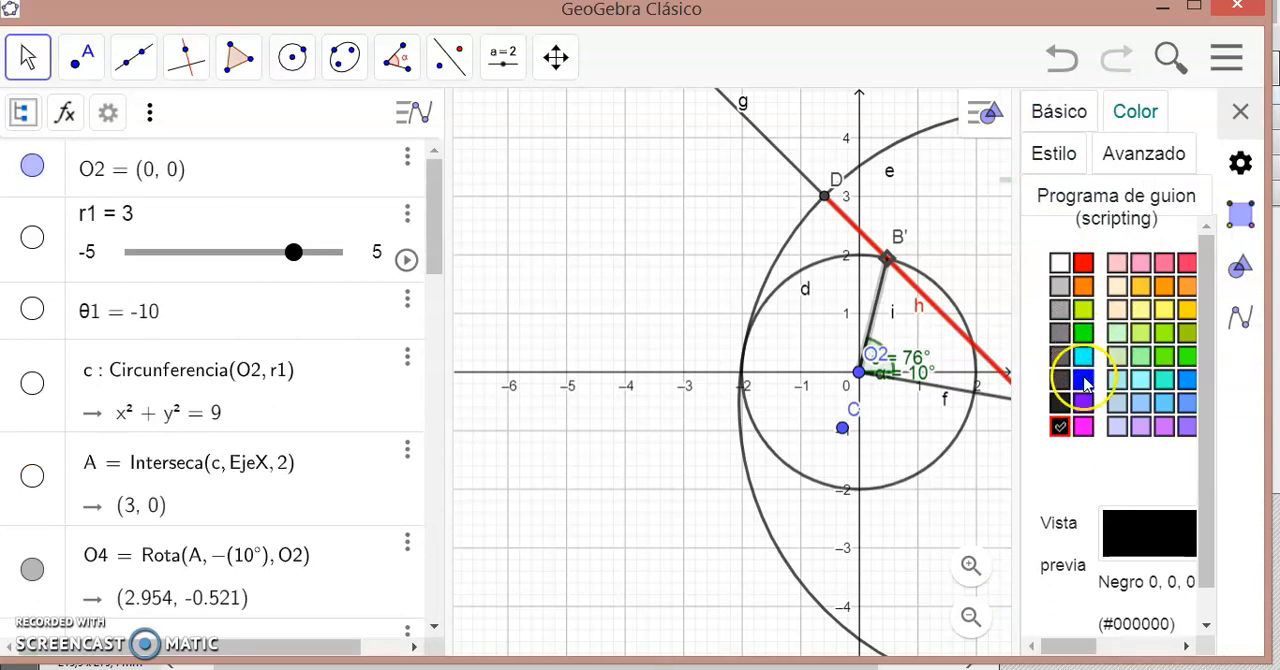
{"action": "left_click", "coordinate": [1084, 380]}
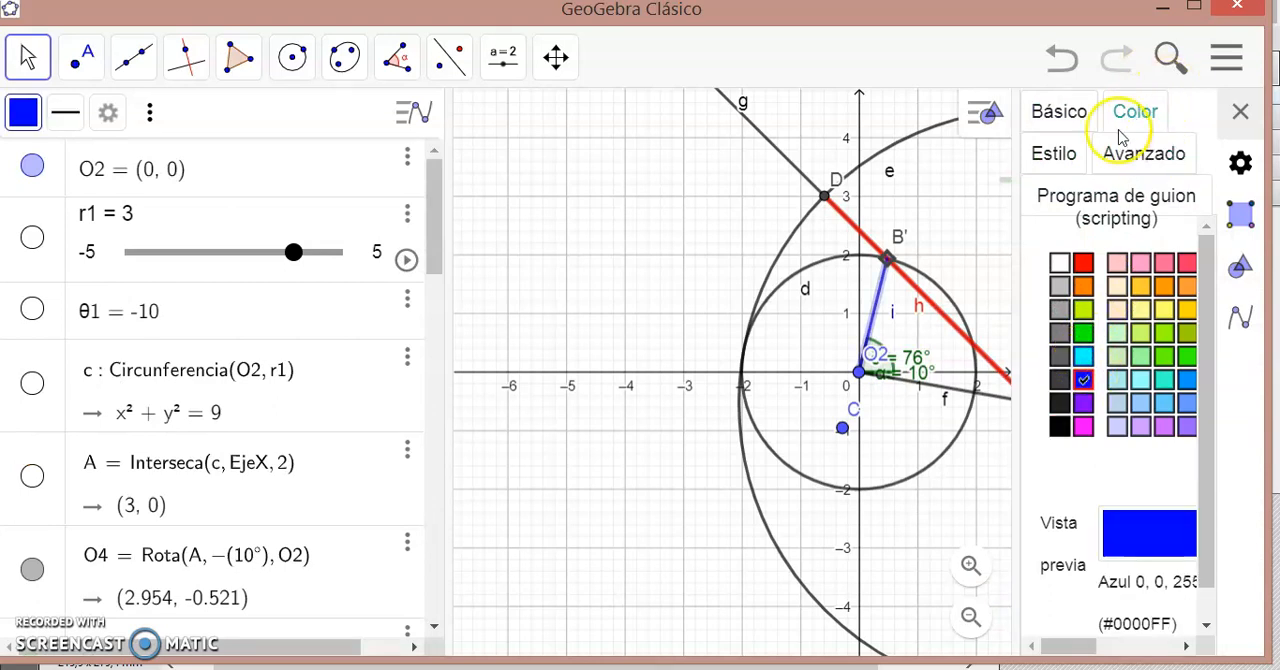
{"action": "left_click", "coordinate": [1053, 153]}
{"action": "left_click_drag", "start_coordinate": [1170, 290], "coordinate": [1197, 290]}
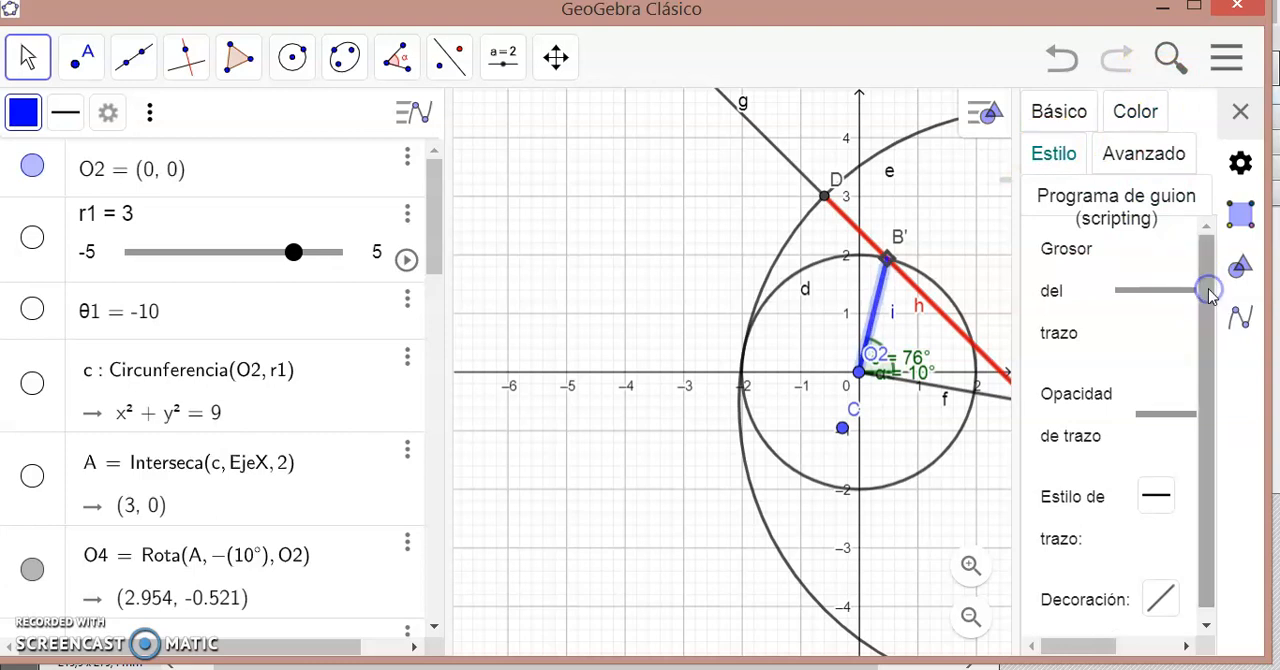
{"action": "left_click", "coordinate": [1239, 111]}
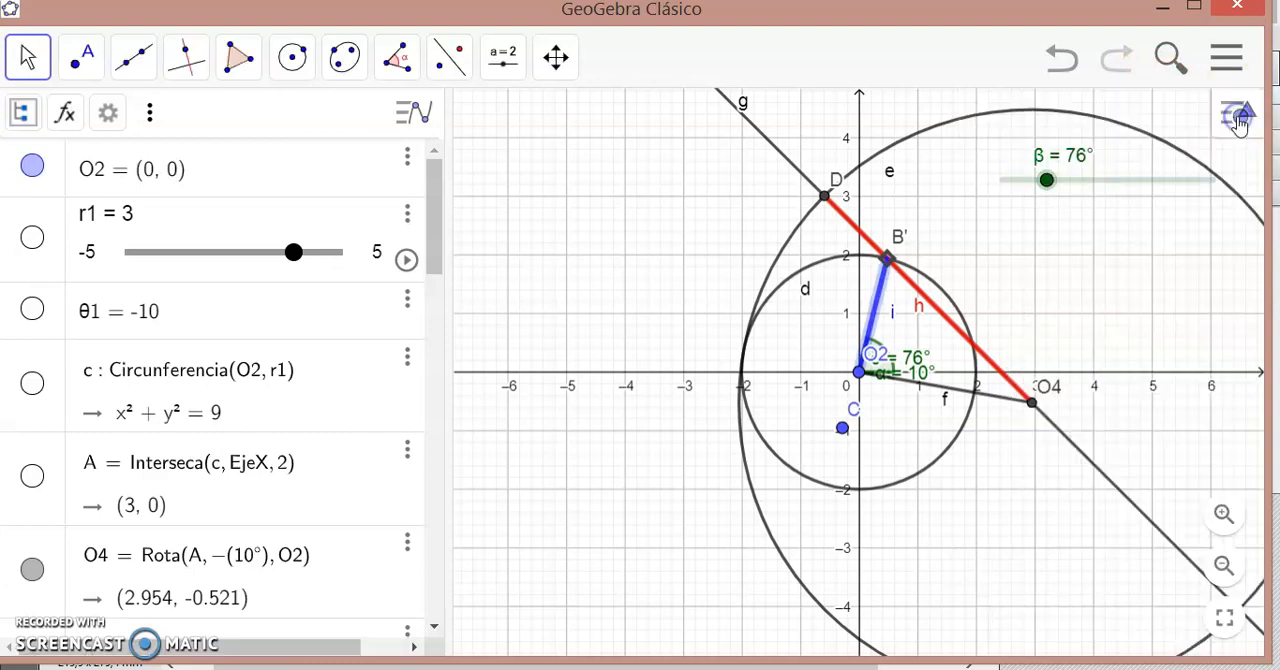
- Hide the construction circles centred at O2 and O4 and the line through O4 and B'
{"action": "left_click_drag", "start_coordinate": [428, 232], "coordinate": [432, 392]}
{"action": "left_click", "coordinate": [32, 287]}
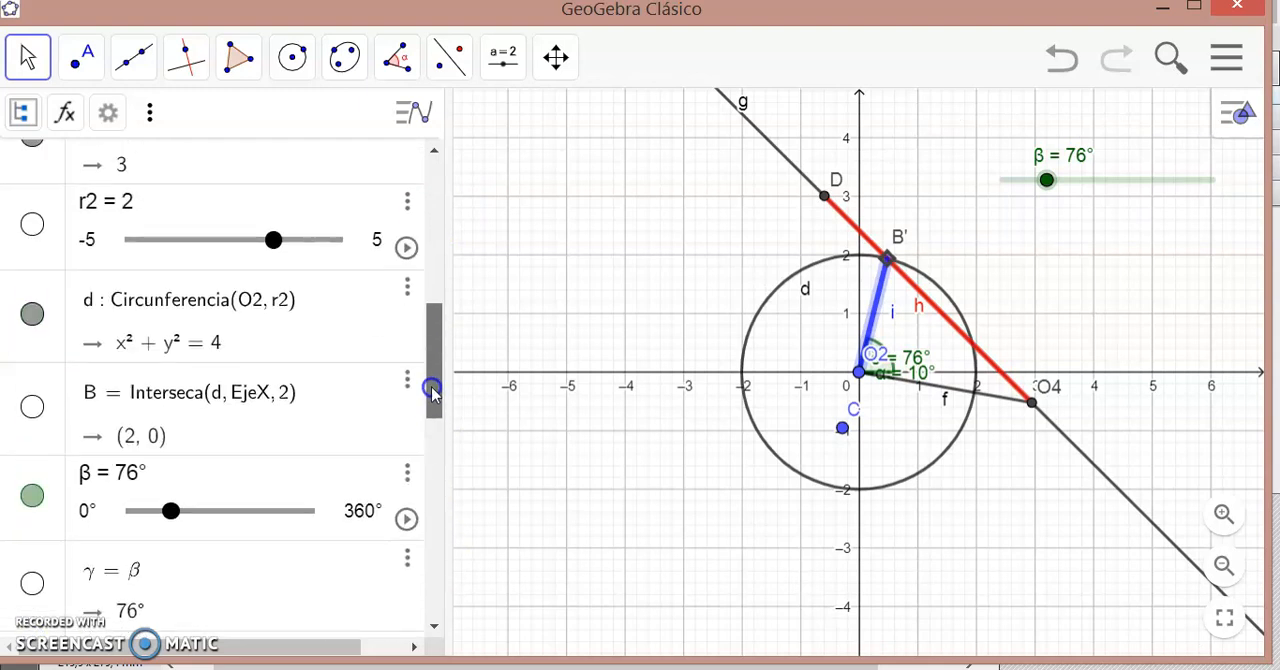
{"action": "left_click", "coordinate": [33, 313]}
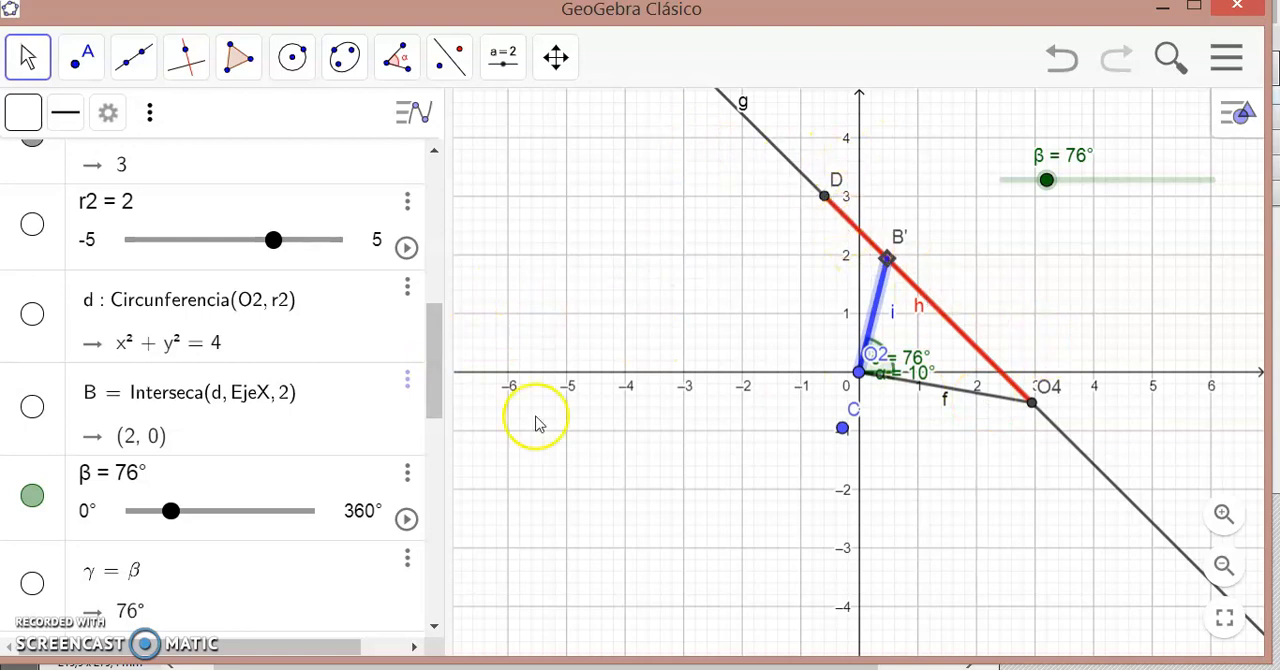
{"action": "left_click_drag", "start_coordinate": [434, 371], "coordinate": [429, 218]}
{"action": "left_click_drag", "start_coordinate": [429, 173], "coordinate": [413, 484]}
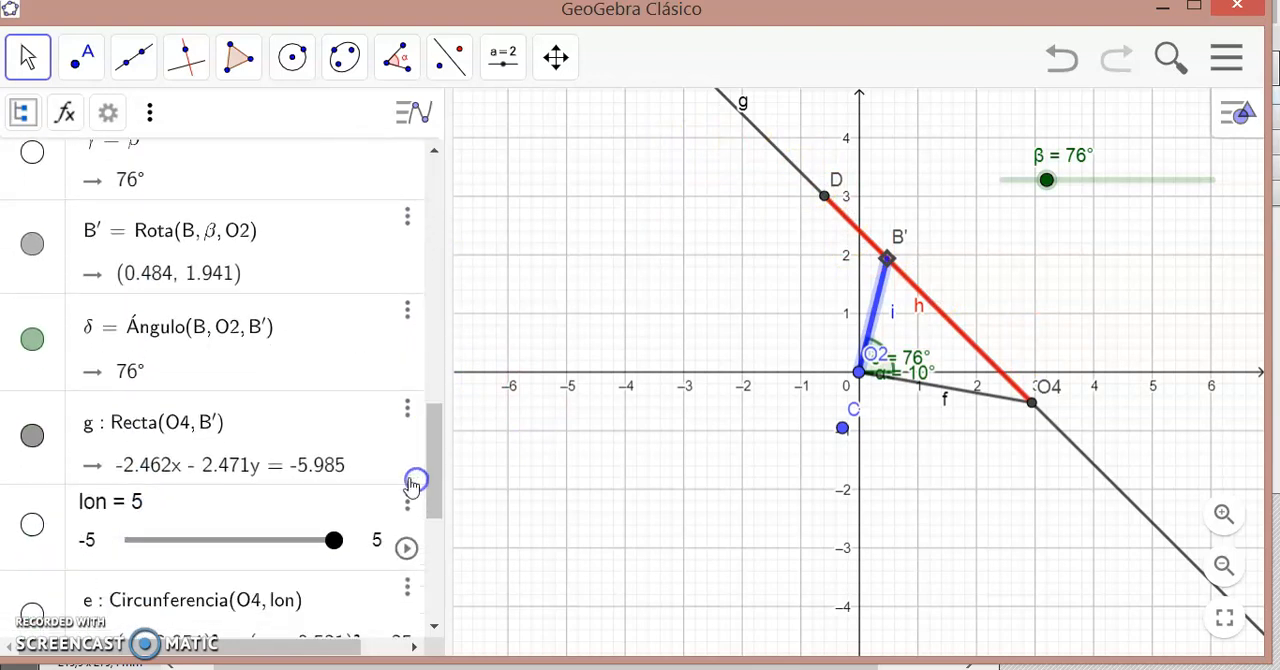
{"action": "left_click", "coordinate": [33, 434]}
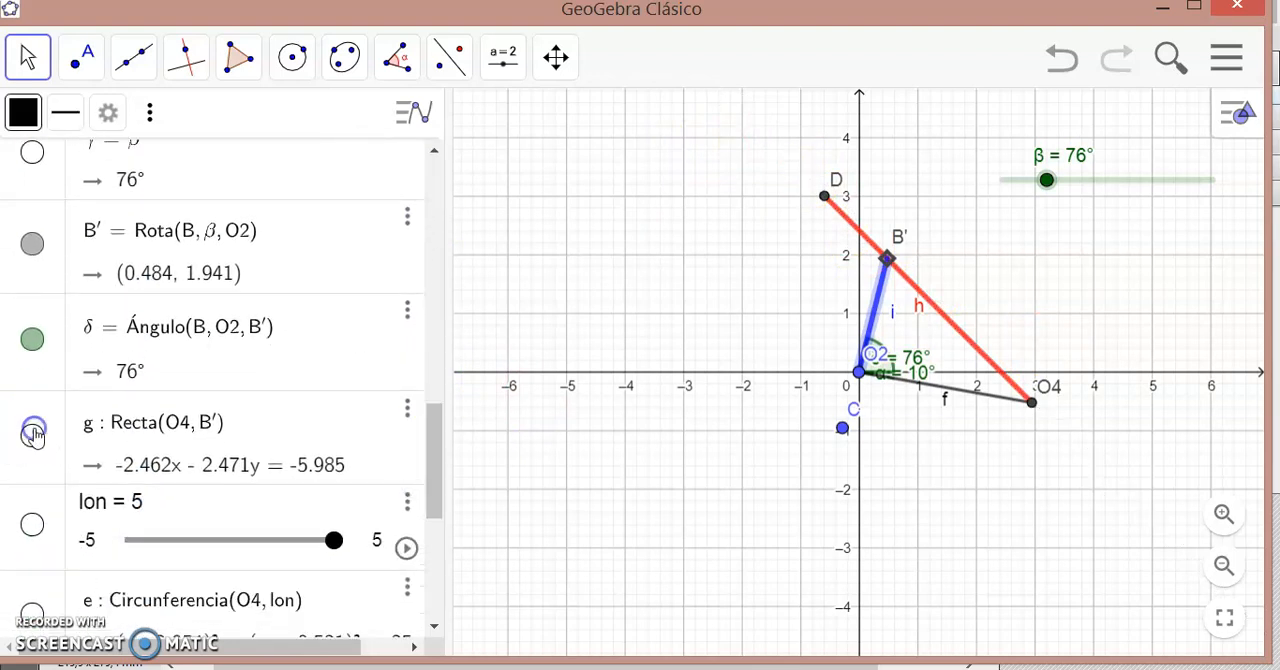
- Set the animation repeat mode of the β slider to Creciente
{"action": "right_click", "coordinate": [1130, 182]}
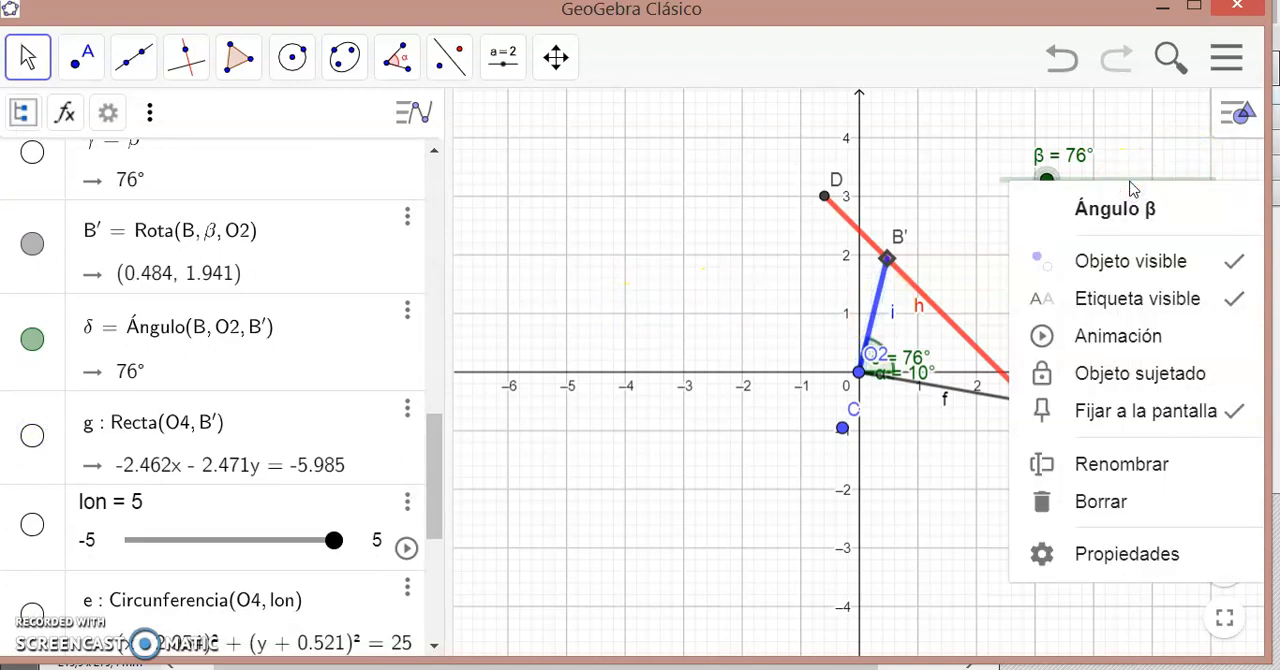
{"action": "left_click", "coordinate": [1138, 557]}
{"action": "left_click_drag", "start_coordinate": [1197, 409], "coordinate": [1212, 478]}
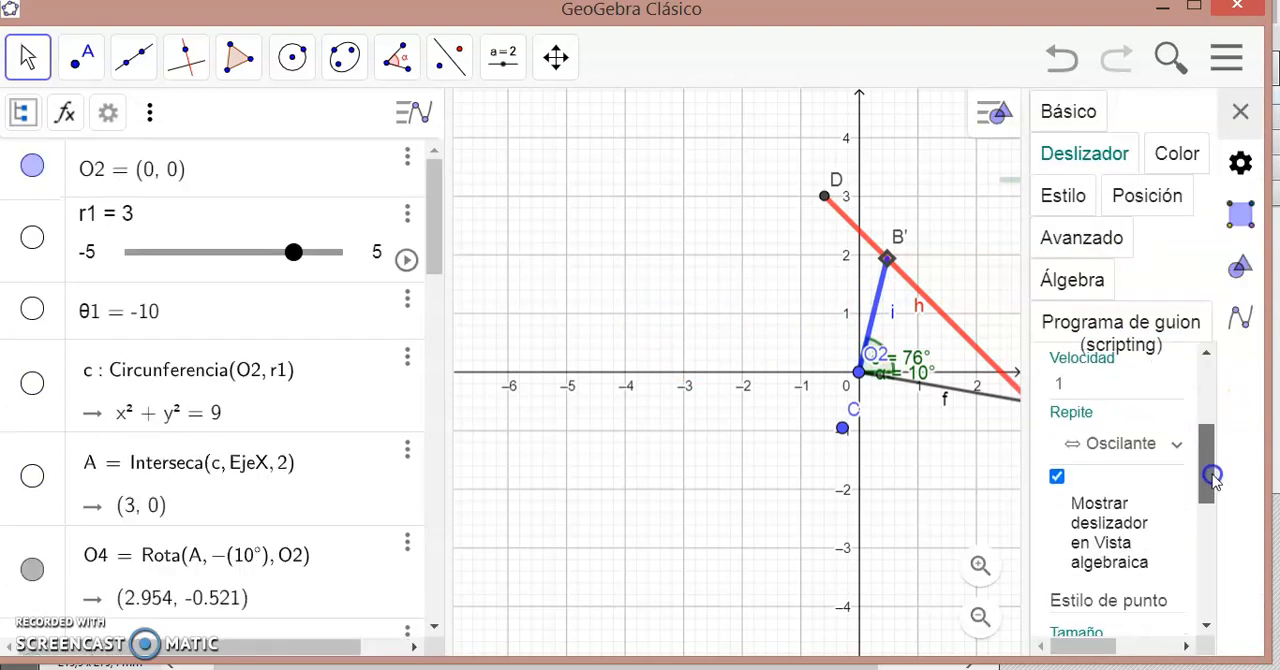
{"action": "left_click", "coordinate": [1177, 445]}
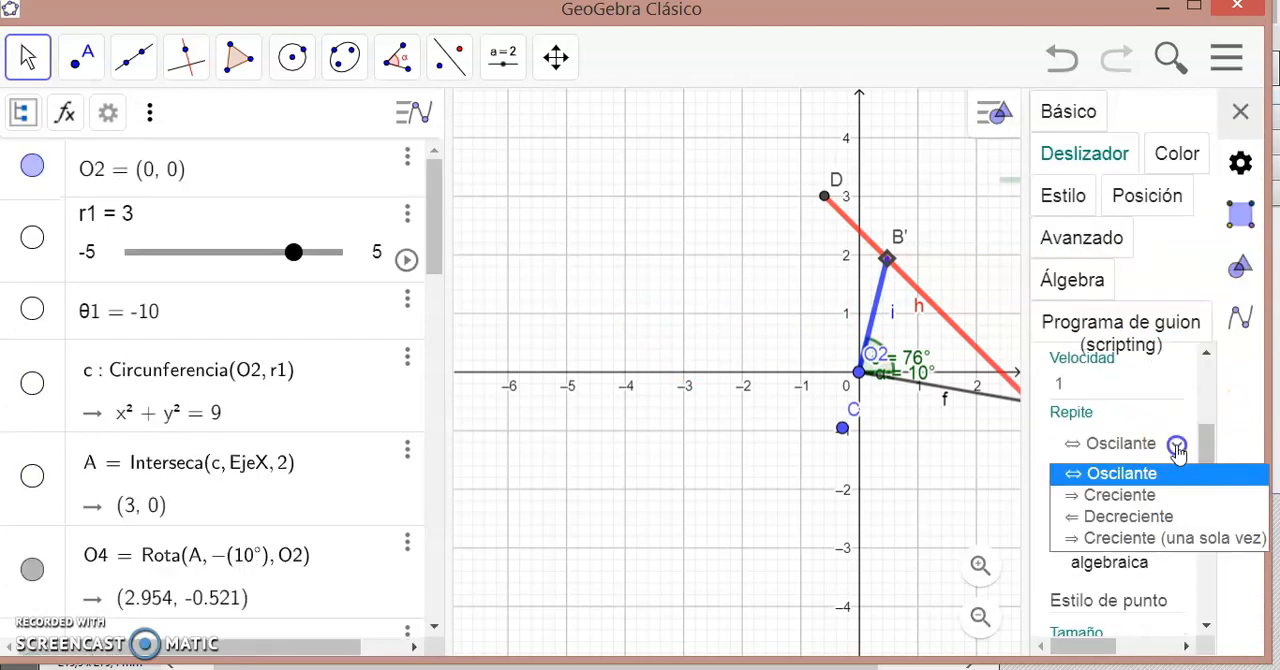
{"action": "left_click", "coordinate": [1138, 500]}
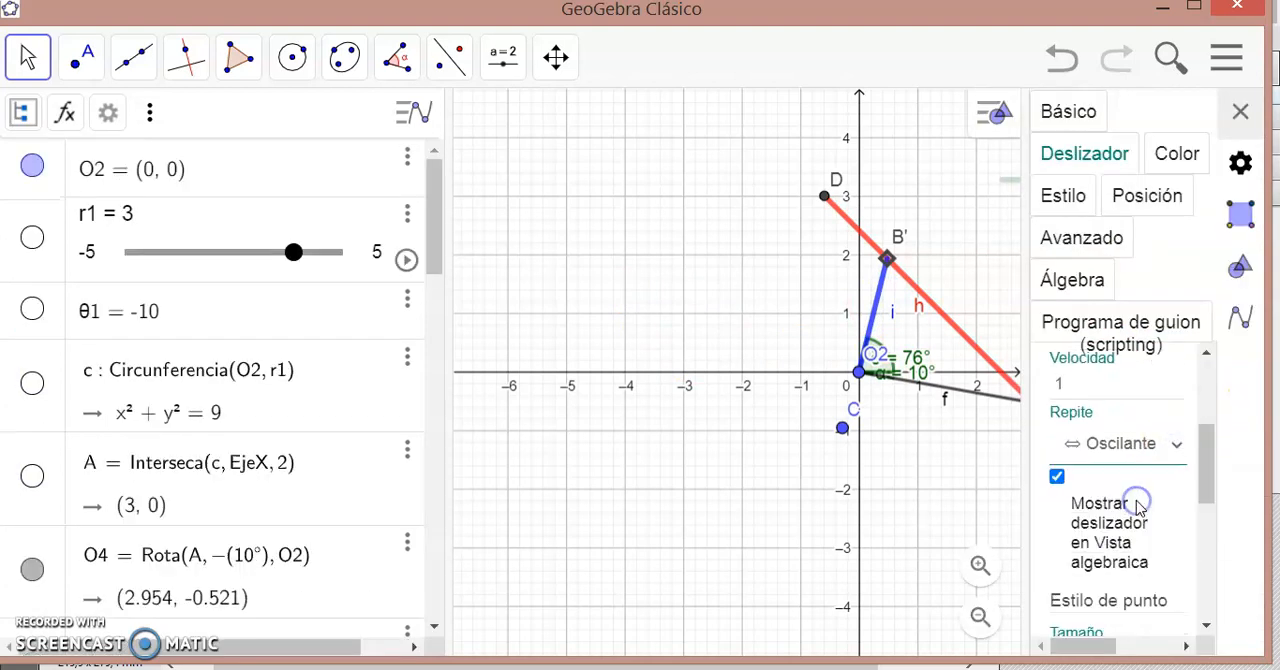
{"action": "left_click", "coordinate": [1243, 111]}
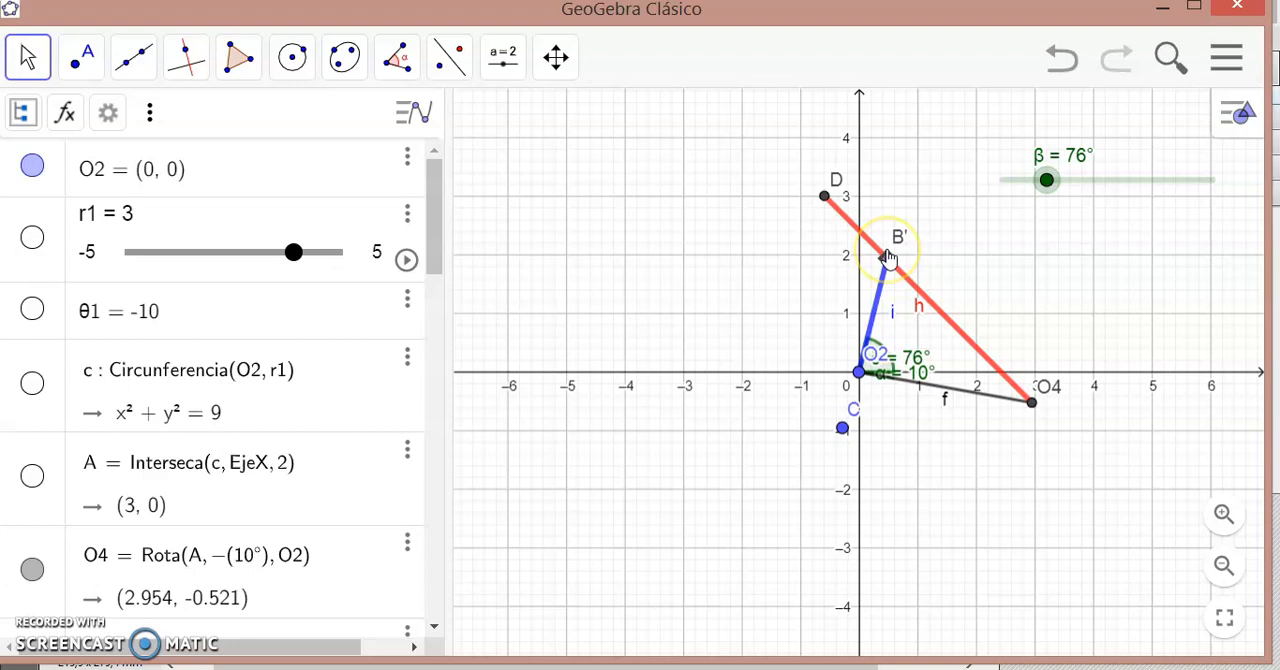
- Draw a segment from O4 to B' along the guide link
{"action": "left_click", "coordinate": [134, 57]}
{"action": "left_click", "coordinate": [162, 177]}
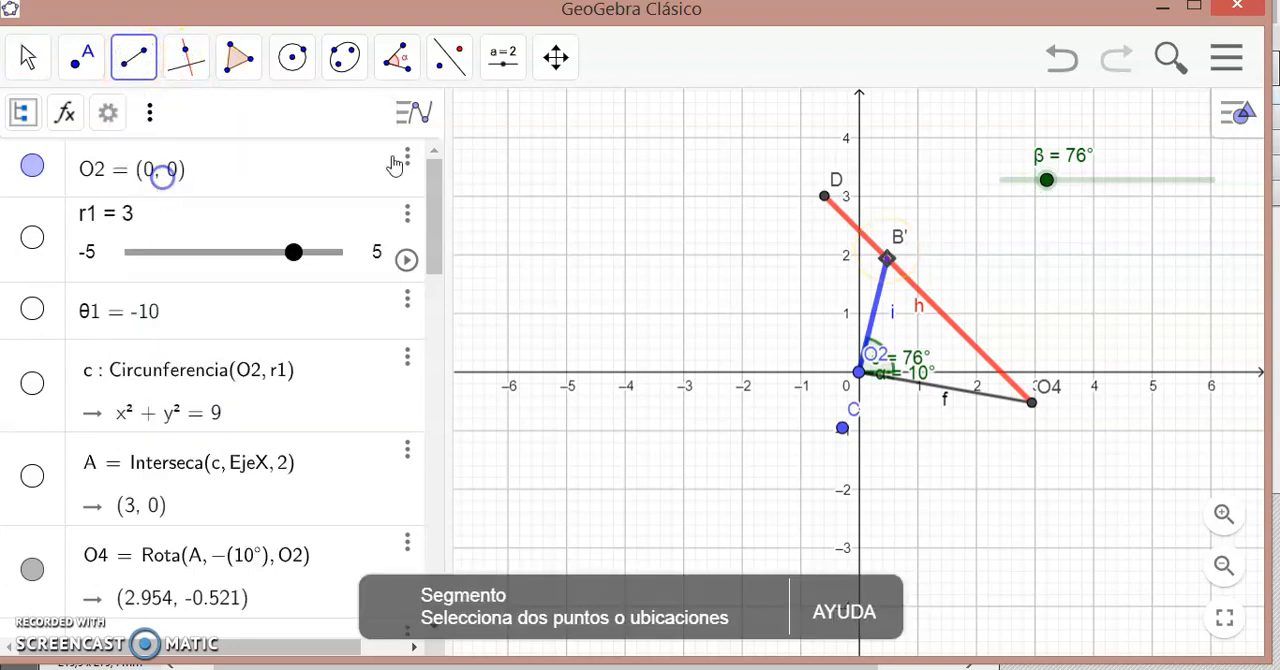
{"action": "left_click", "coordinate": [1032, 403]}
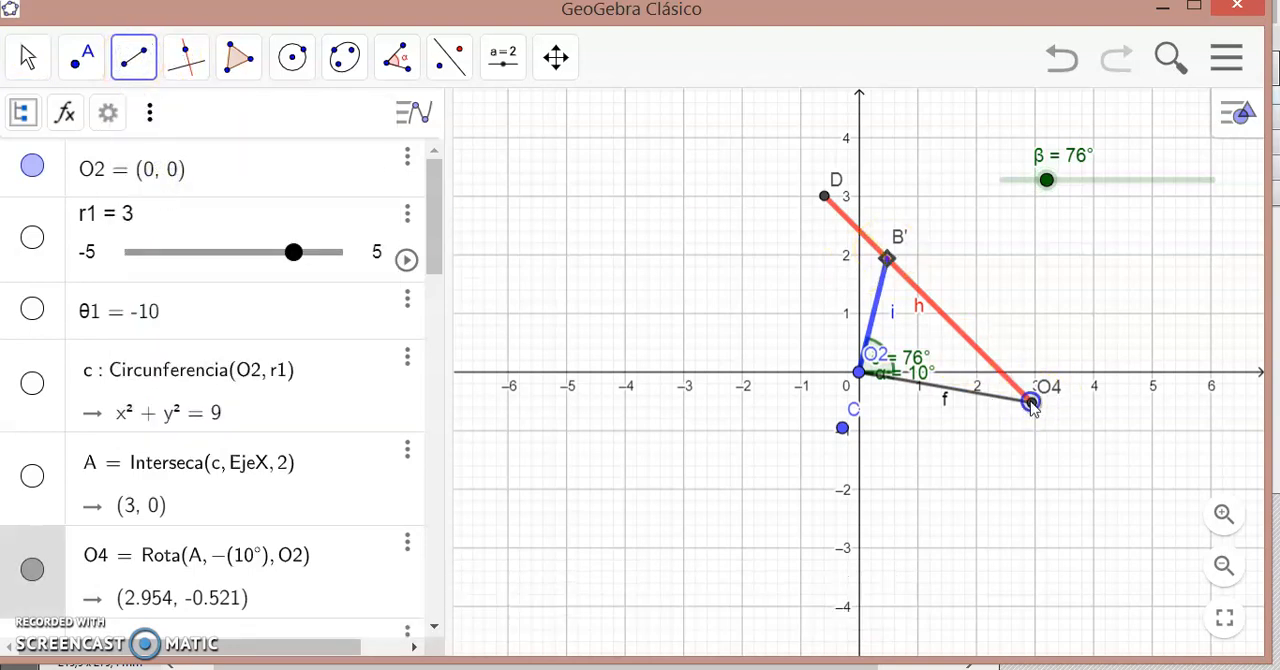
{"action": "left_click", "coordinate": [887, 259]}
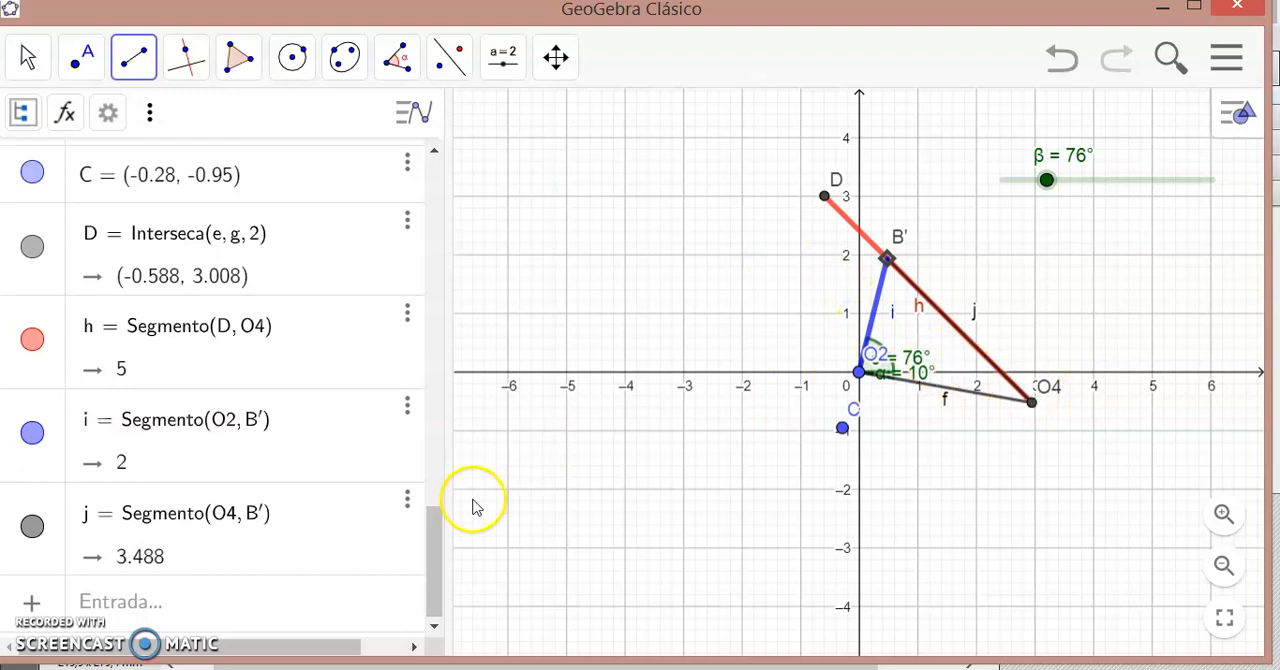
- Draw a line through O4 parallel to the x-axis and place a point on it at x = 4
{"action": "left_click_drag", "start_coordinate": [437, 560], "coordinate": [420, 255]}
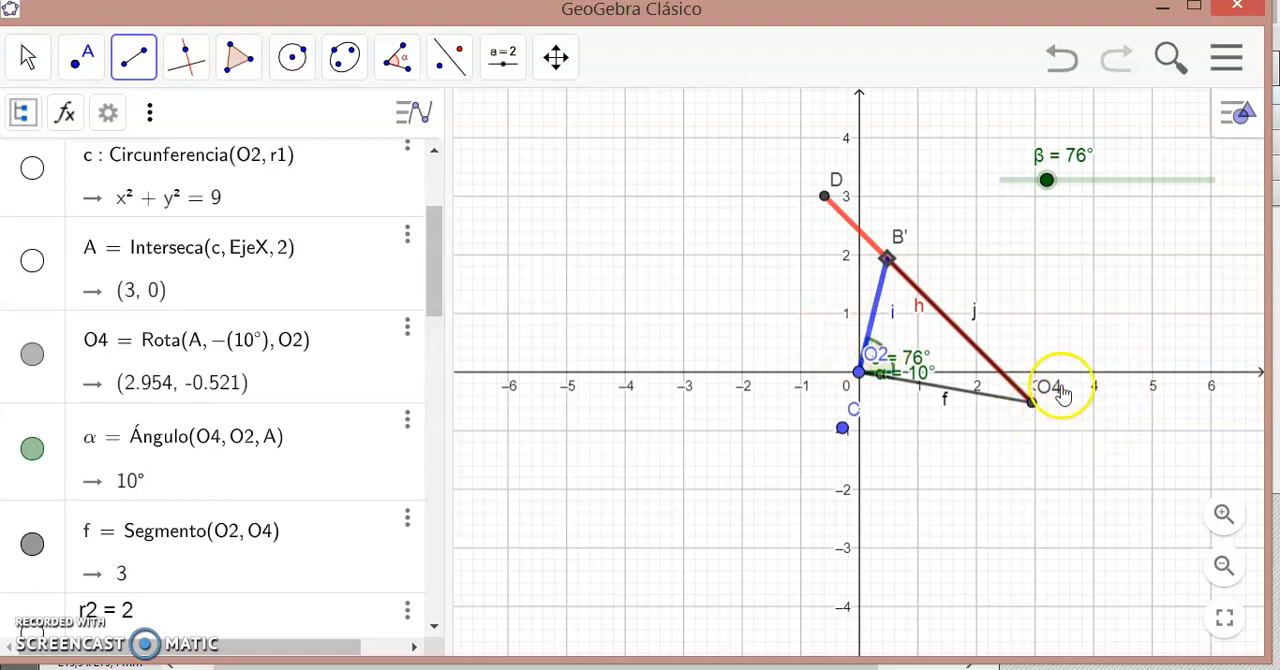
{"action": "left_click", "coordinate": [186, 62]}
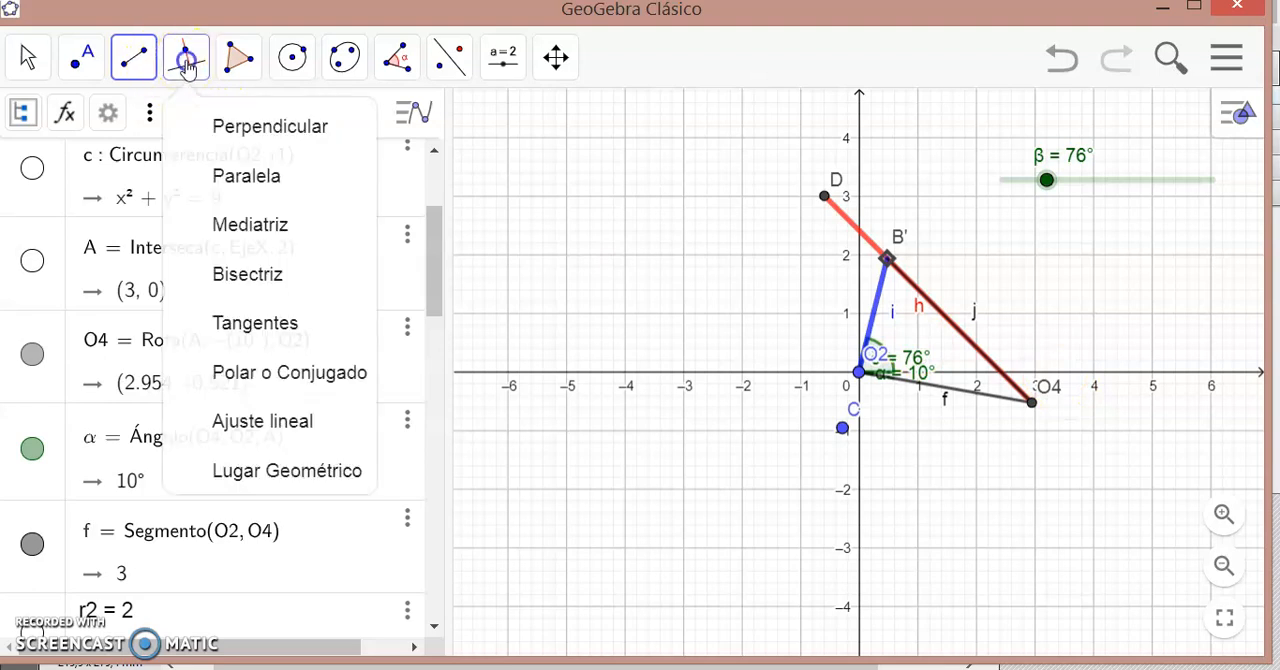
{"action": "left_click", "coordinate": [235, 187]}
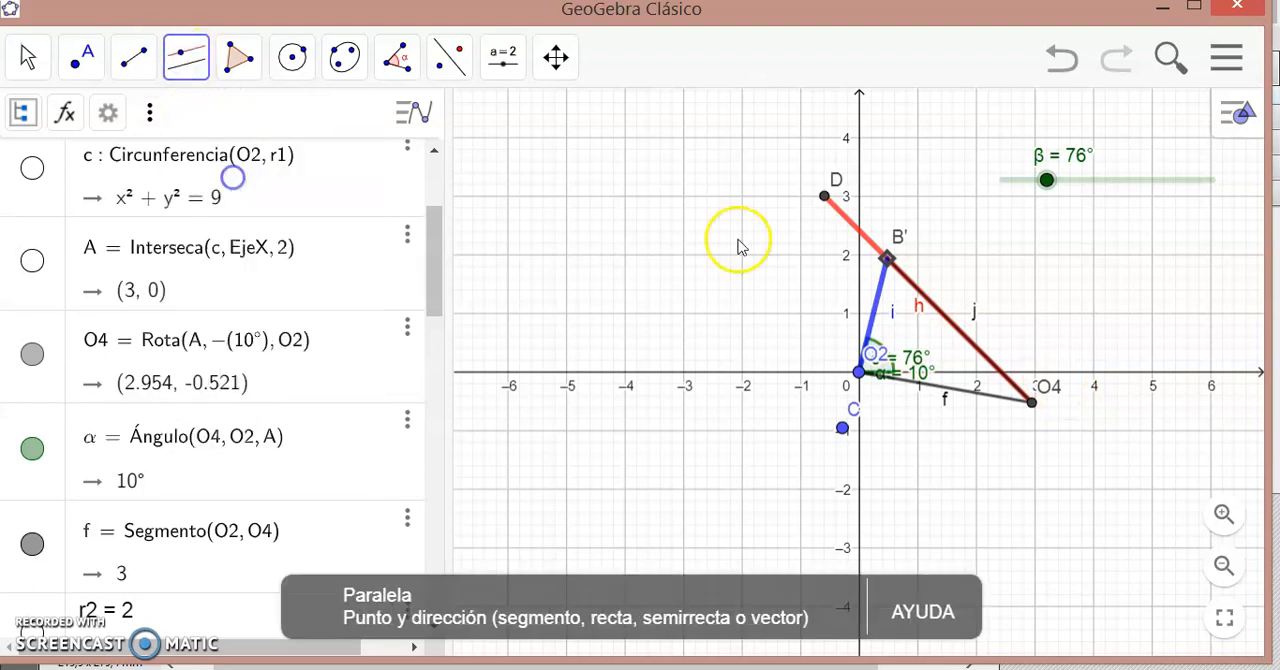
{"action": "left_click", "coordinate": [1033, 403]}
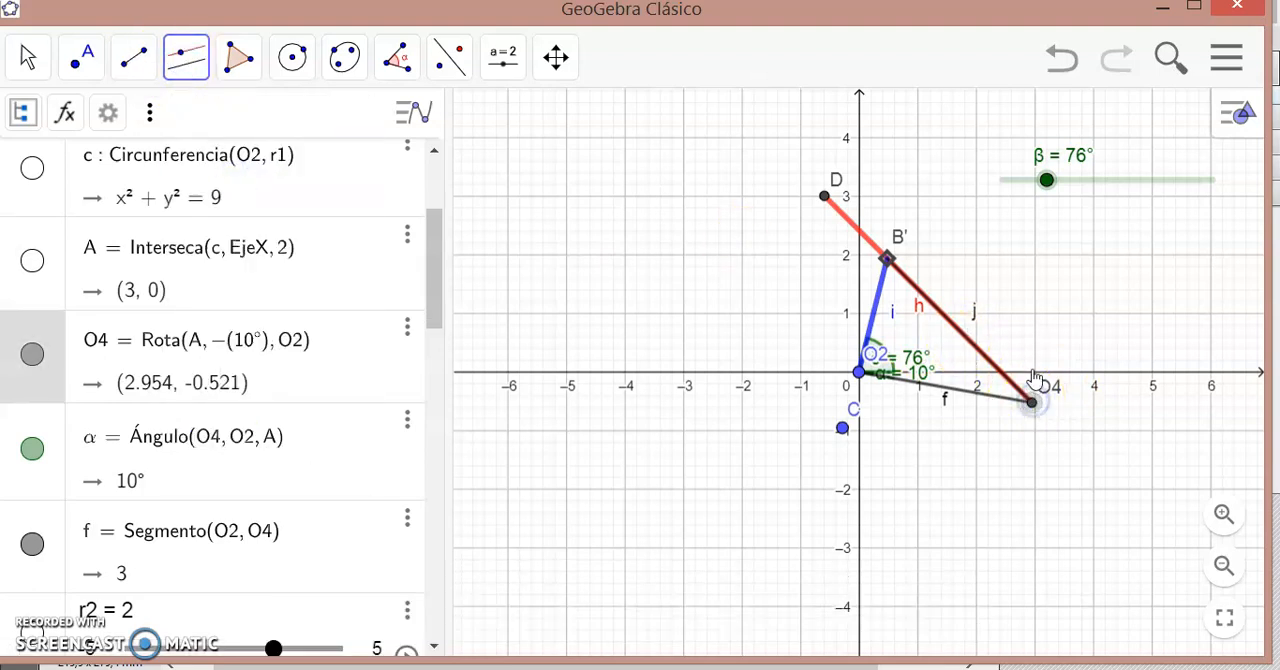
{"action": "left_click", "coordinate": [1038, 380]}
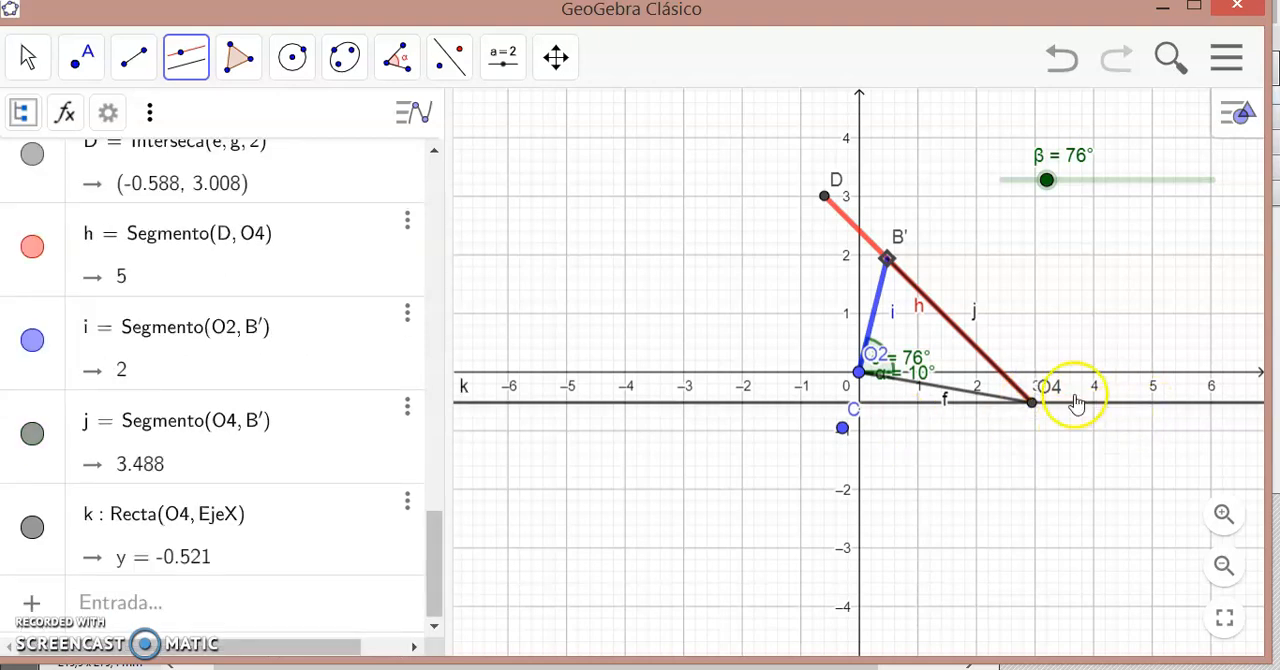
{"action": "left_click", "coordinate": [84, 57]}
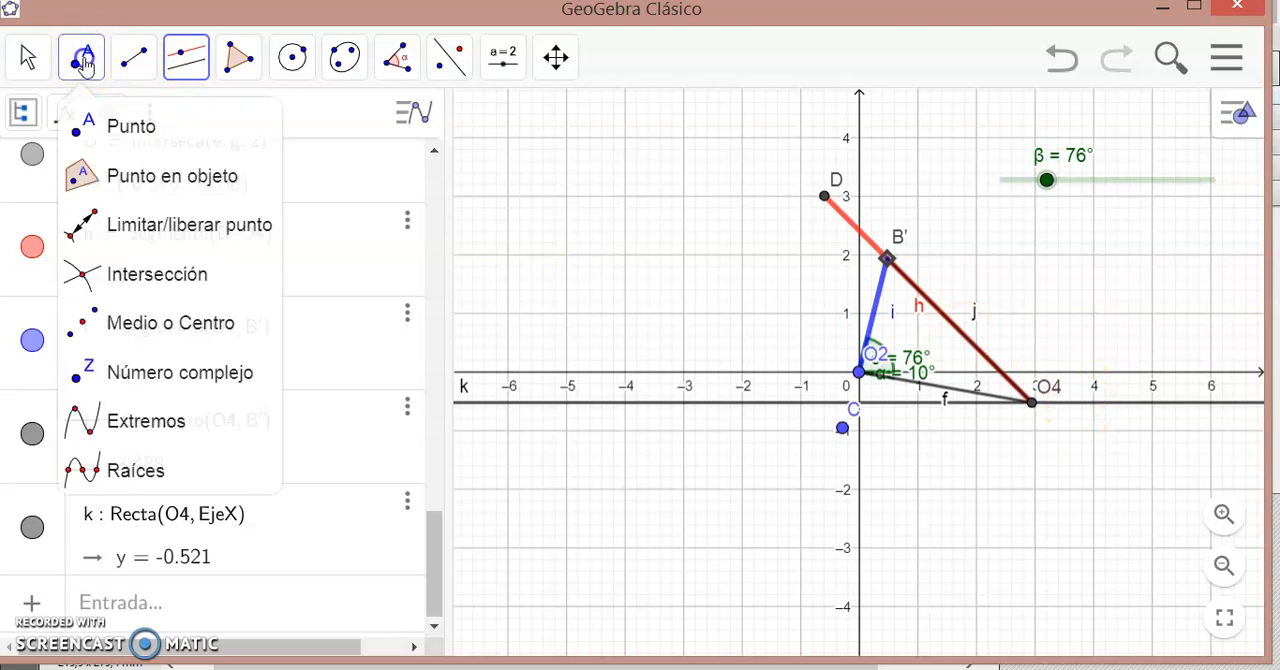
{"action": "left_click", "coordinate": [1095, 403]}
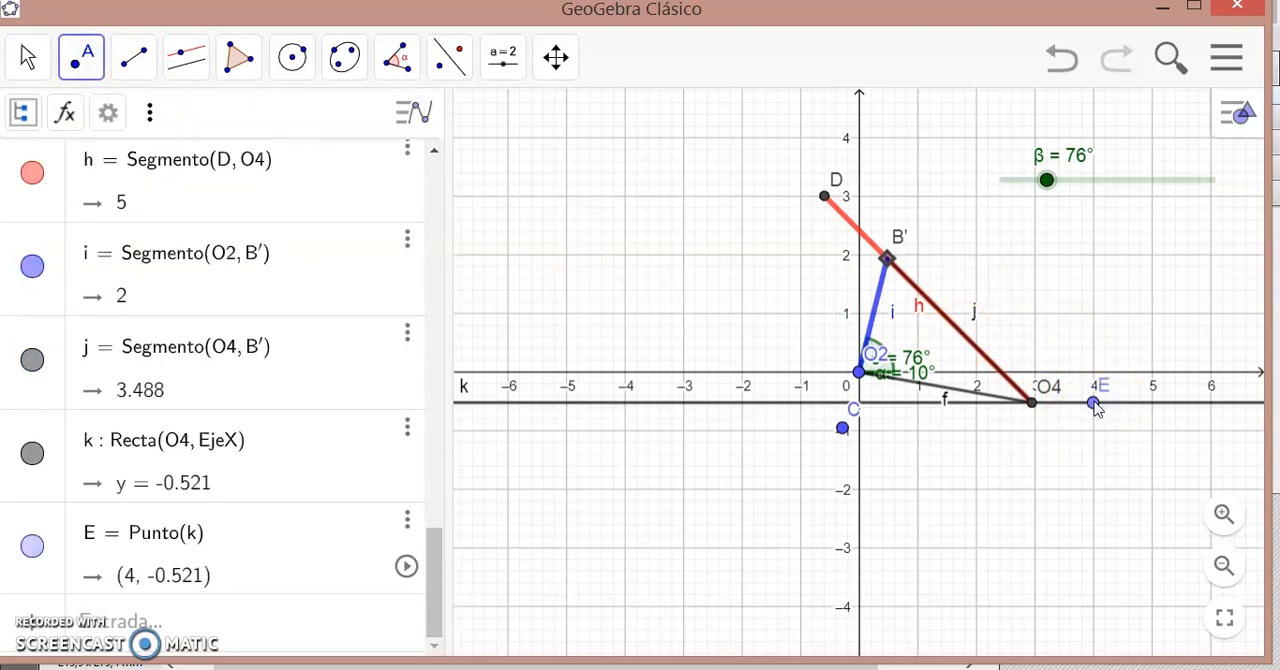
- Mark the angle at O4 from point E on the horizontal line to B'
{"action": "left_click", "coordinate": [401, 70]}
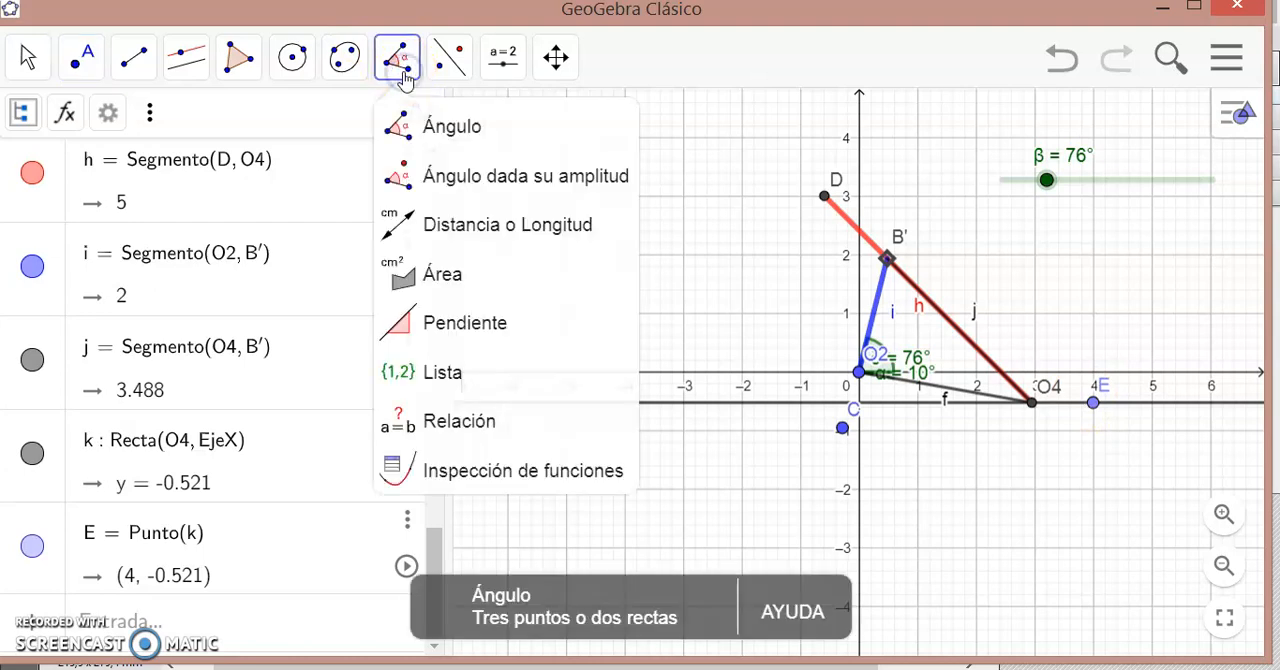
{"action": "left_click", "coordinate": [434, 124]}
{"action": "left_click", "coordinate": [1093, 403]}
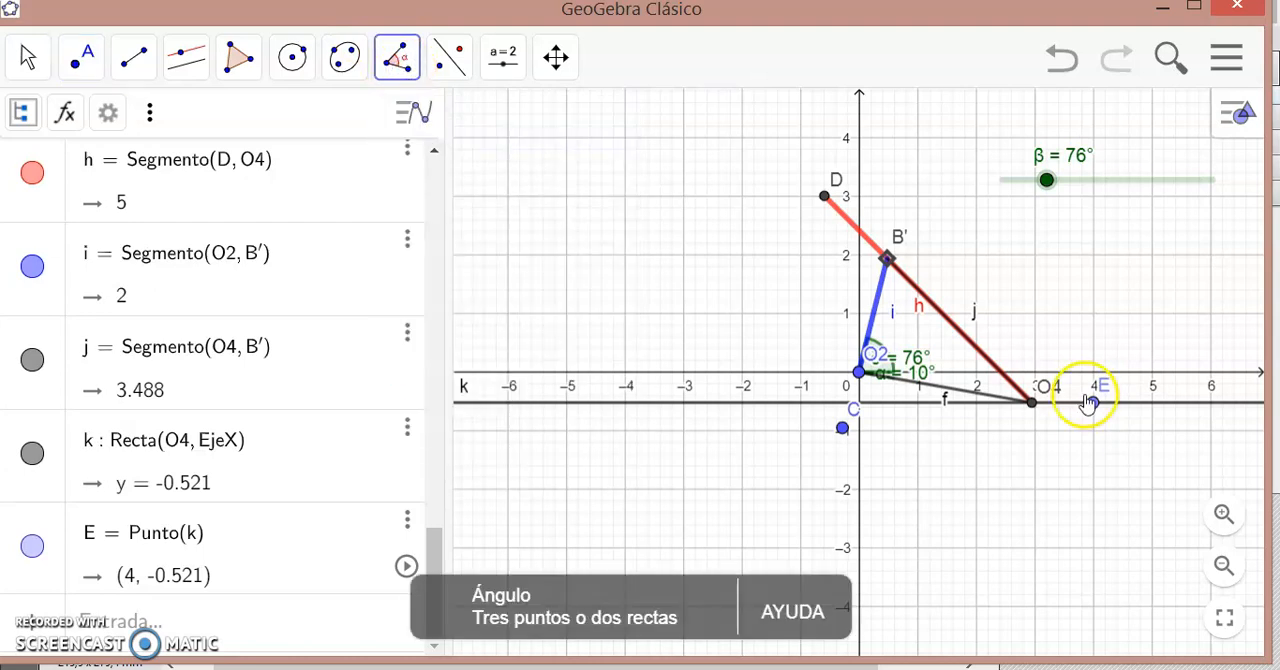
{"action": "left_click", "coordinate": [1033, 404]}
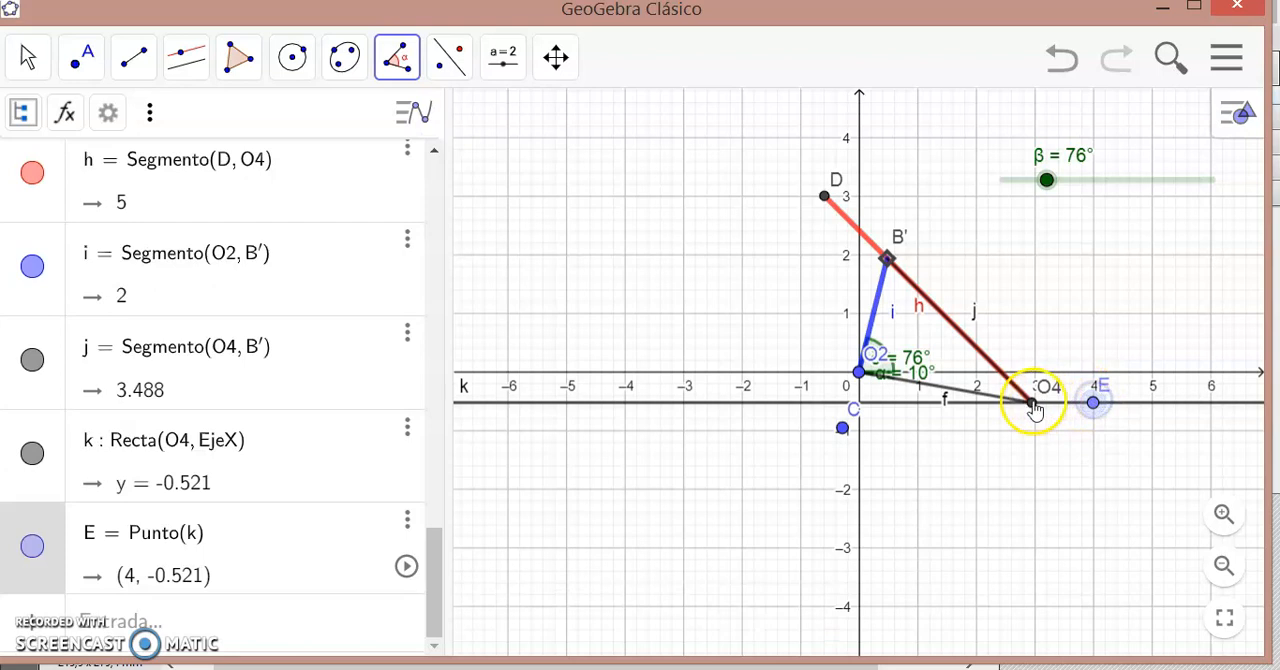
{"action": "left_click", "coordinate": [887, 260]}
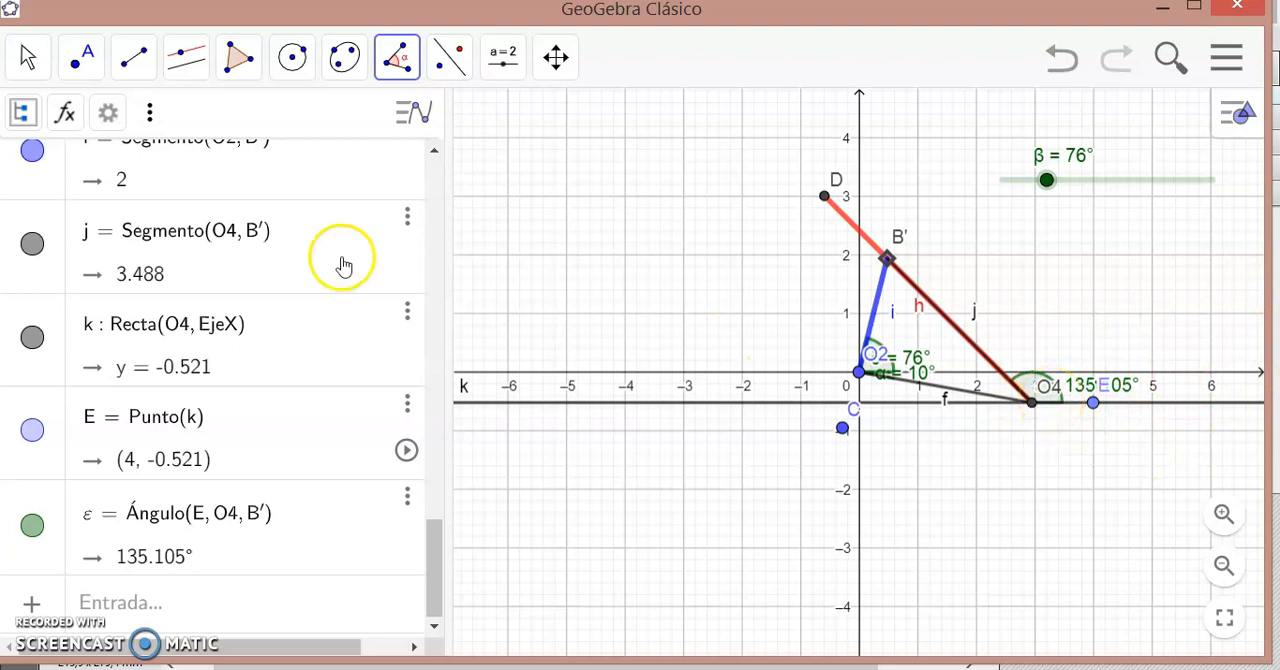
- Run the β slider's animation, hide the horizontal line through O4 and pause the animation
{"action": "left_click", "coordinate": [33, 338]}
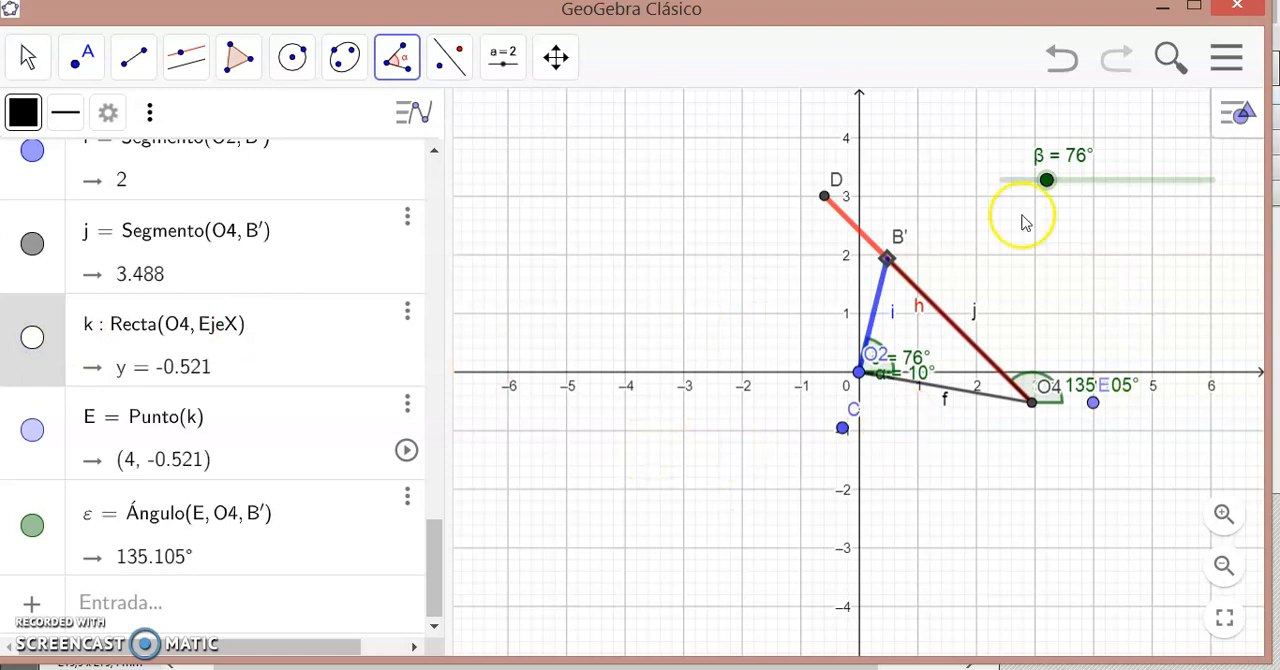
{"action": "right_click", "coordinate": [1108, 177]}
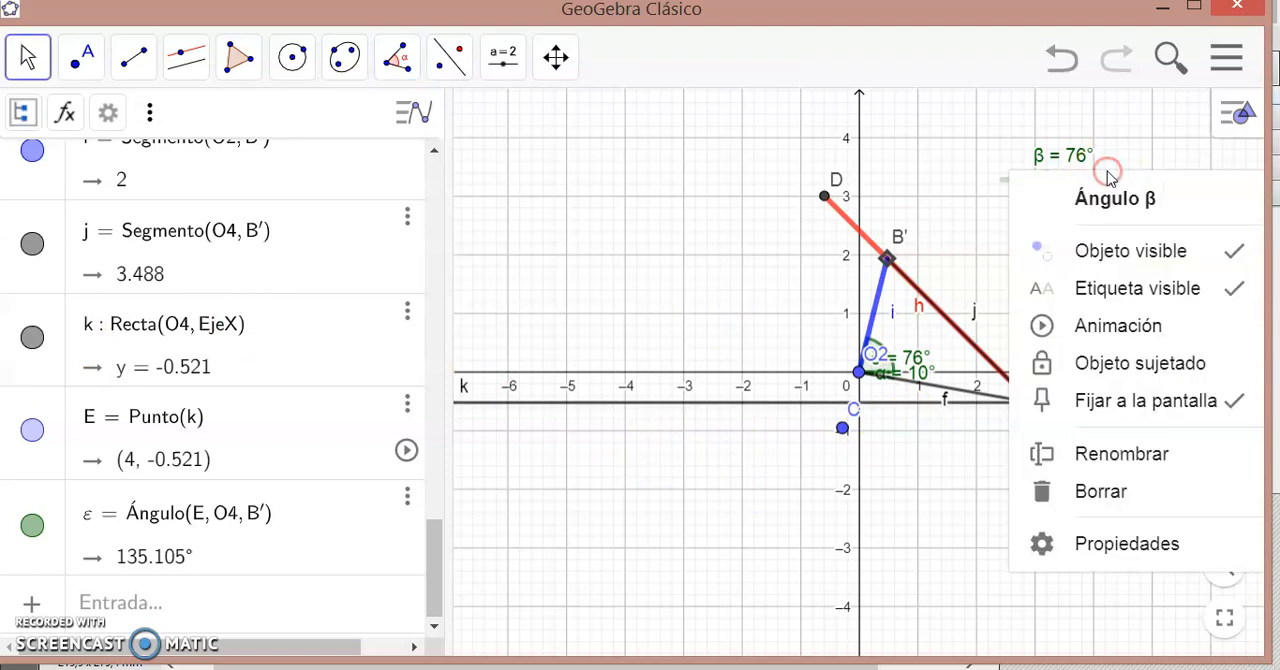
{"action": "left_click", "coordinate": [1100, 323]}
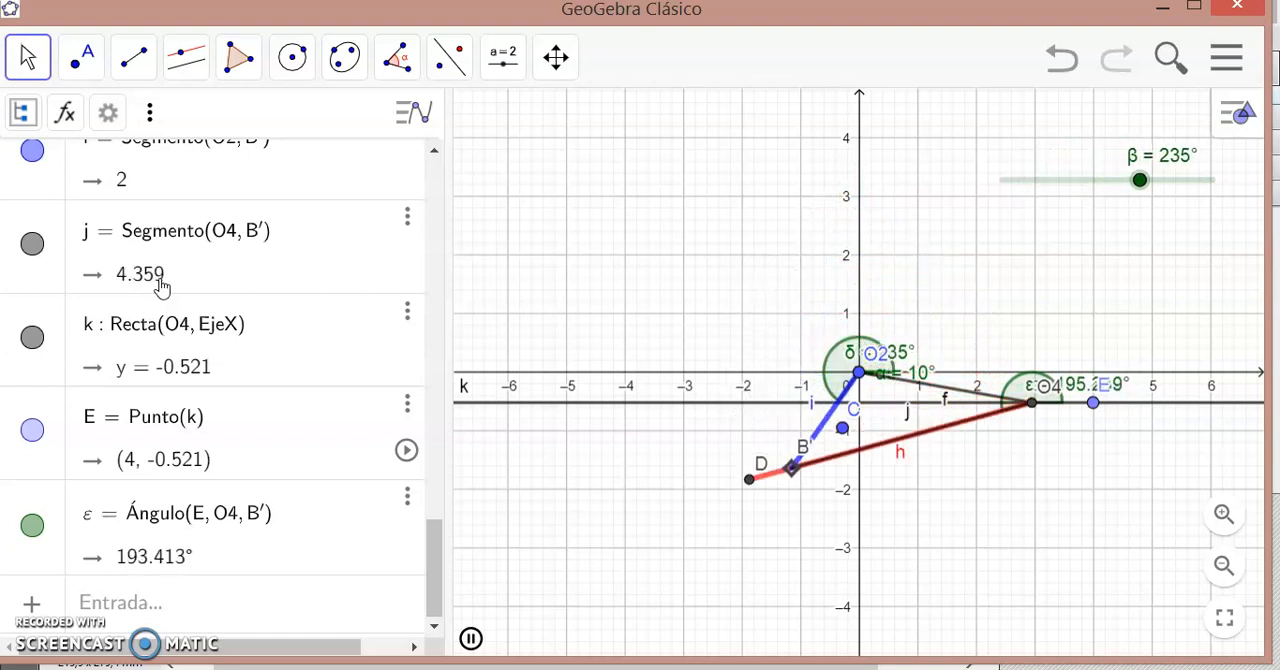
{"action": "left_click", "coordinate": [33, 338]}
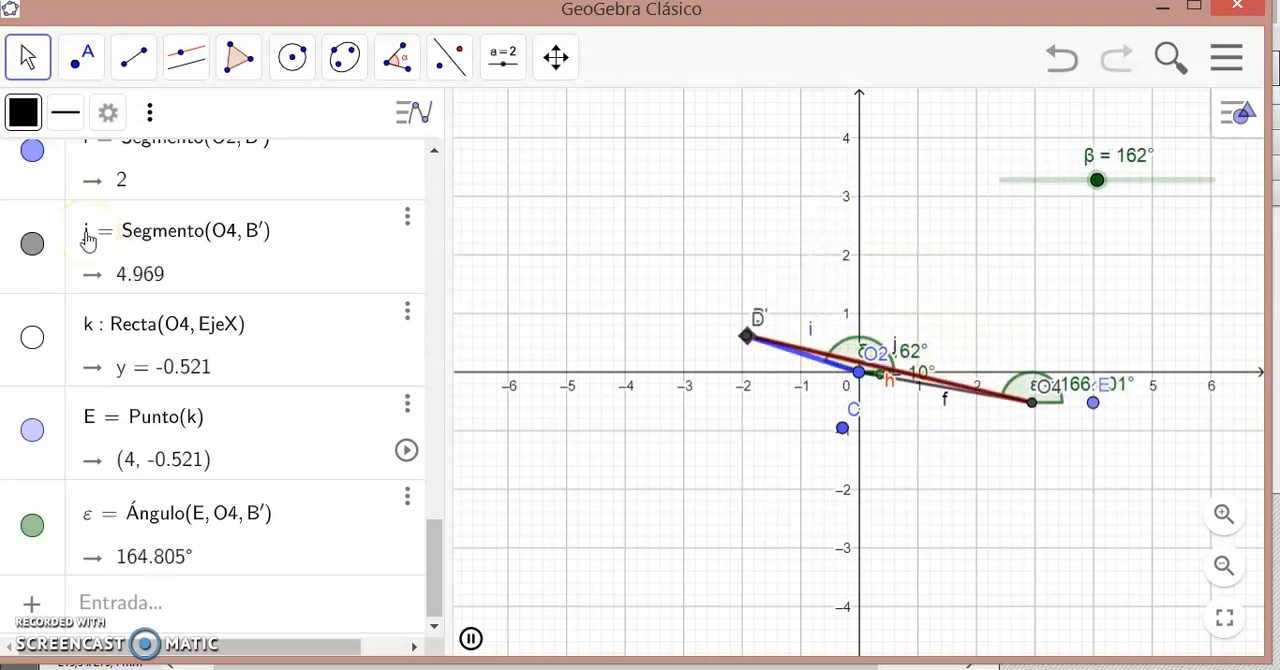
{"action": "left_click", "coordinate": [471, 641]}
- Rename the segment from O4 to B' as r4
{"action": "left_click", "coordinate": [92, 252]}
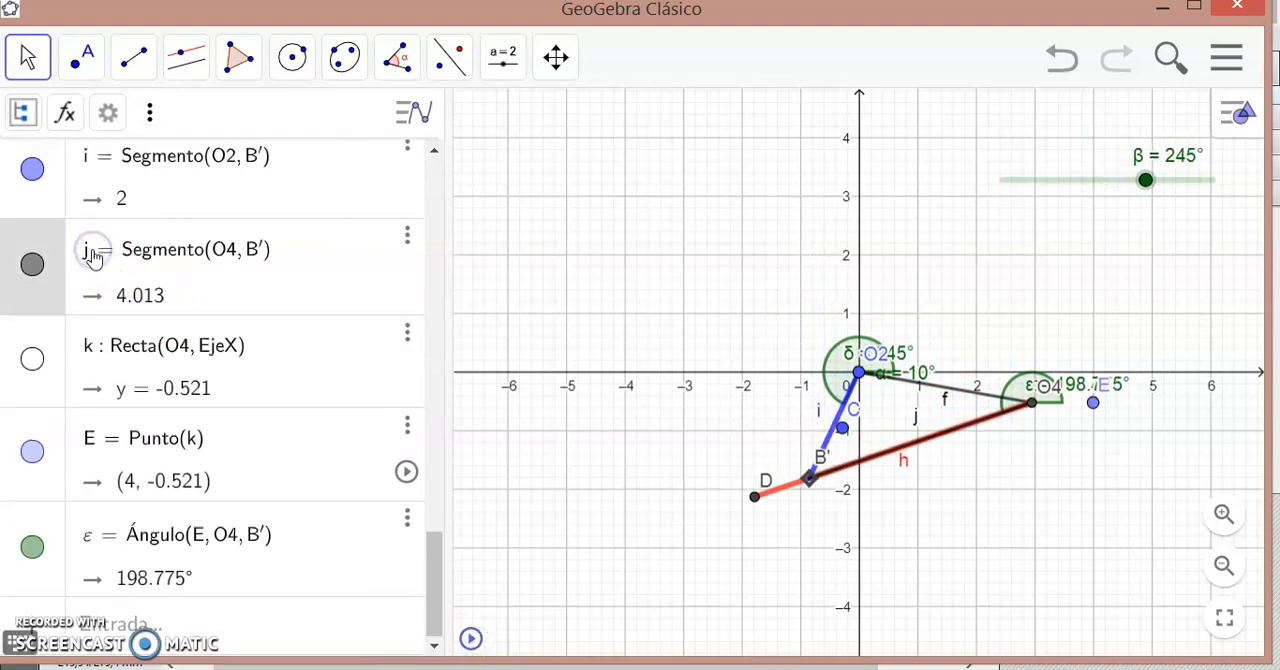
{"action": "left_click", "coordinate": [92, 252]}
{"action": "key", "text": "BackSpace"}
{"action": "type", "text": "r4"}
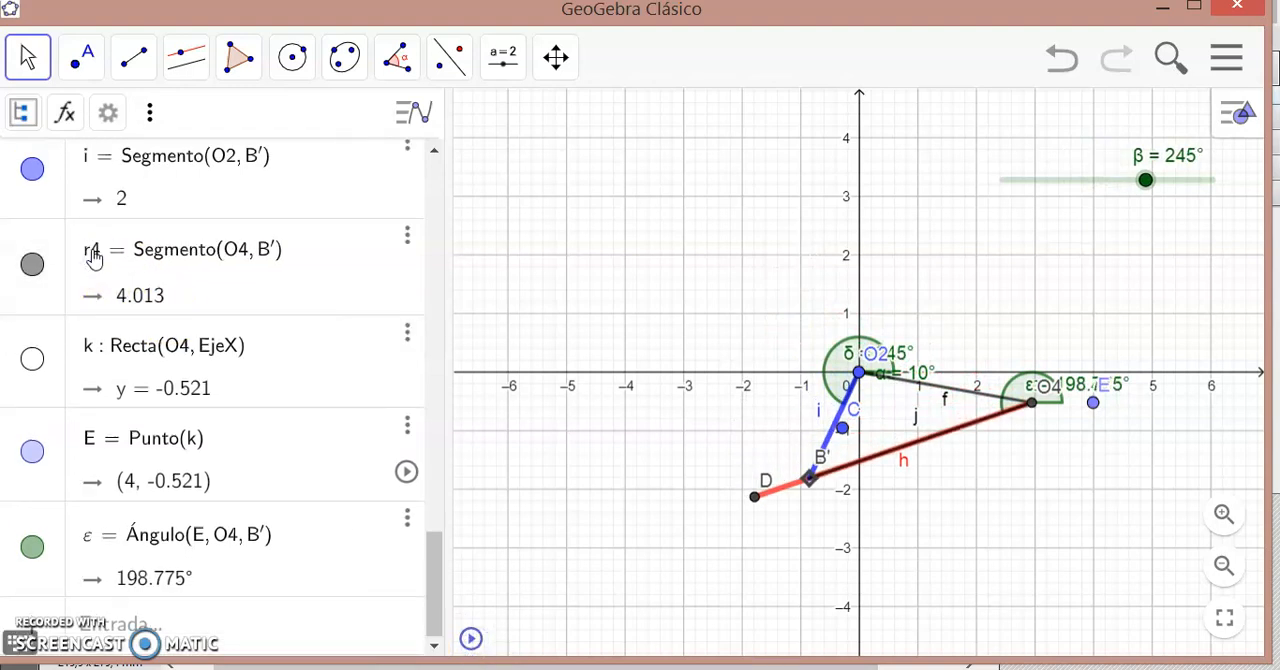
{"action": "key", "text": "Return"}
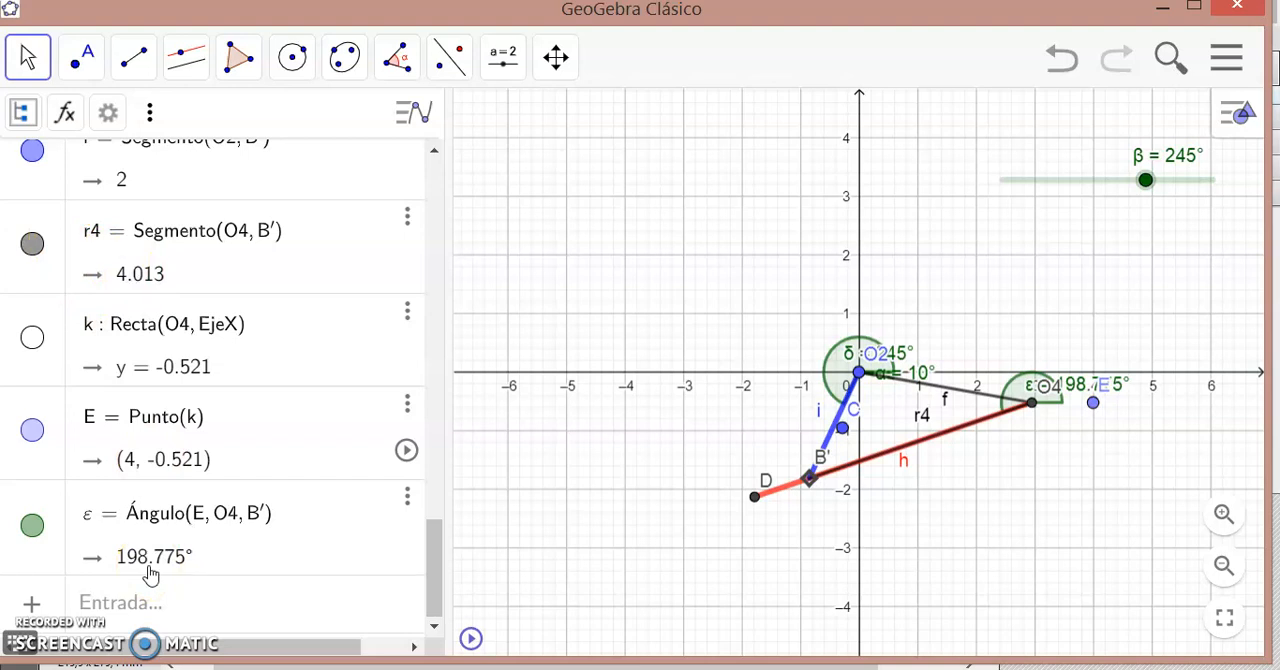
- Open the spreadsheet view and narrow it to widen the graphics view, keeping the Move tool active
{"action": "left_click", "coordinate": [1241, 115]}
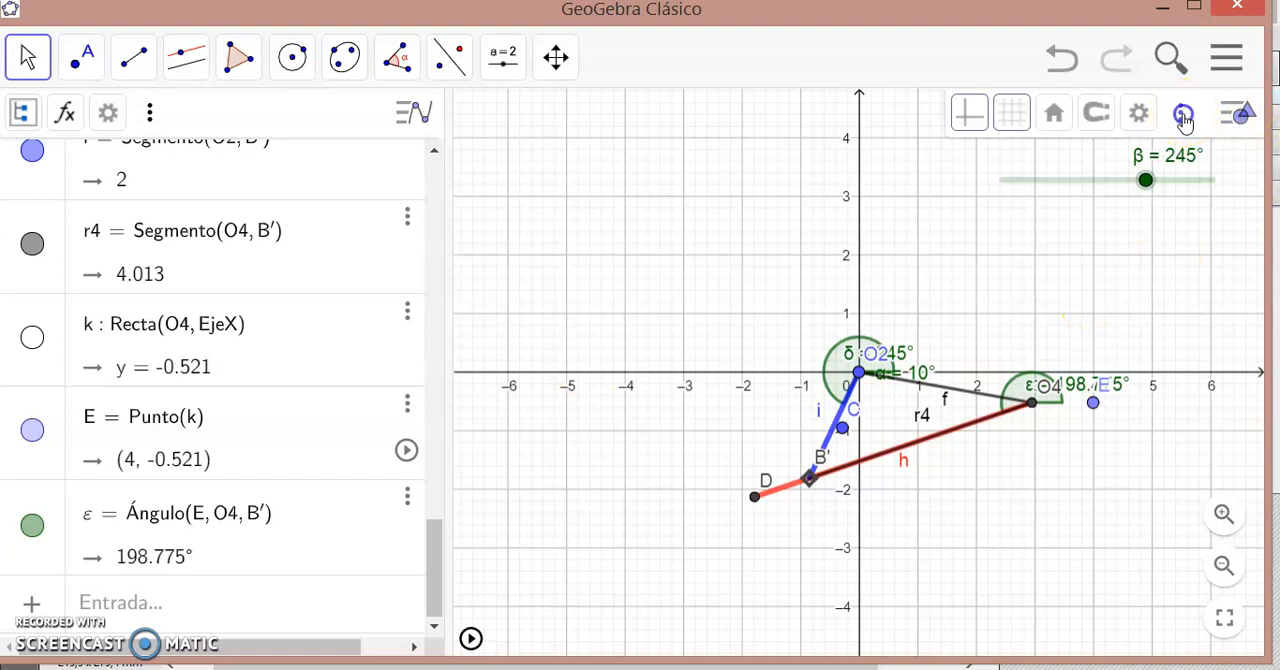
{"action": "left_click", "coordinate": [1183, 115]}
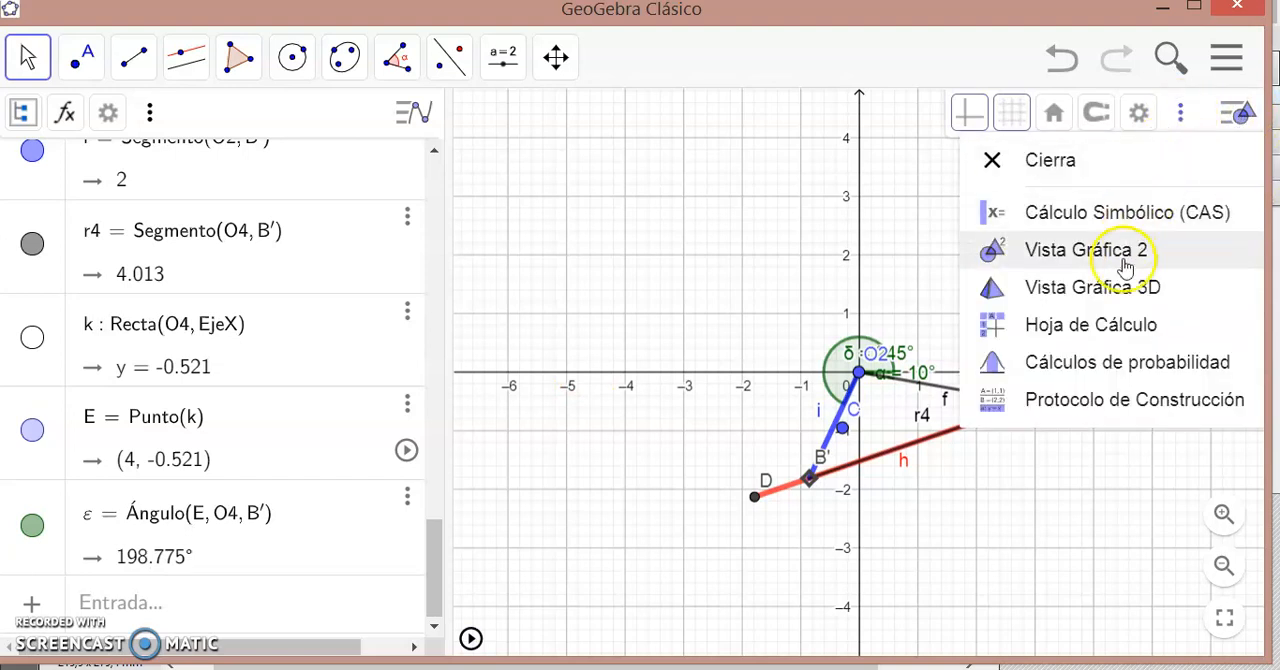
{"action": "left_click", "coordinate": [1100, 336]}
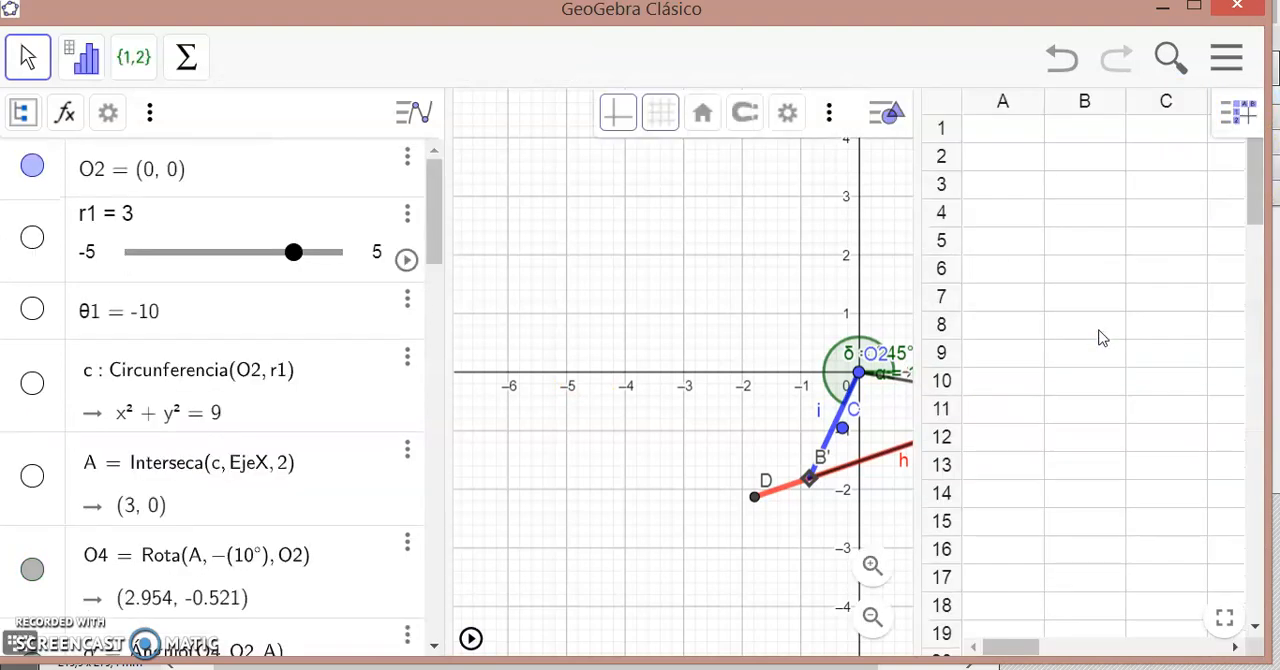
{"action": "left_click_drag", "start_coordinate": [917, 126], "coordinate": [1082, 160]}
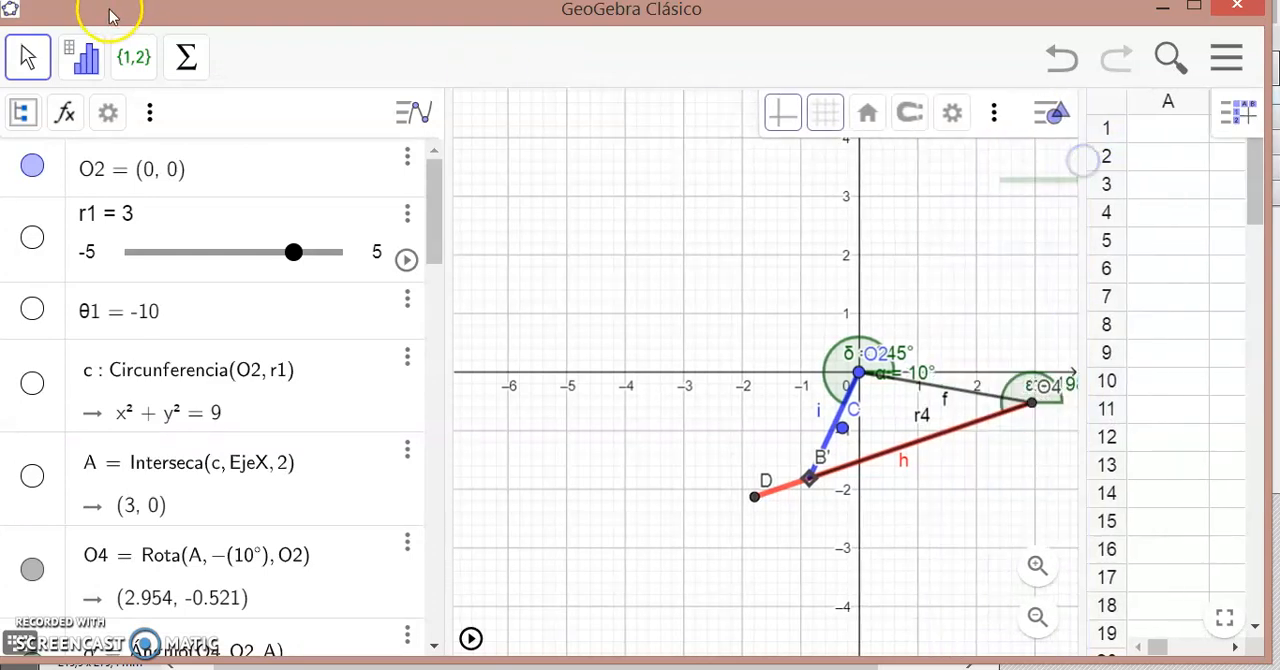
{"action": "left_click", "coordinate": [27, 68]}
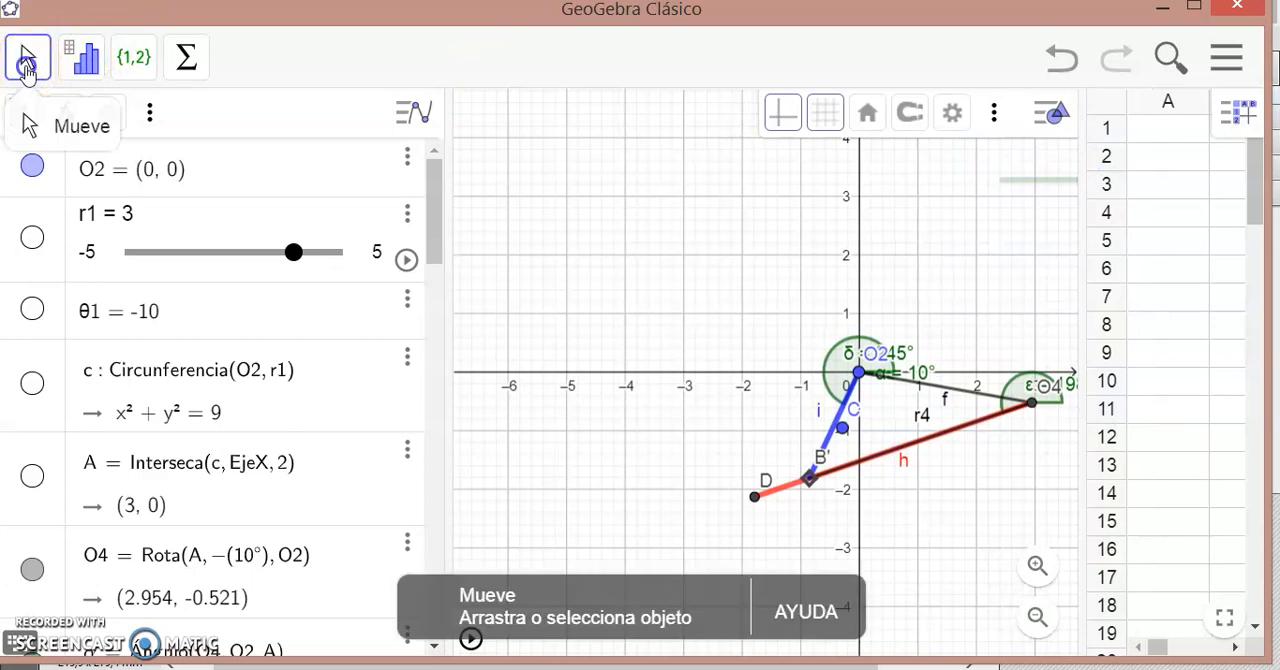
- Label cell A1 with the text "r4" and enter the segment variable r4 in cell B1
{"action": "left_click_drag", "start_coordinate": [571, 209], "coordinate": [403, 258]}
{"action": "left_click_drag", "start_coordinate": [748, 196], "coordinate": [662, 192]}
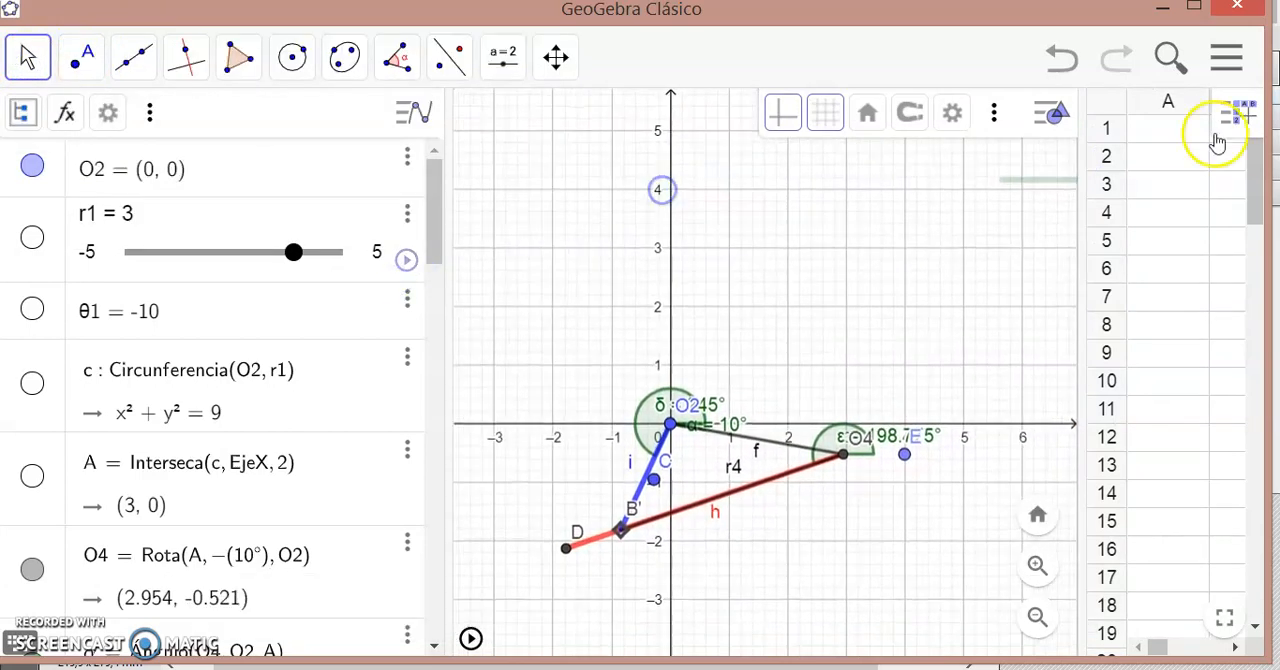
{"action": "left_click", "coordinate": [1152, 143]}
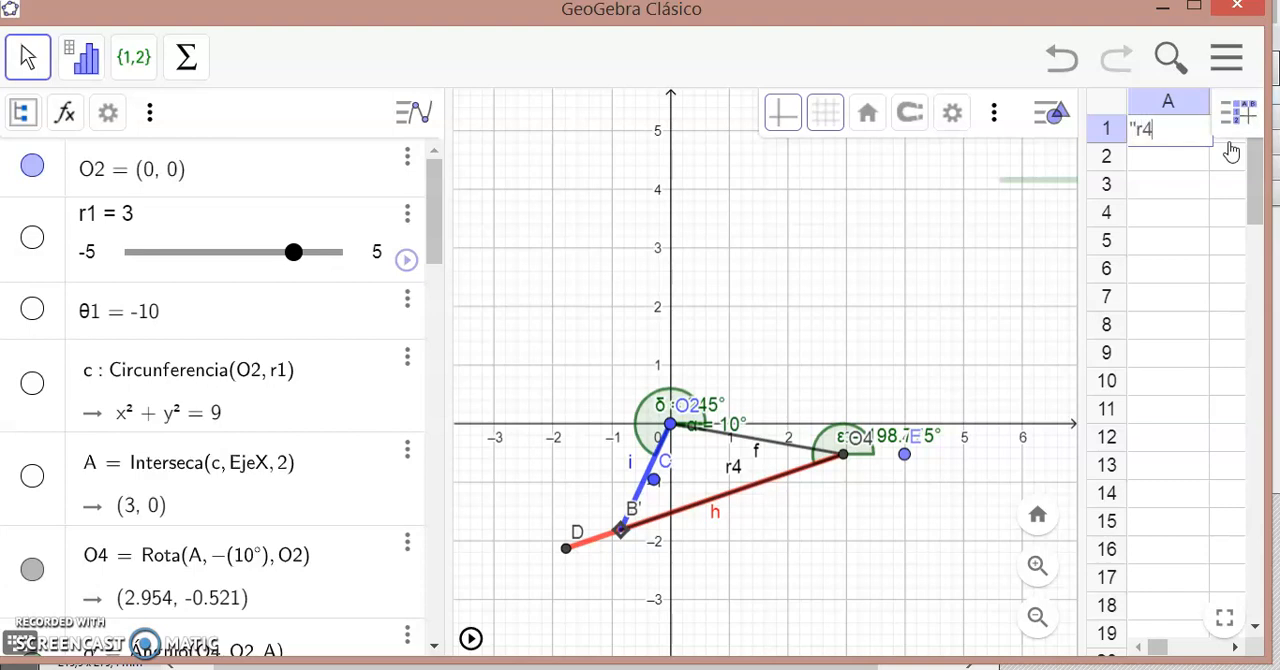
{"action": "key", "text": "Return"}
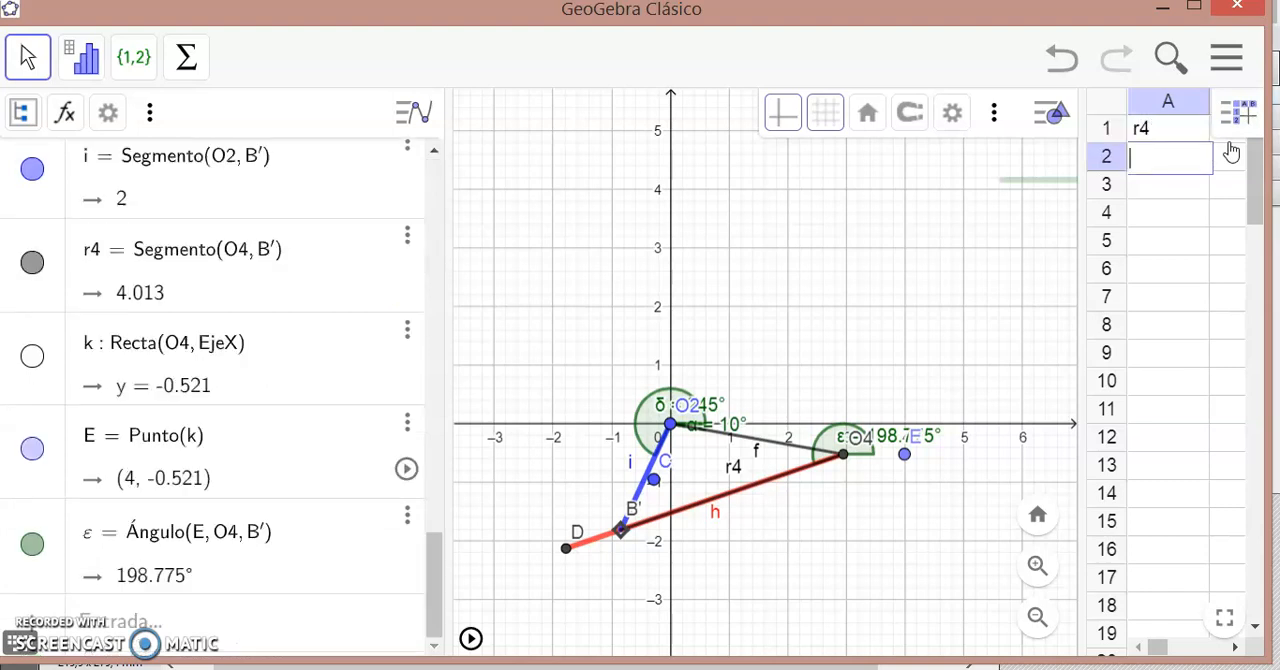
{"action": "left_click", "coordinate": [1227, 141]}
{"action": "left_click_drag", "start_coordinate": [1080, 116], "coordinate": [990, 118]}
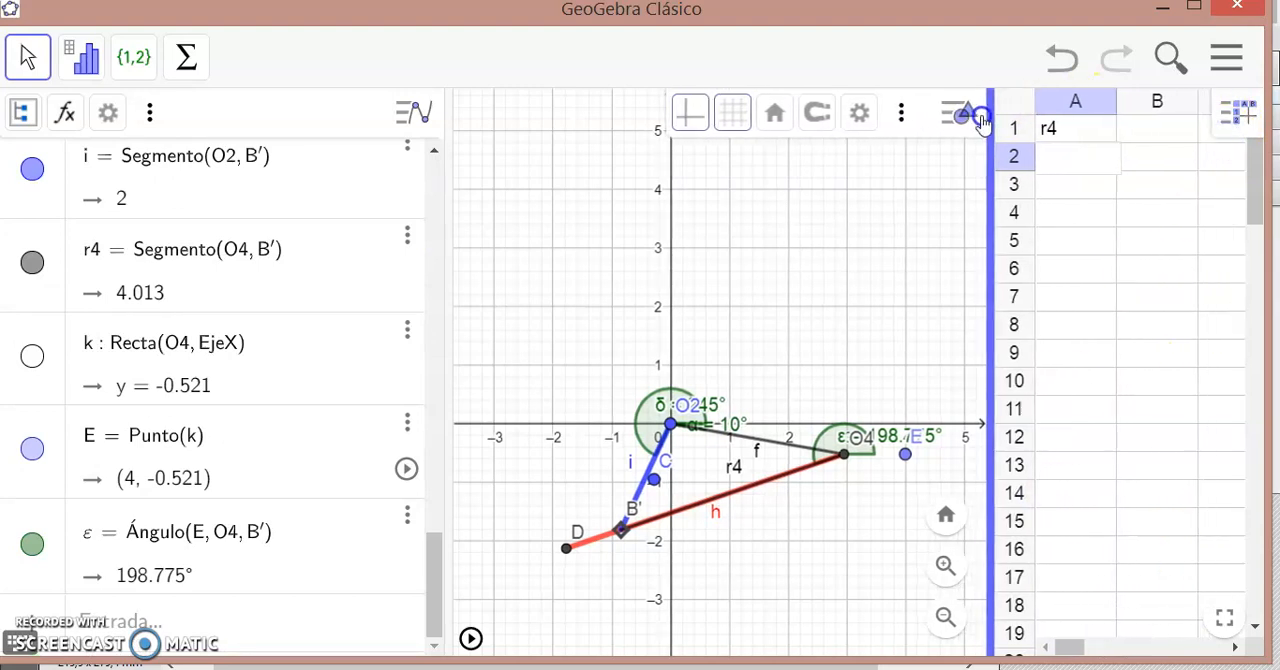
{"action": "left_click", "coordinate": [1133, 131]}
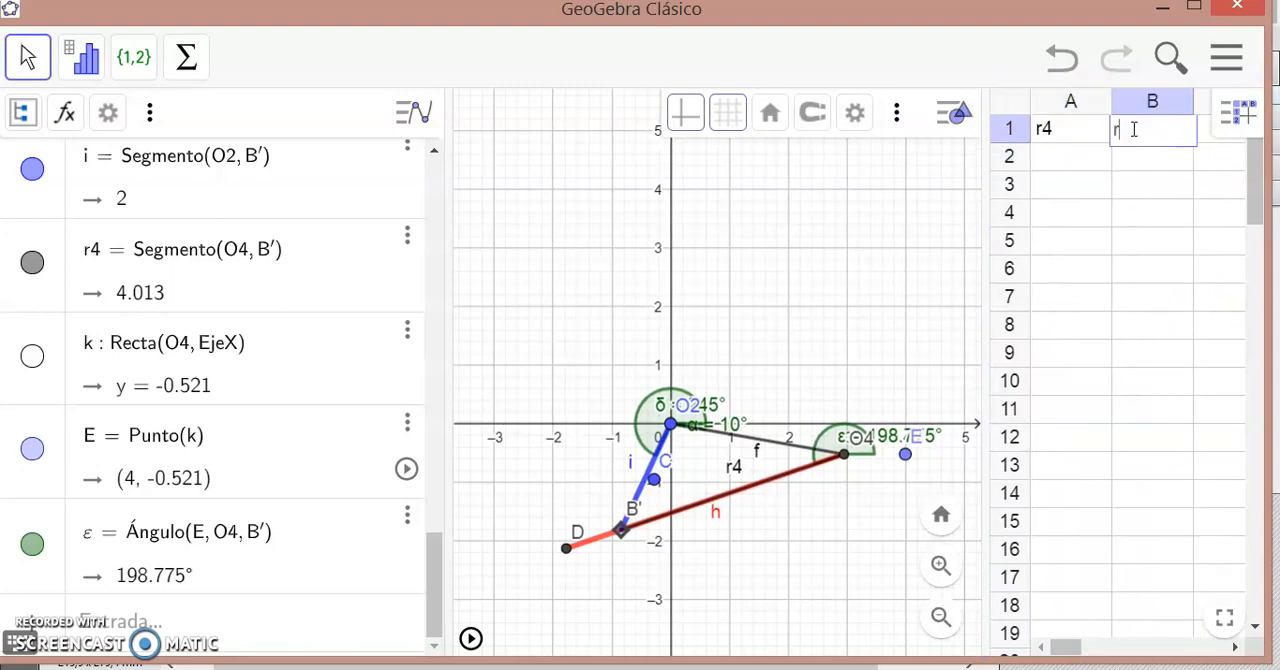
- Change the label in cell A1 to "vector r4" and enter the label "ang θ4" in cell A2
{"action": "left_click", "coordinate": [1064, 138]}
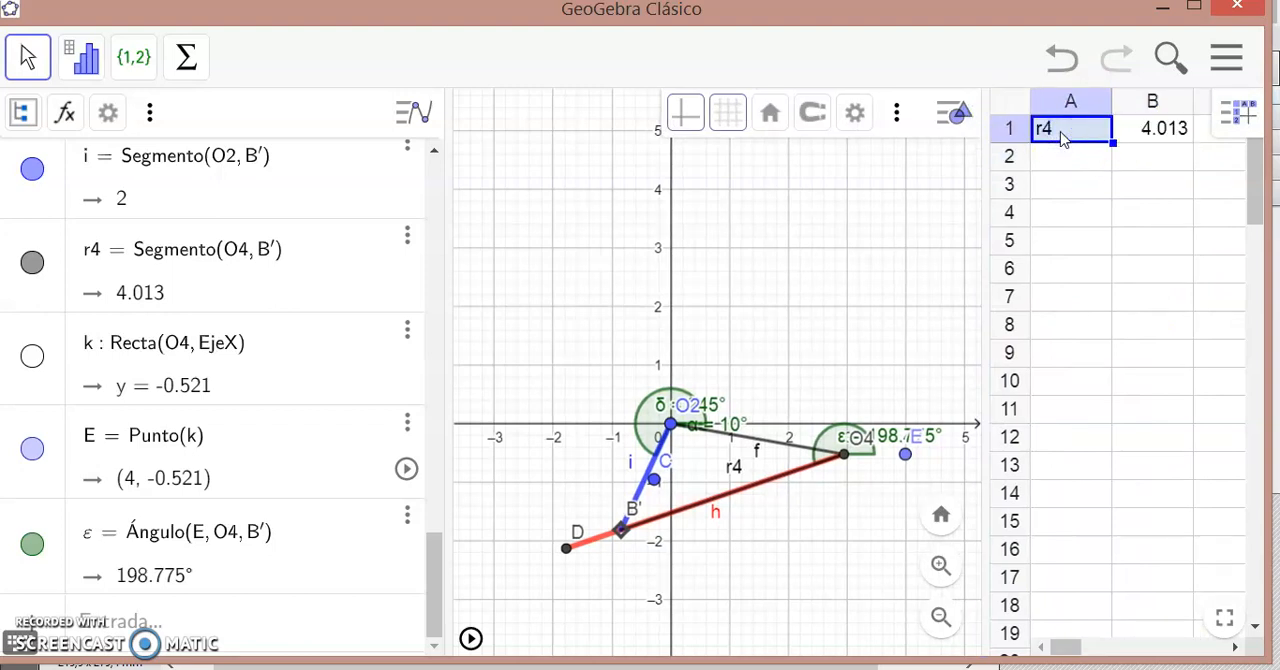
{"action": "type", "text": "vector r"}
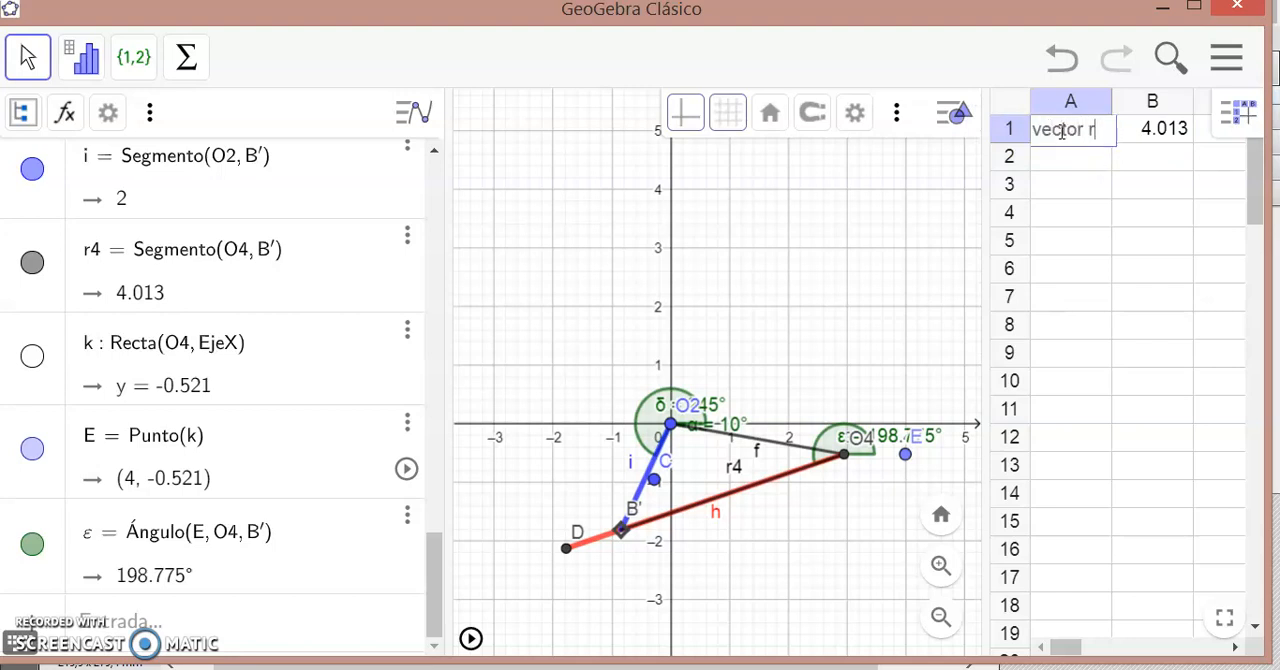
{"action": "left_click", "coordinate": [1062, 162]}
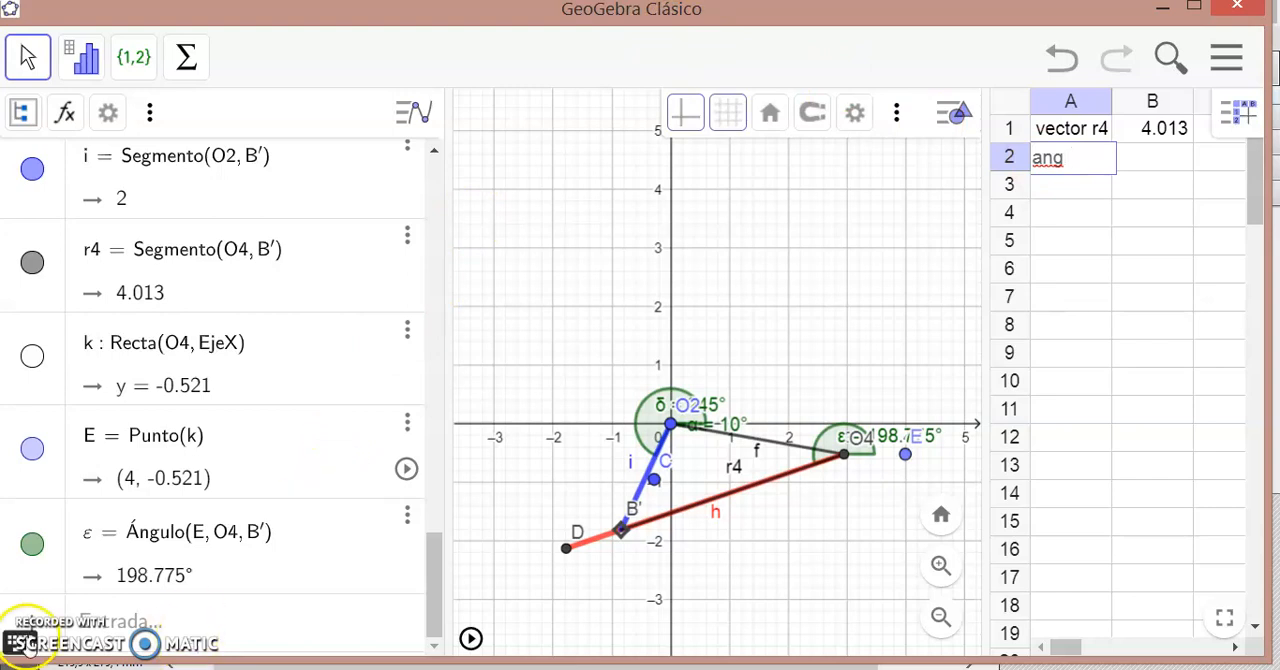
{"action": "left_click", "coordinate": [190, 645]}
{"action": "left_click", "coordinate": [420, 416]}
{"action": "left_click", "coordinate": [220, 624]}
{"action": "left_click", "coordinate": [762, 472]}
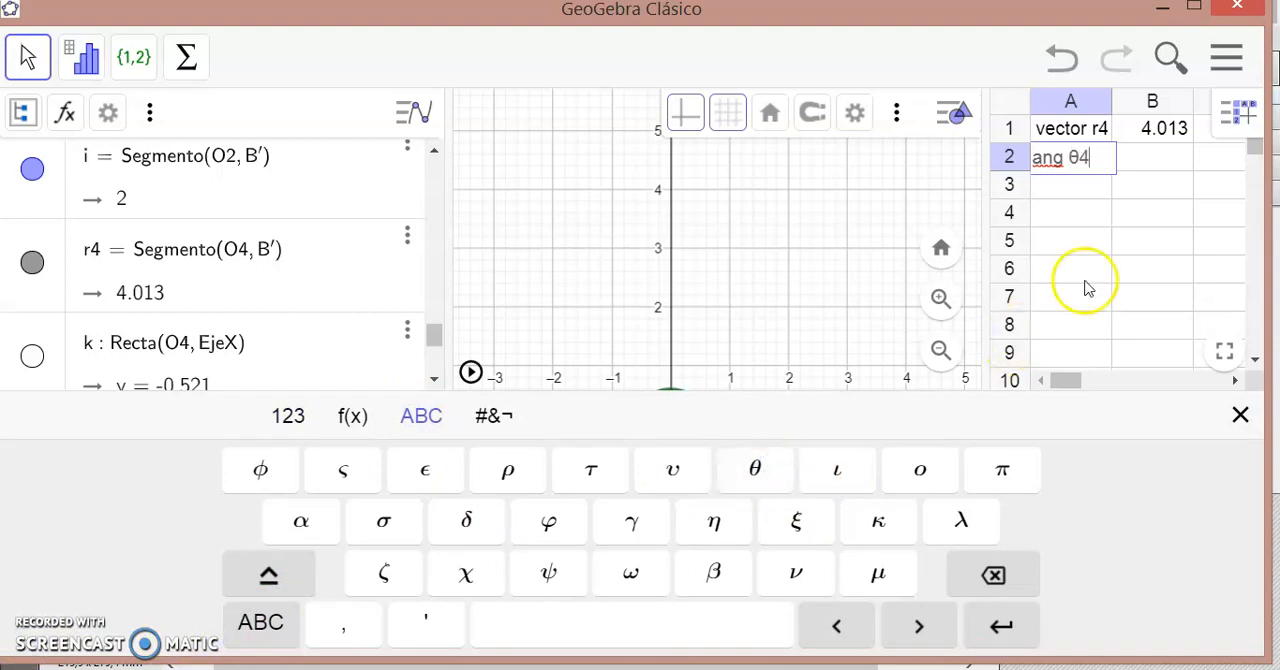
- Enter the angle variable ε in cell B2, close the on-screen keyboard and start the mechanism's animation
{"action": "left_click", "coordinate": [1150, 165]}
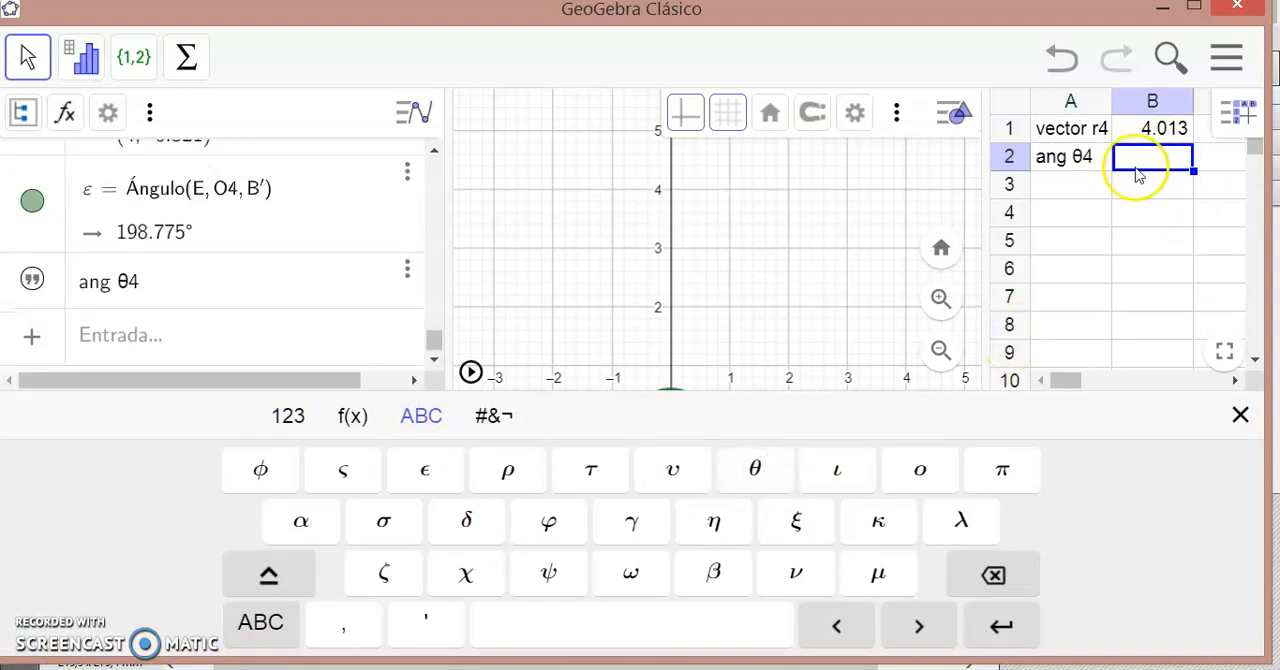
{"action": "left_click", "coordinate": [1240, 416]}
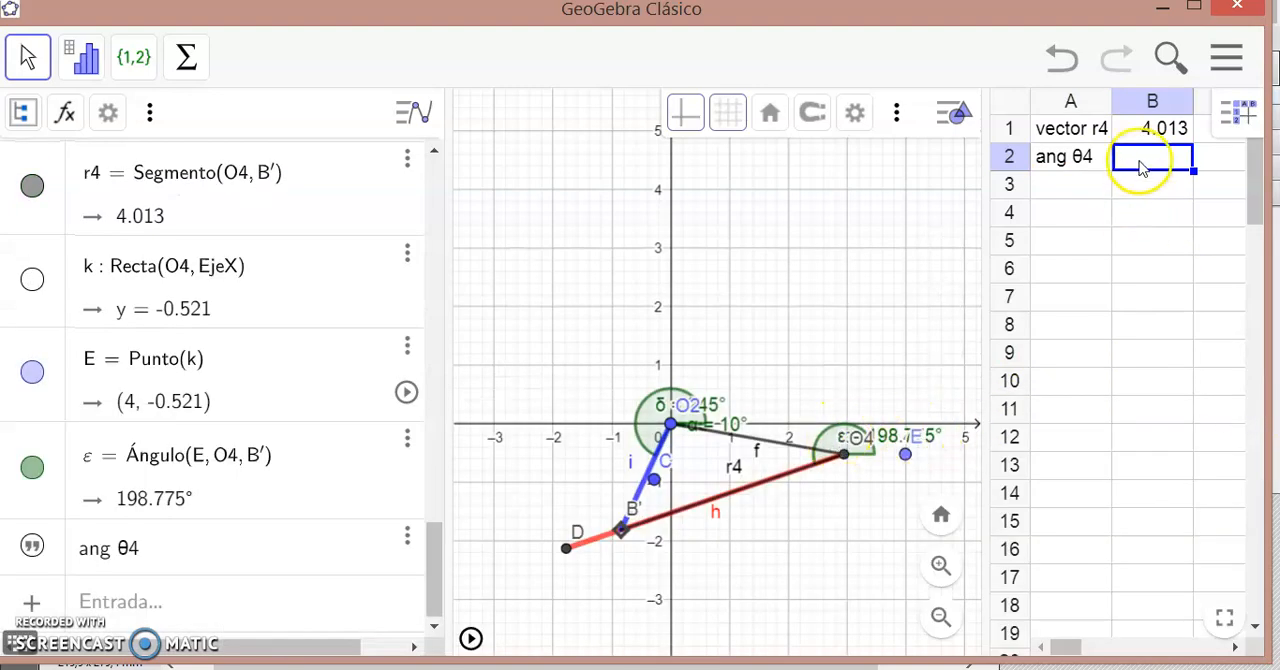
{"action": "left_click", "coordinate": [20, 645]}
{"action": "left_click", "coordinate": [425, 416]}
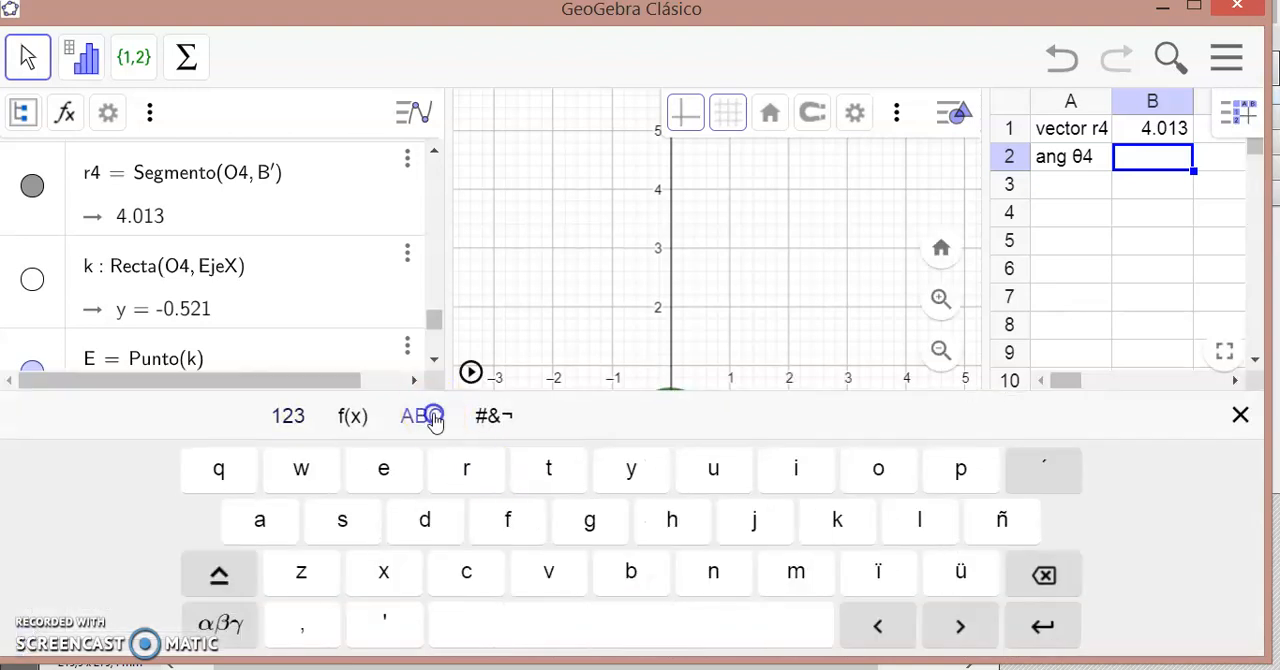
{"action": "left_click", "coordinate": [215, 615]}
{"action": "left_click", "coordinate": [425, 469]}
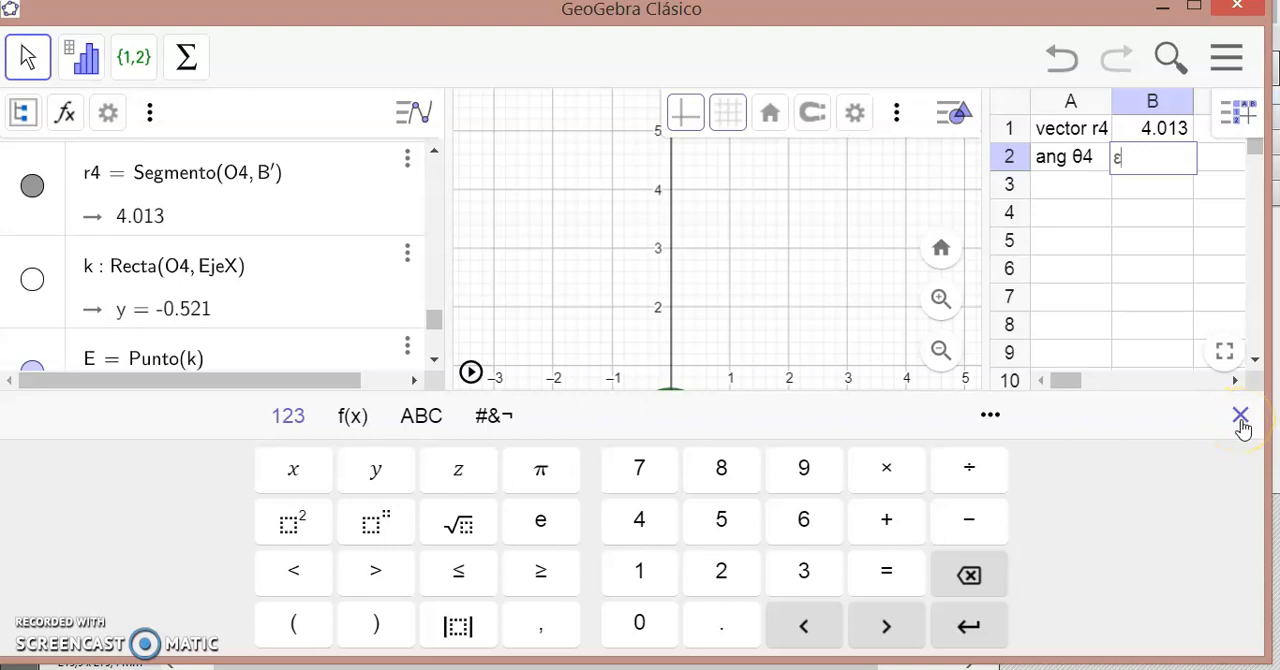
{"action": "key", "text": "Return"}
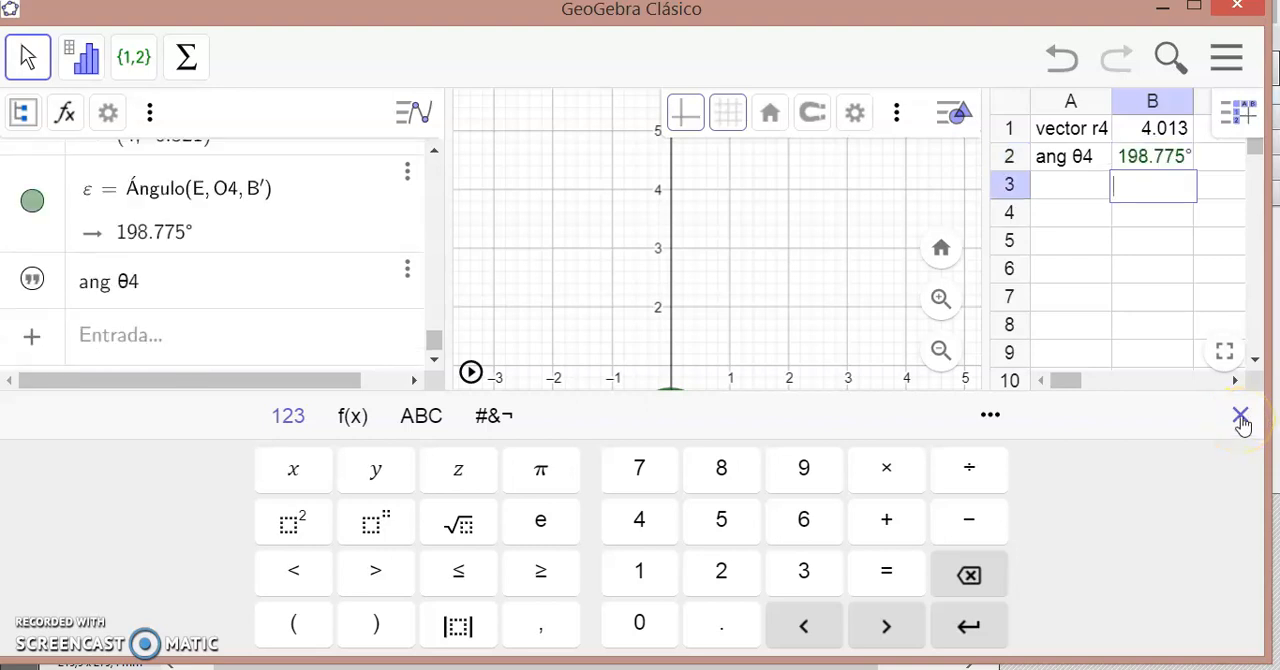
{"action": "left_click", "coordinate": [1241, 419]}
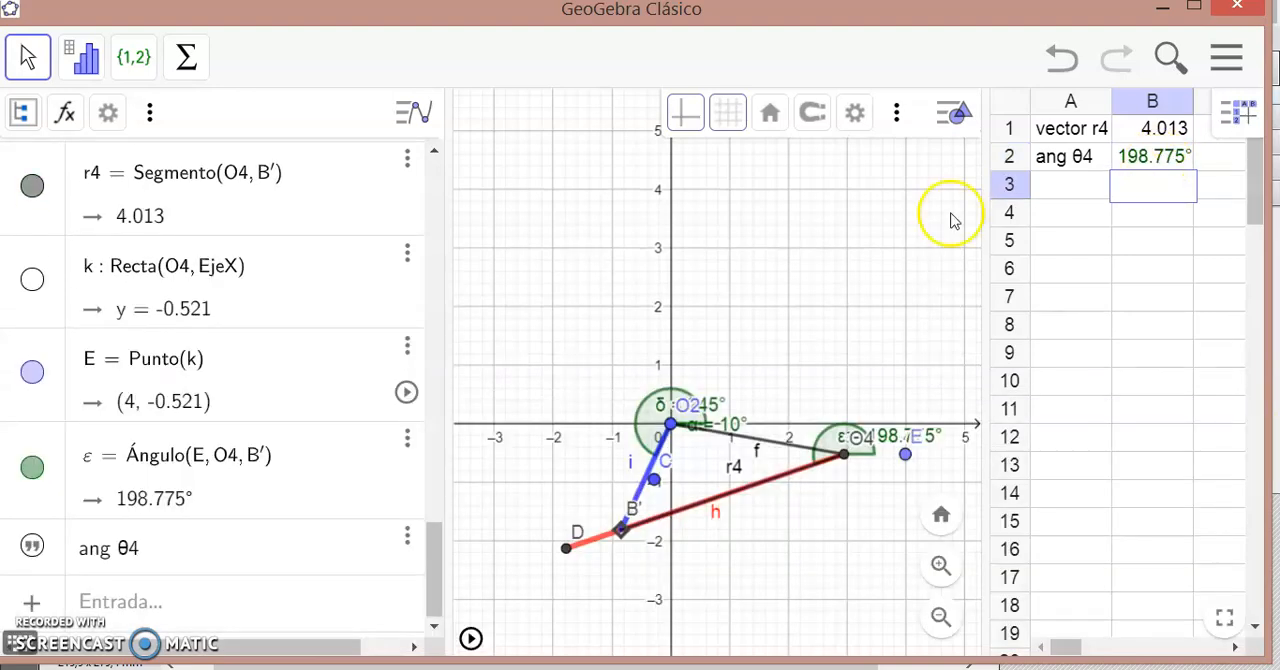
{"action": "left_click", "coordinate": [471, 640]}
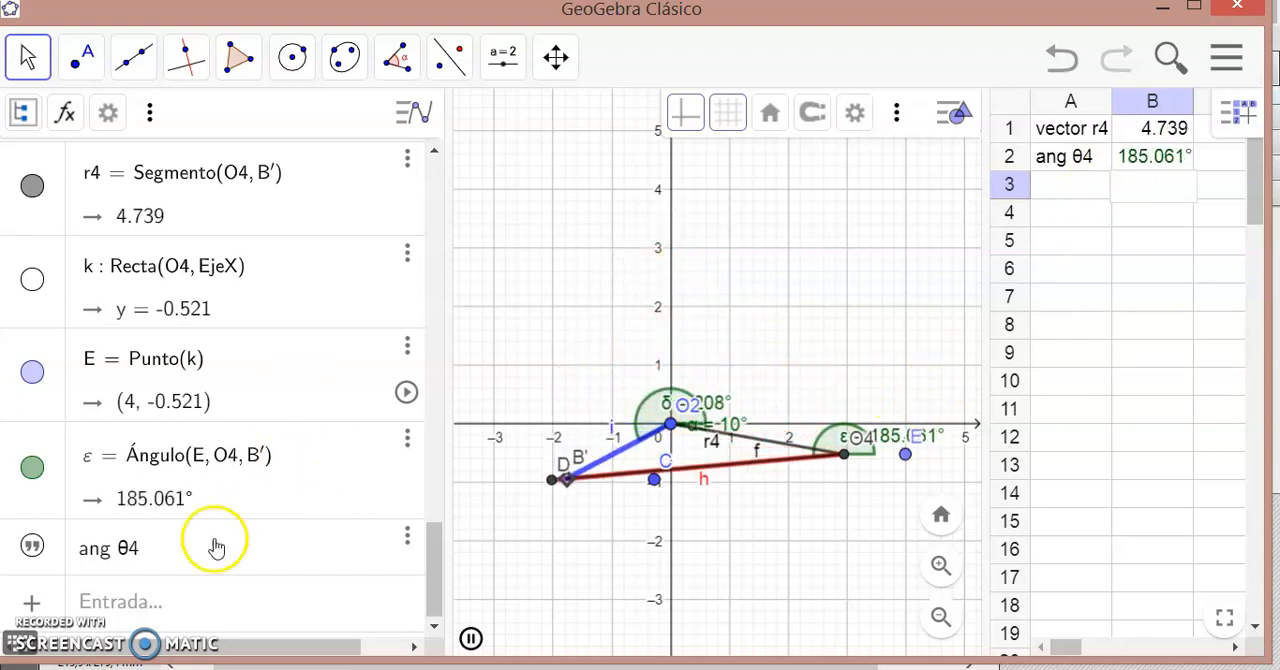
- Switch to Adobe Reader and read through Análisis de mecanismos.pdf from Figura 2-9 to the position equation for r4
{"action": "mouse_move", "coordinate": [652, 666]}
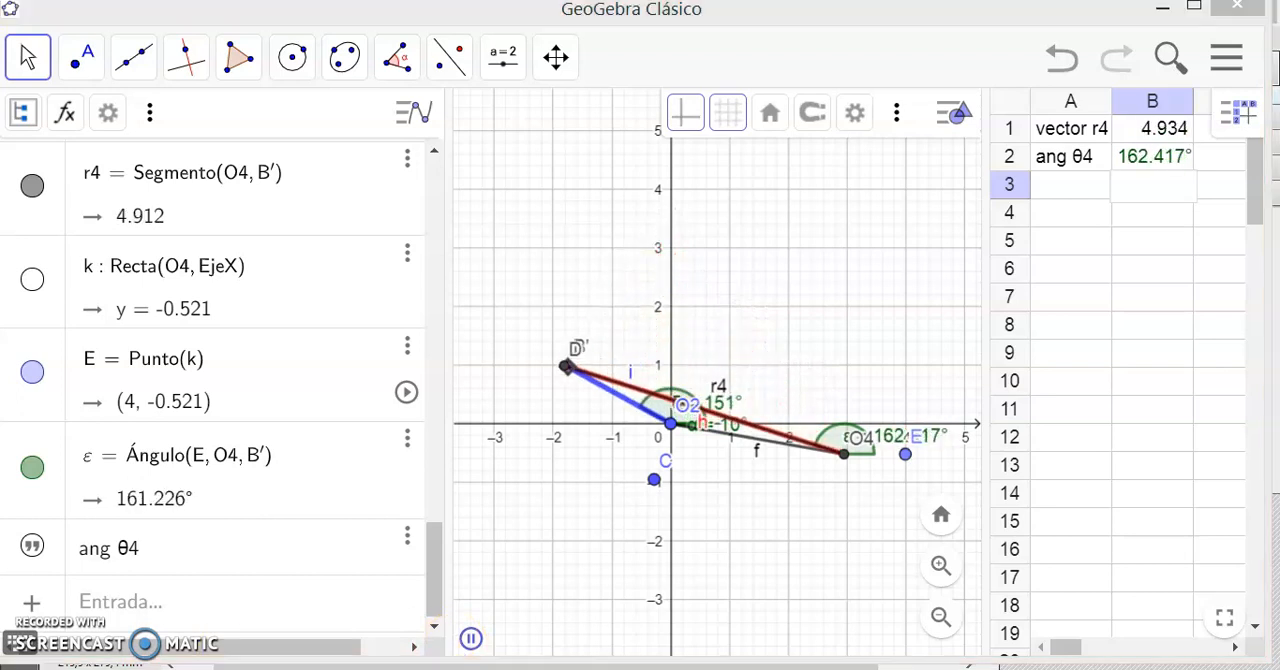
{"action": "left_click", "coordinate": [680, 668]}
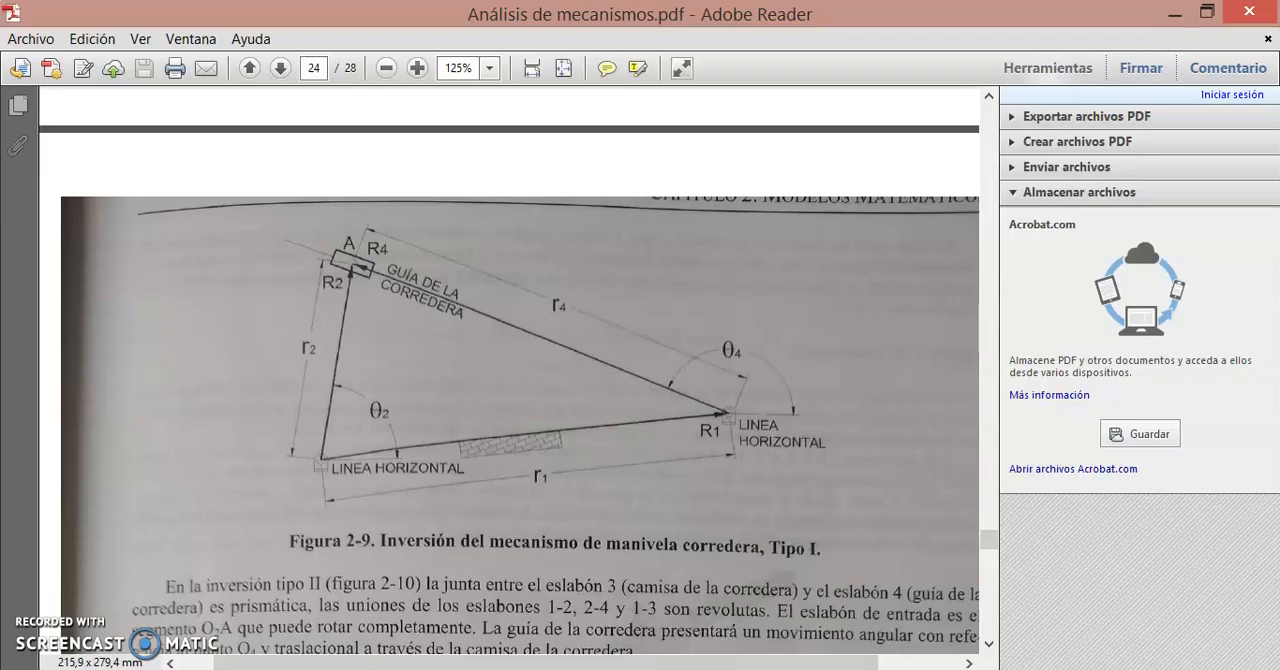
{"action": "scroll", "coordinate": [994, 640], "scroll_direction": "down", "scroll_amount": 10}
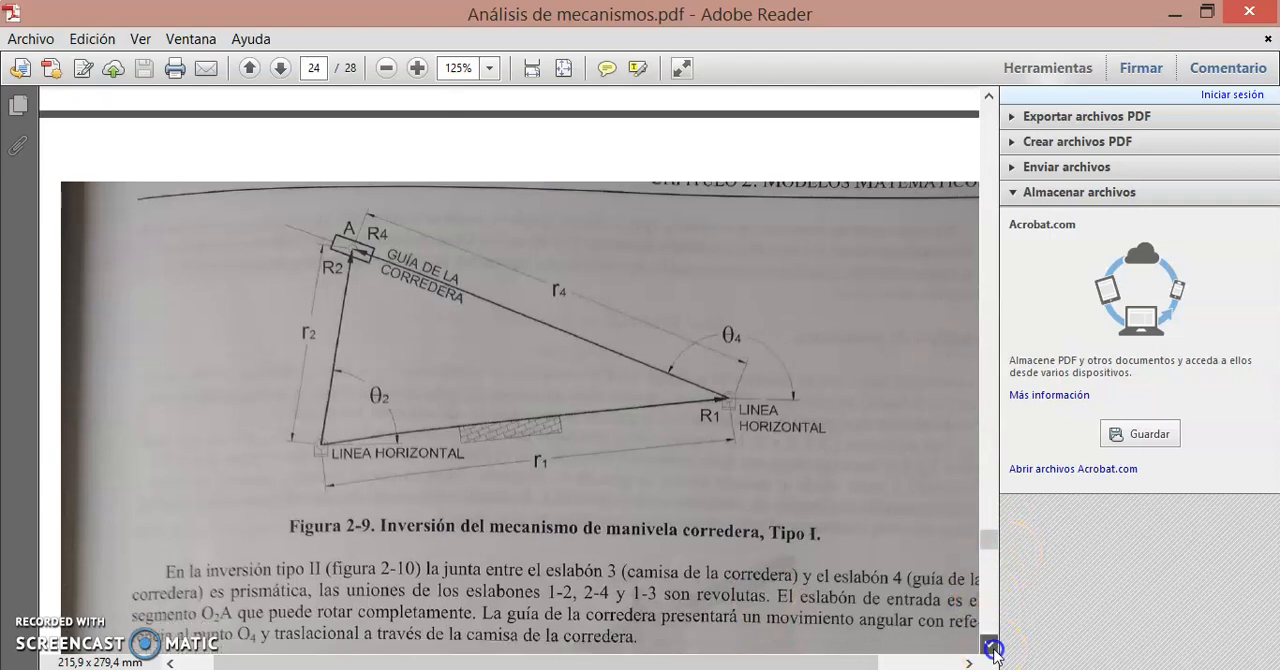
{"action": "left_click", "coordinate": [994, 622]}
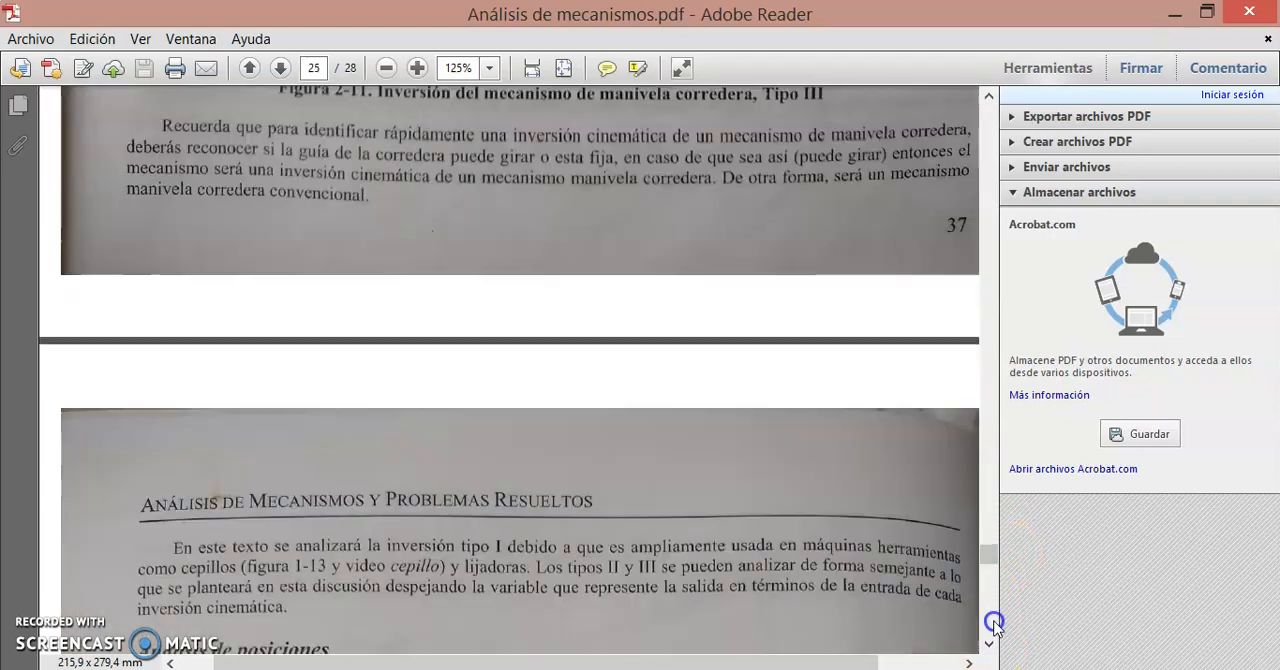
{"action": "left_click", "coordinate": [994, 622]}
{"action": "left_click", "coordinate": [994, 622]}
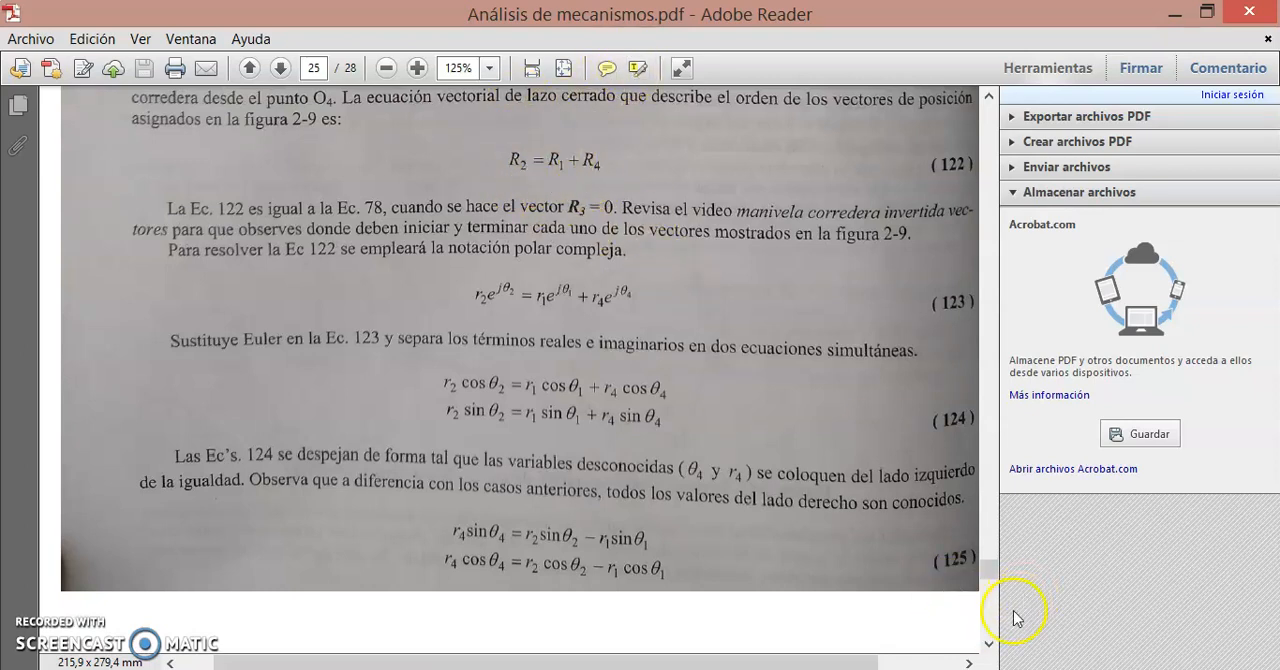
{"action": "left_click", "coordinate": [990, 645]}
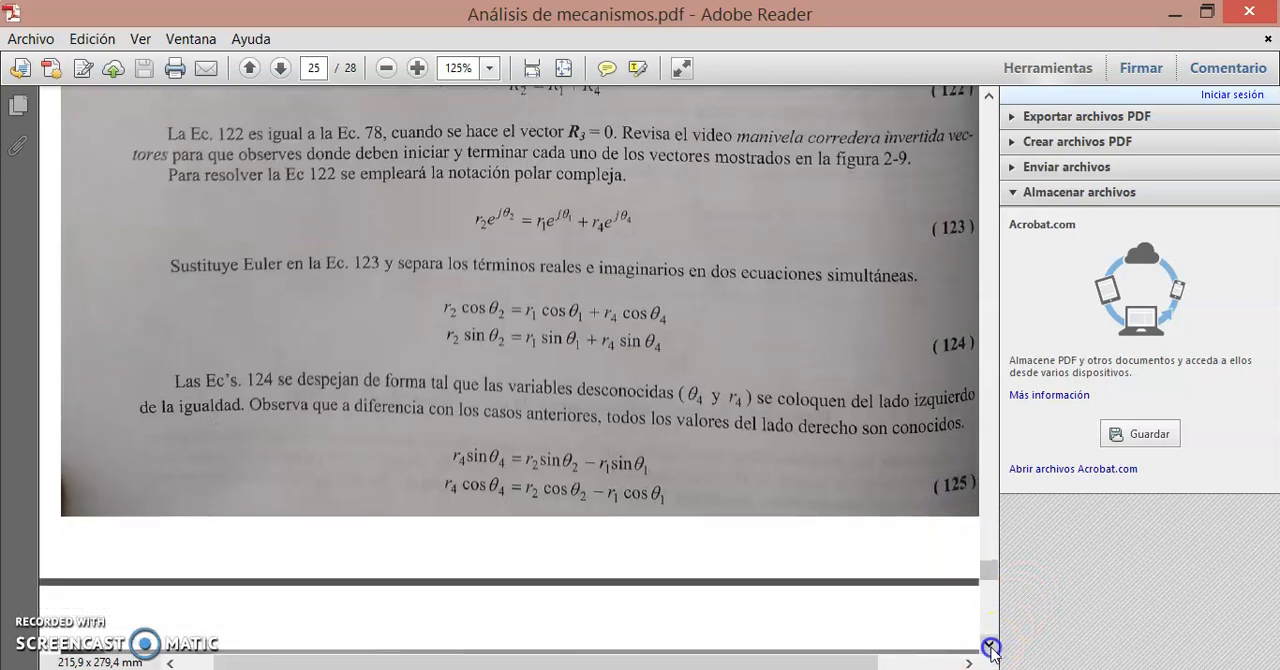
{"action": "left_click", "coordinate": [989, 630]}
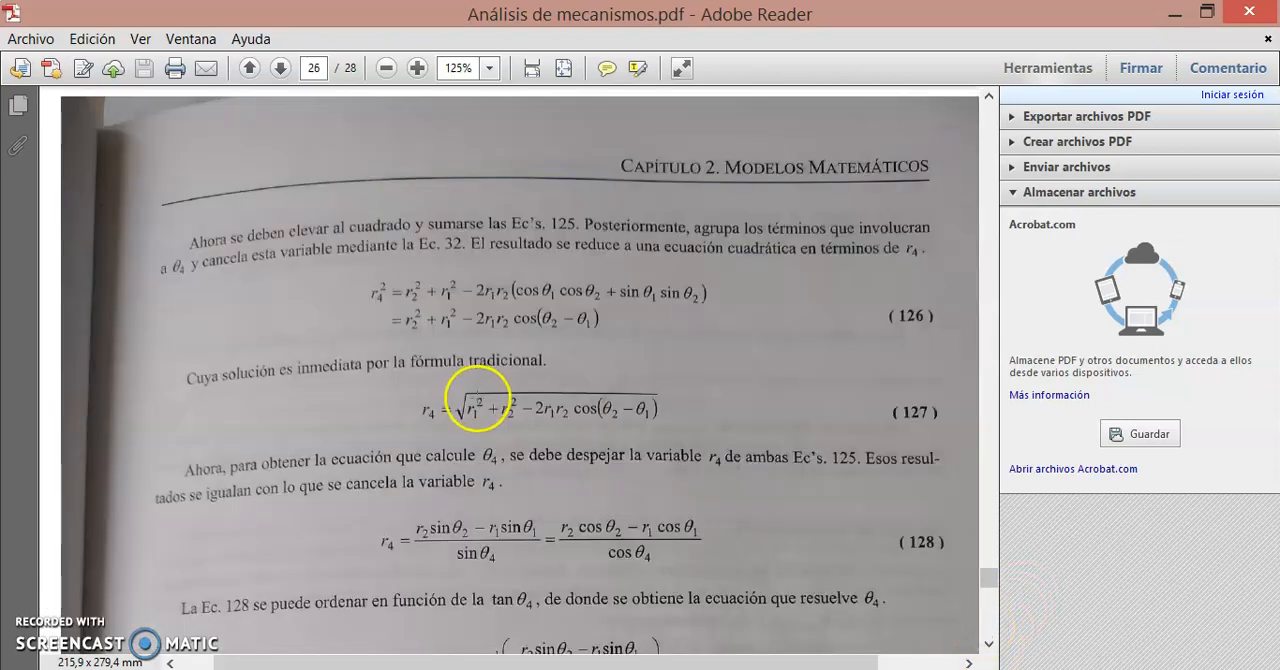